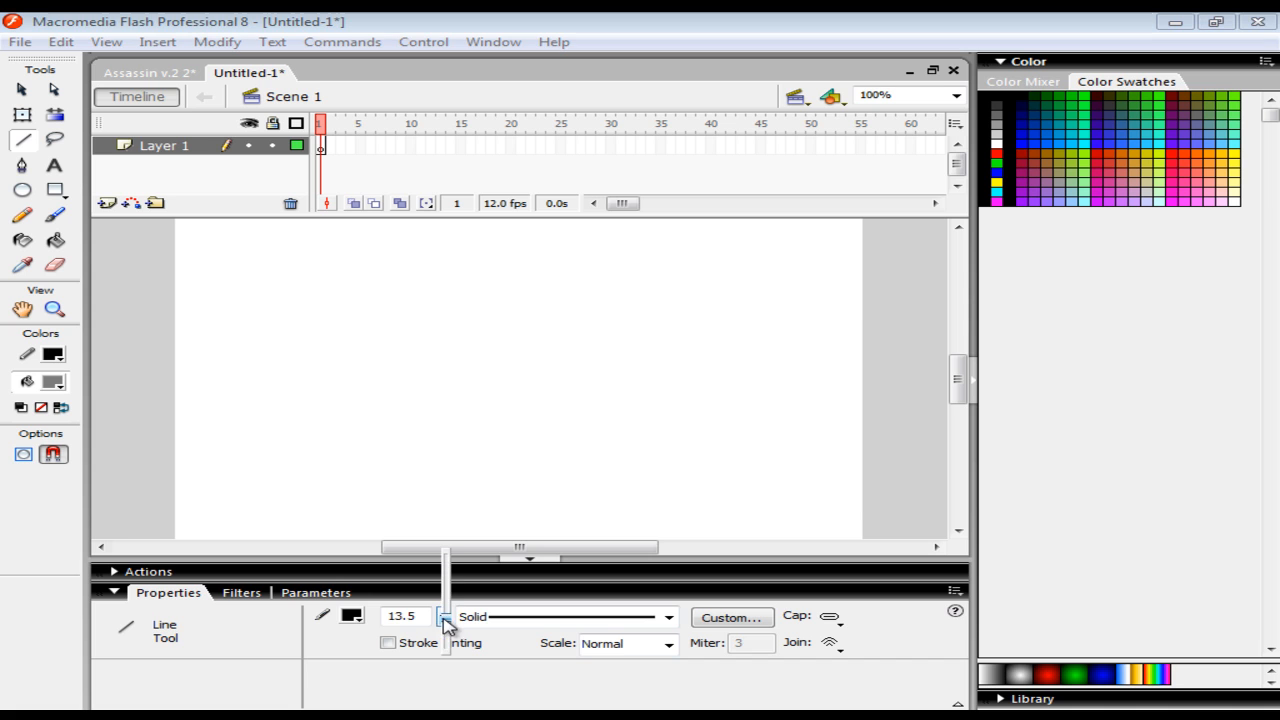
- Set the line stroke height to 10 and draw two black ledges with a gap between them: one with a slanted side, one with a vertical side
drag(447, 619, 447, 628)
click(157, 406)
mouse_move(148, 378)
mouse_down()
mouse_move(515, 381)
mouse_move(430, 545)
mouse_up()
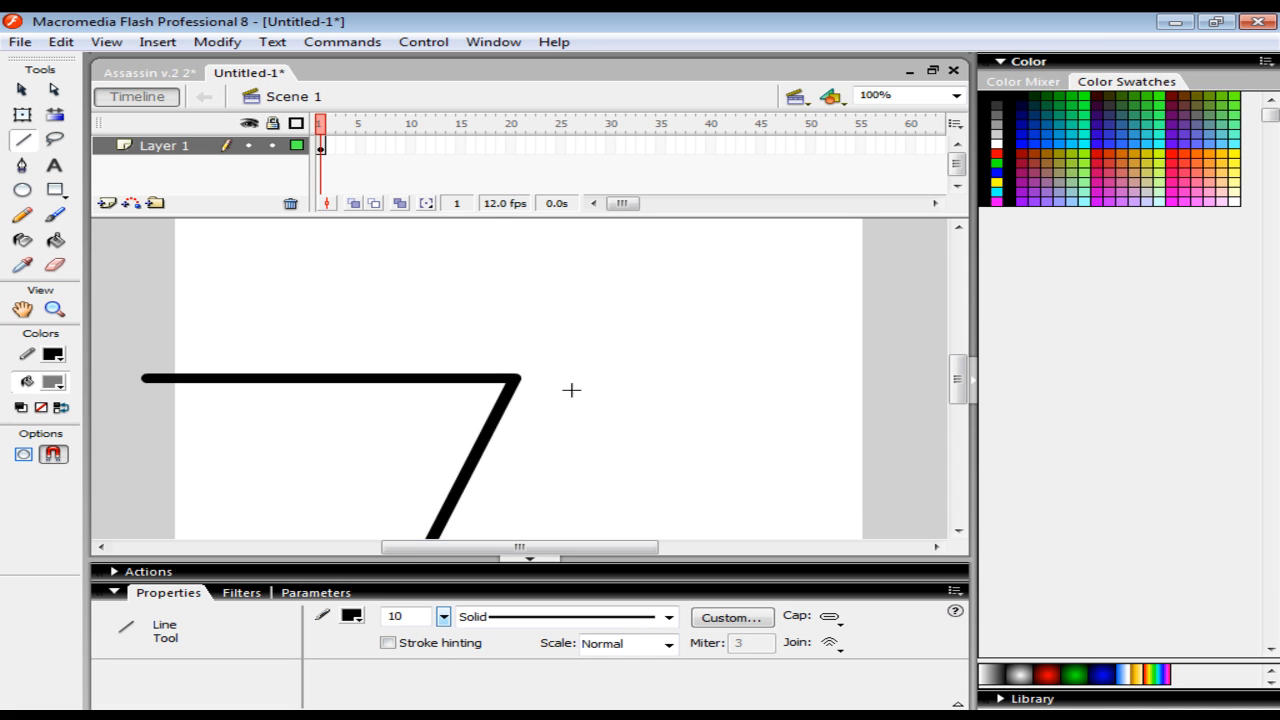
drag(567, 376, 945, 377)
drag(566, 378, 565, 563)
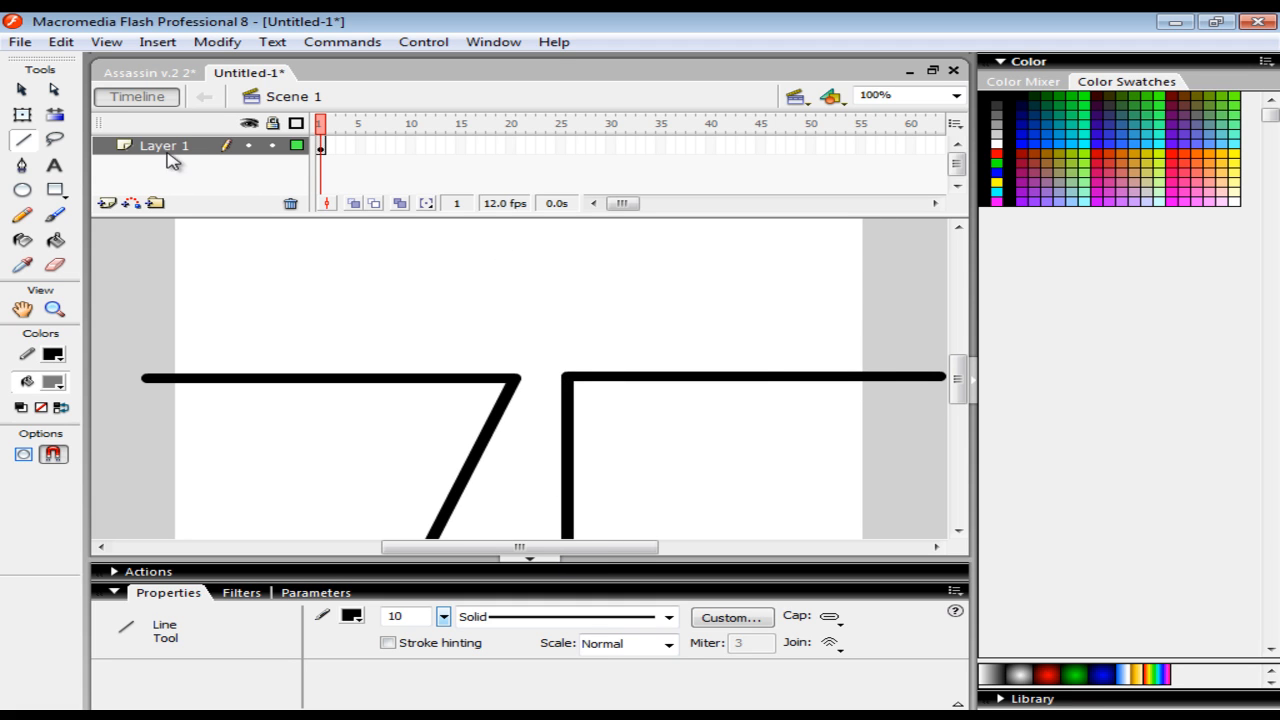
- Activate the Brush tool and choose the third-smallest brush size
click(55, 215)
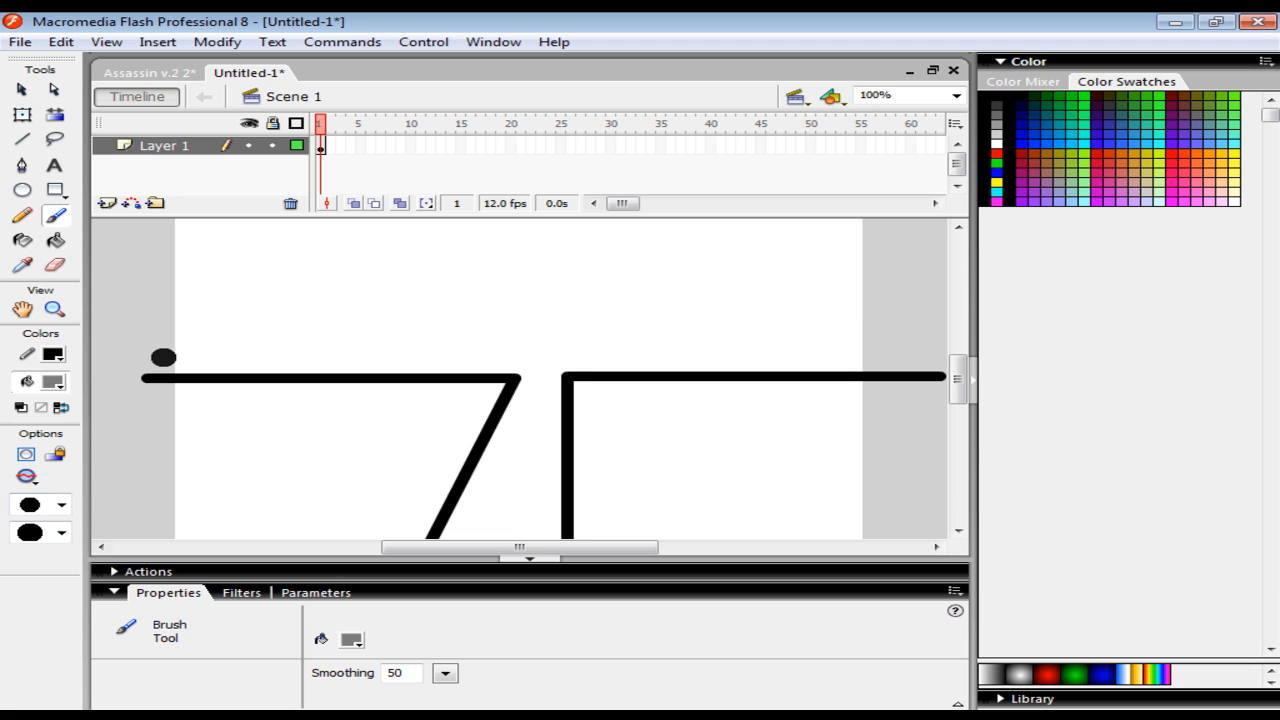
click(61, 505)
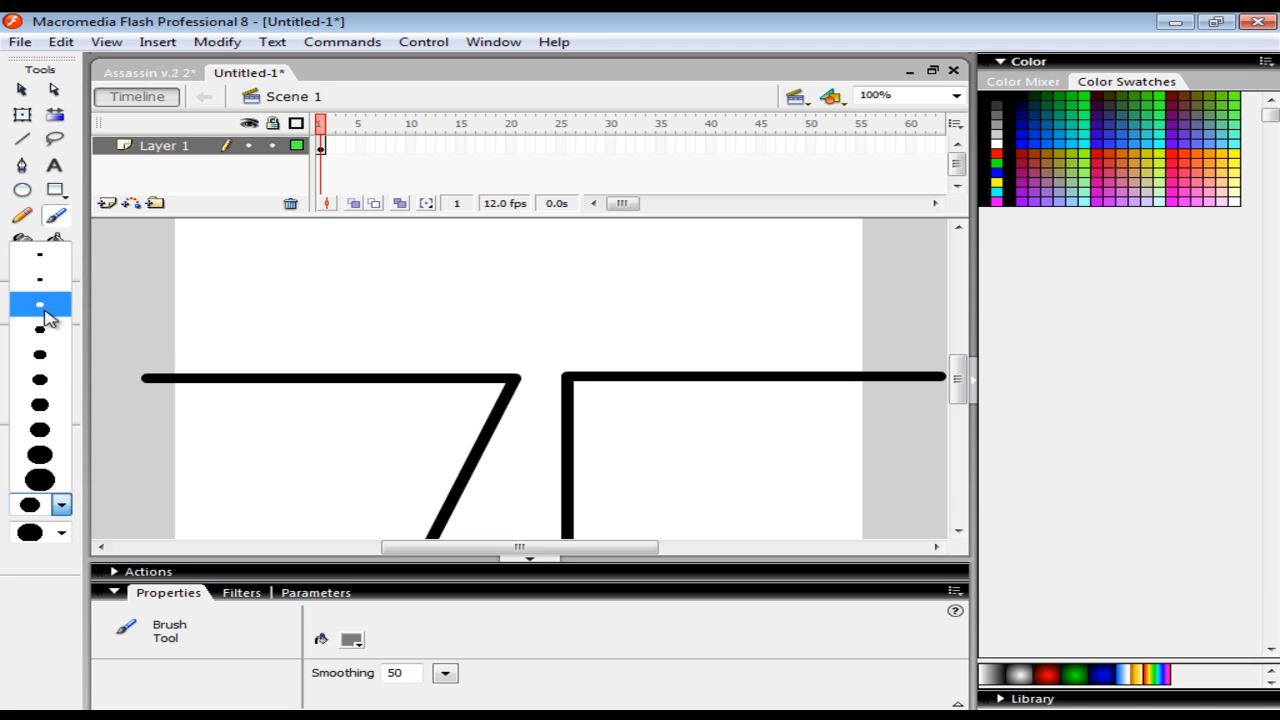
click(44, 311)
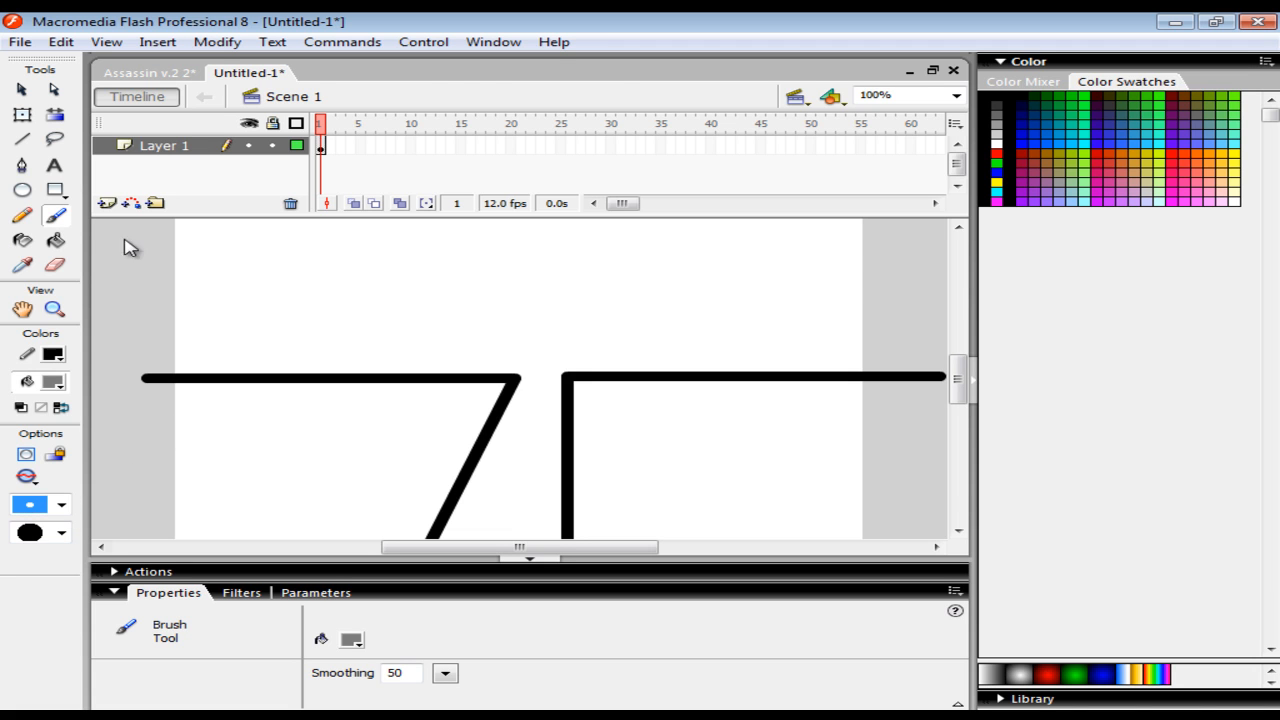
- Lock Layer 1 and insert a new layer named "stick guy" above it
click(272, 146)
right_click(183, 150)
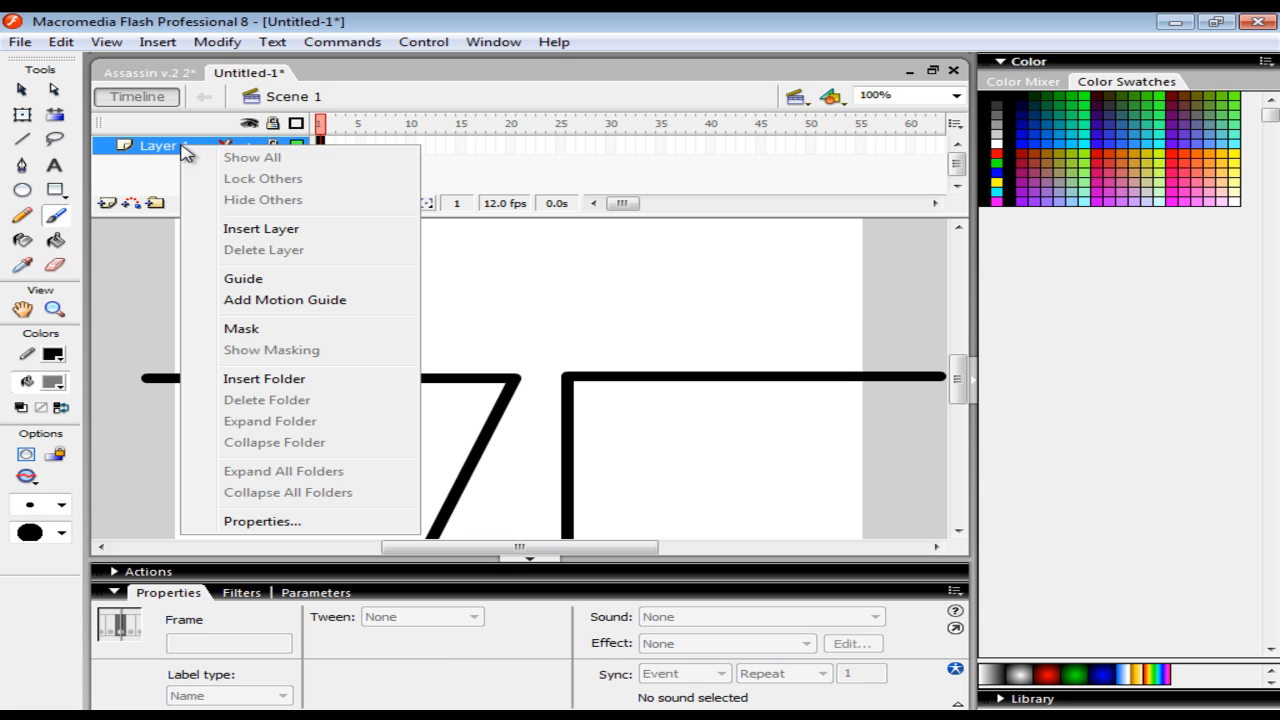
click(297, 232)
double_click(193, 146)
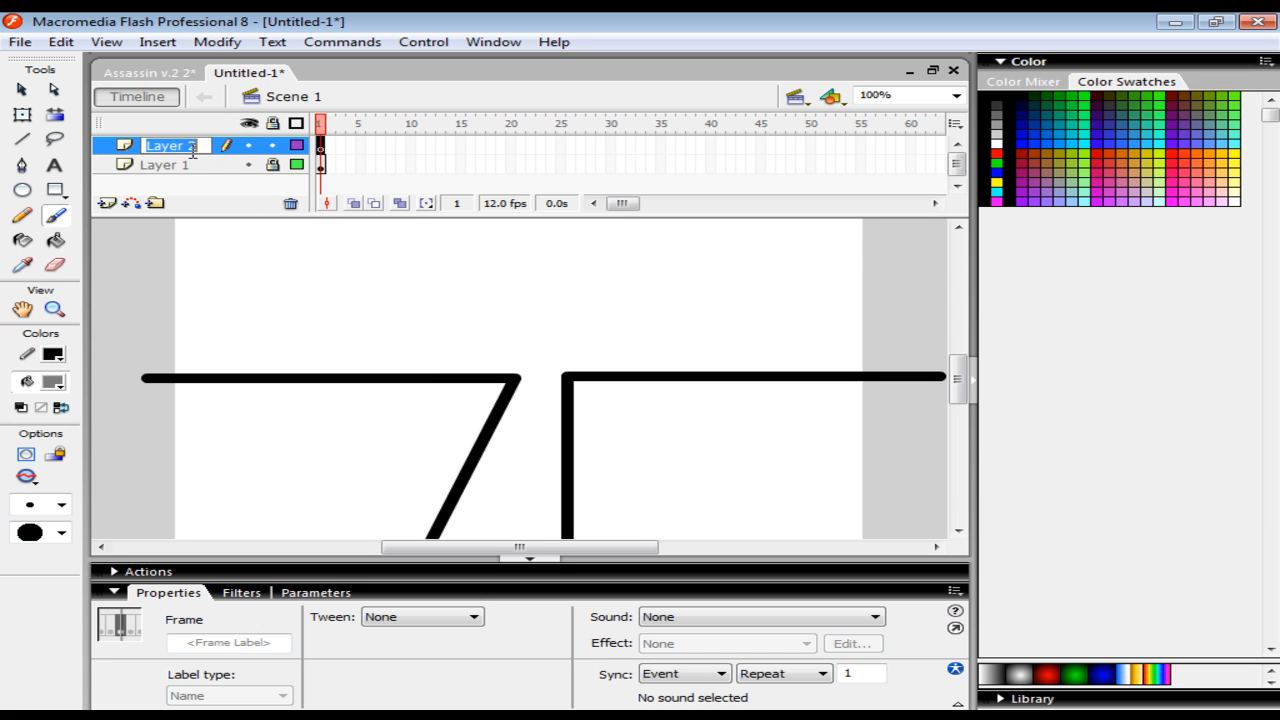
text(stick guy)
key(Return)
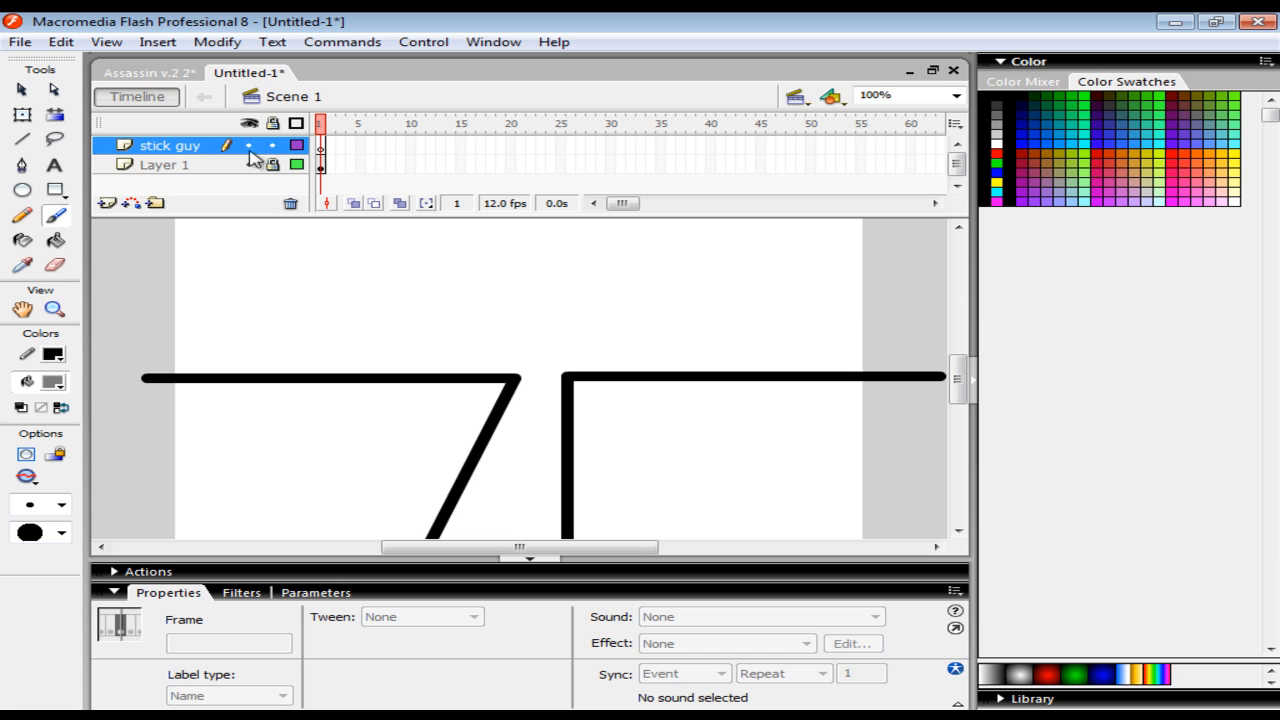
- At 400% zoom, brush a gray stick figure in frame 1, leaping off the slanted ledge with its arms raised
click(956, 95)
click(905, 192)
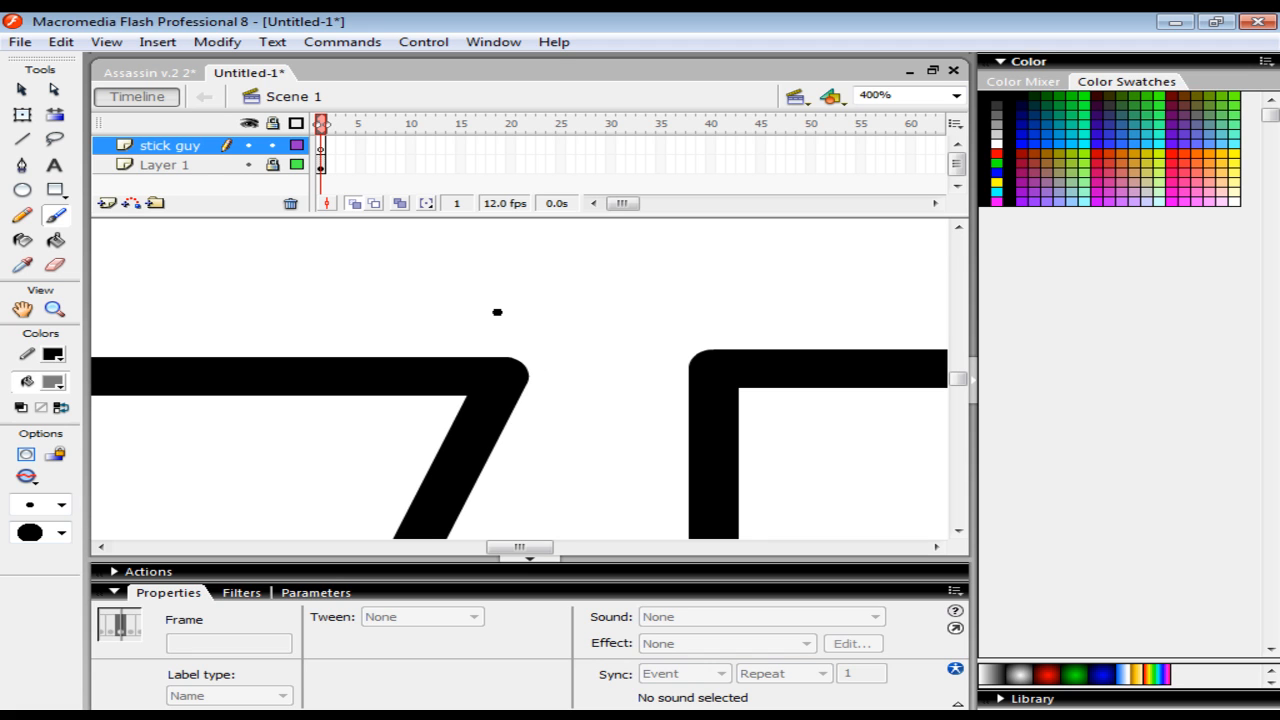
mouse_move(453, 321)
mouse_down()
mouse_move(531, 269)
mouse_move(495, 313)
mouse_up()
mouse_move(529, 273)
mouse_down()
mouse_move(592, 223)
mouse_move(584, 230)
mouse_up()
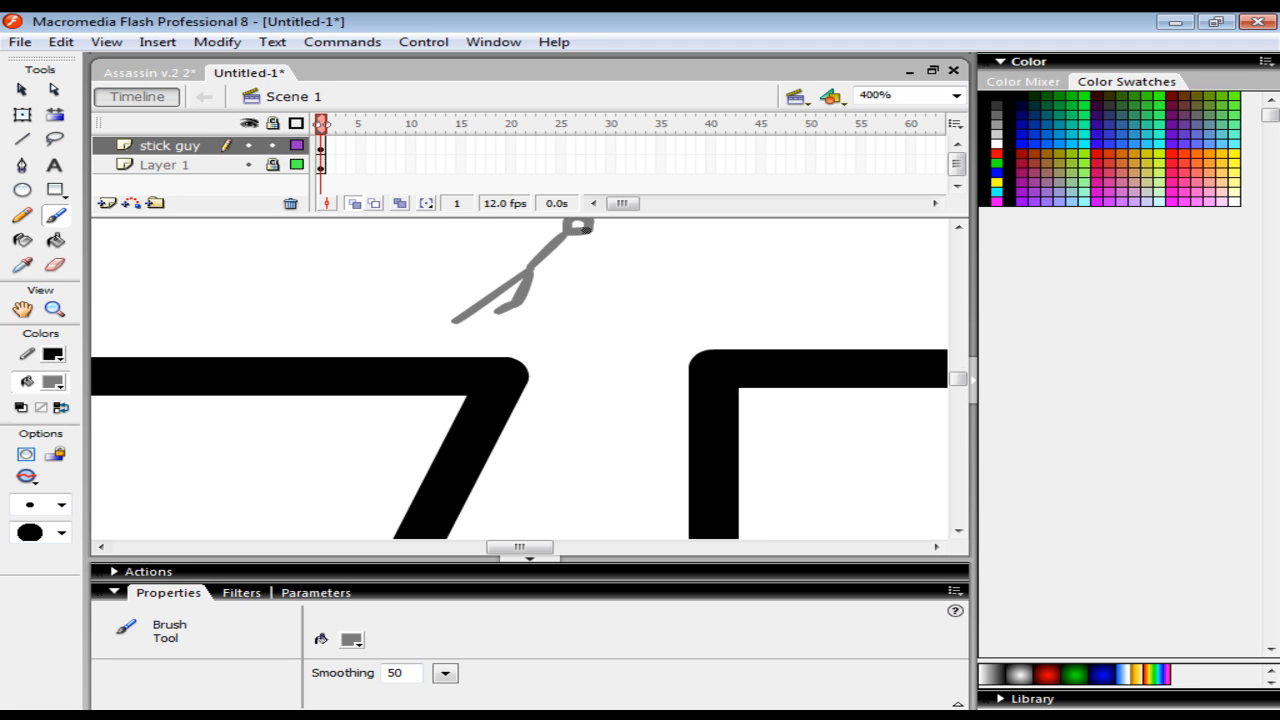
scroll(586, 228, up, 2)
mouse_move(582, 296)
mouse_down()
mouse_move(588, 273)
mouse_move(602, 277)
mouse_up()
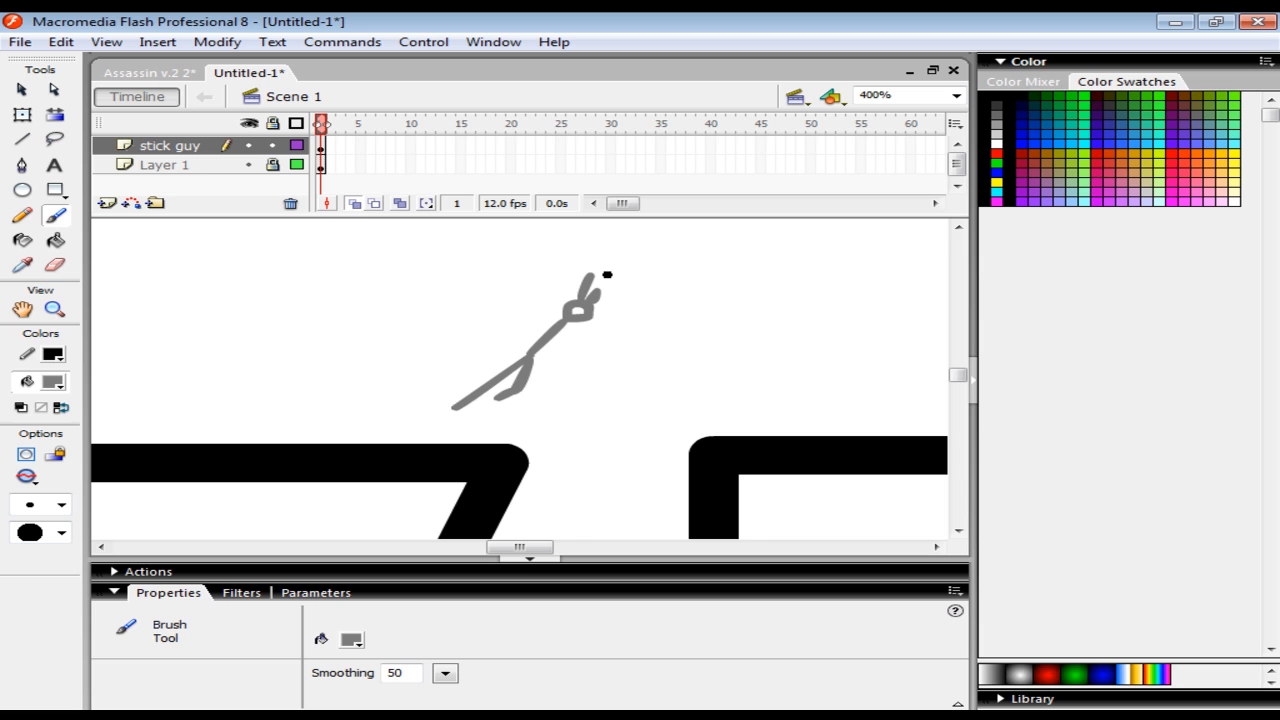
- Add blank keyframes at frames 2 to 4 and brush the gray stick figure's successive poses crossing the gap and reaching the vertical-sided ledge
key(F7)
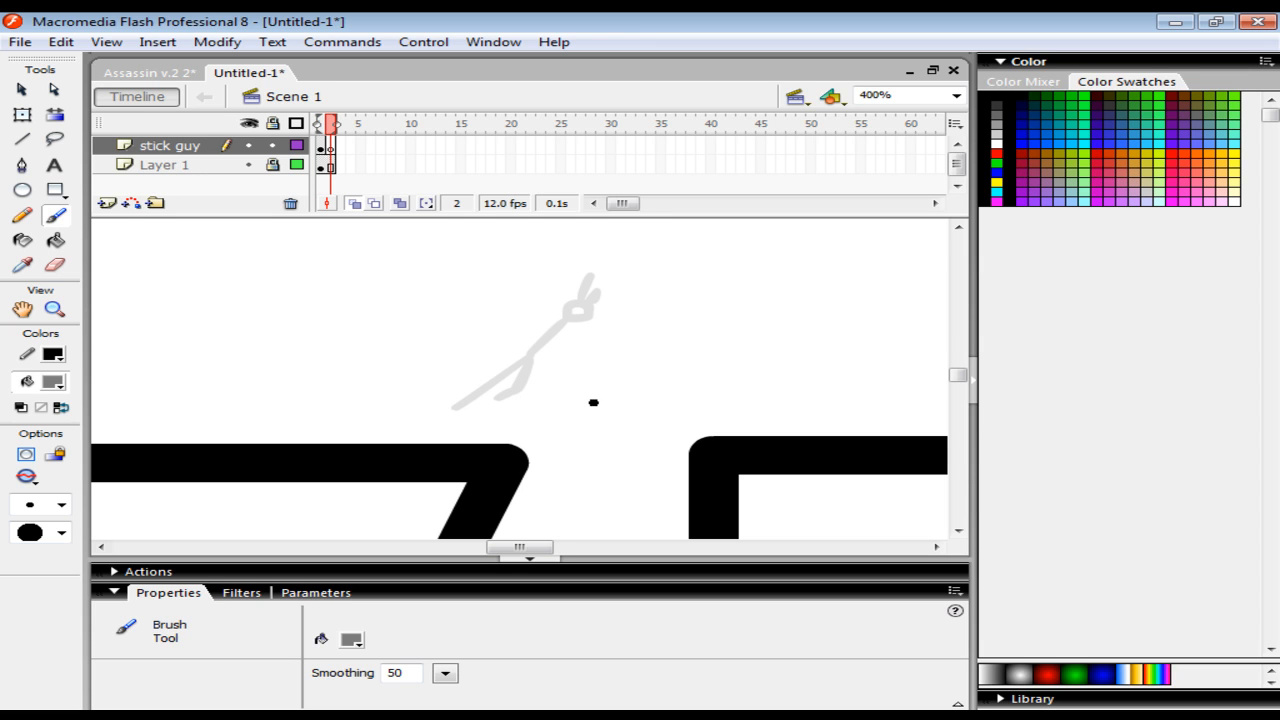
mouse_move(545, 374)
mouse_down()
mouse_move(592, 349)
mouse_move(580, 379)
mouse_move(636, 286)
mouse_move(618, 271)
mouse_move(625, 292)
mouse_up()
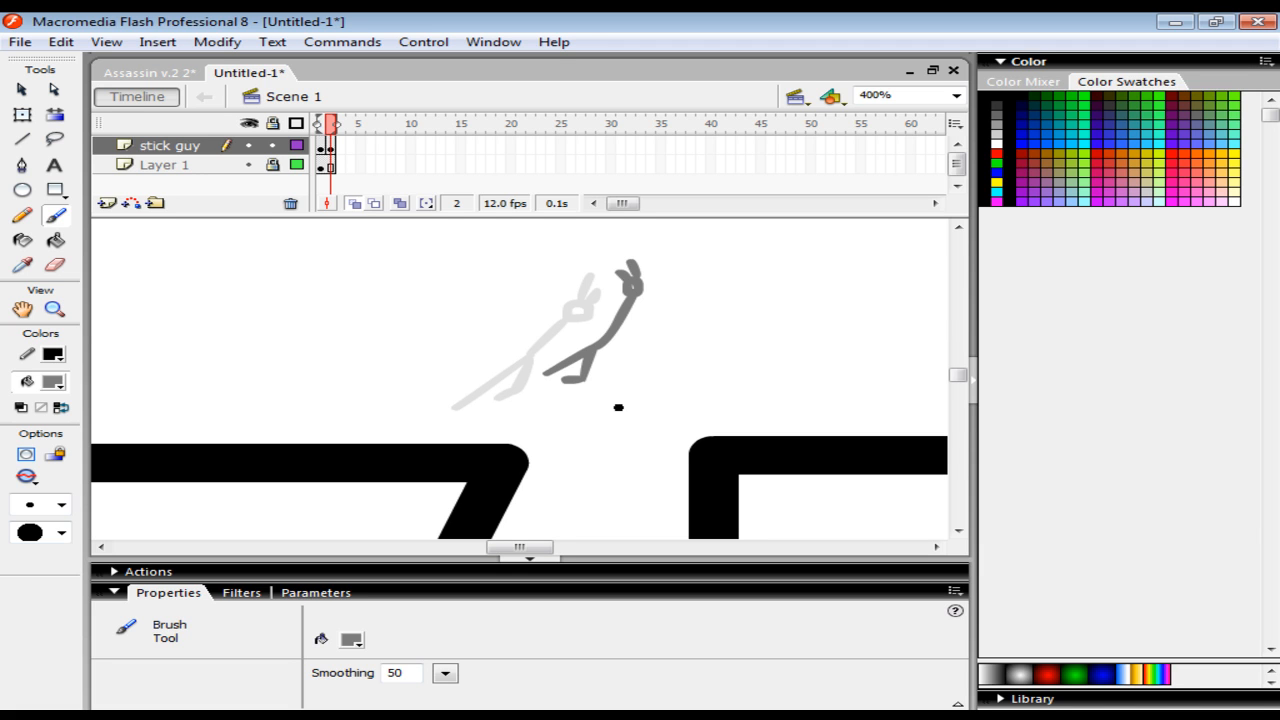
key(F7)
mouse_move(634, 464)
mouse_down()
mouse_move(656, 431)
mouse_move(631, 420)
mouse_up()
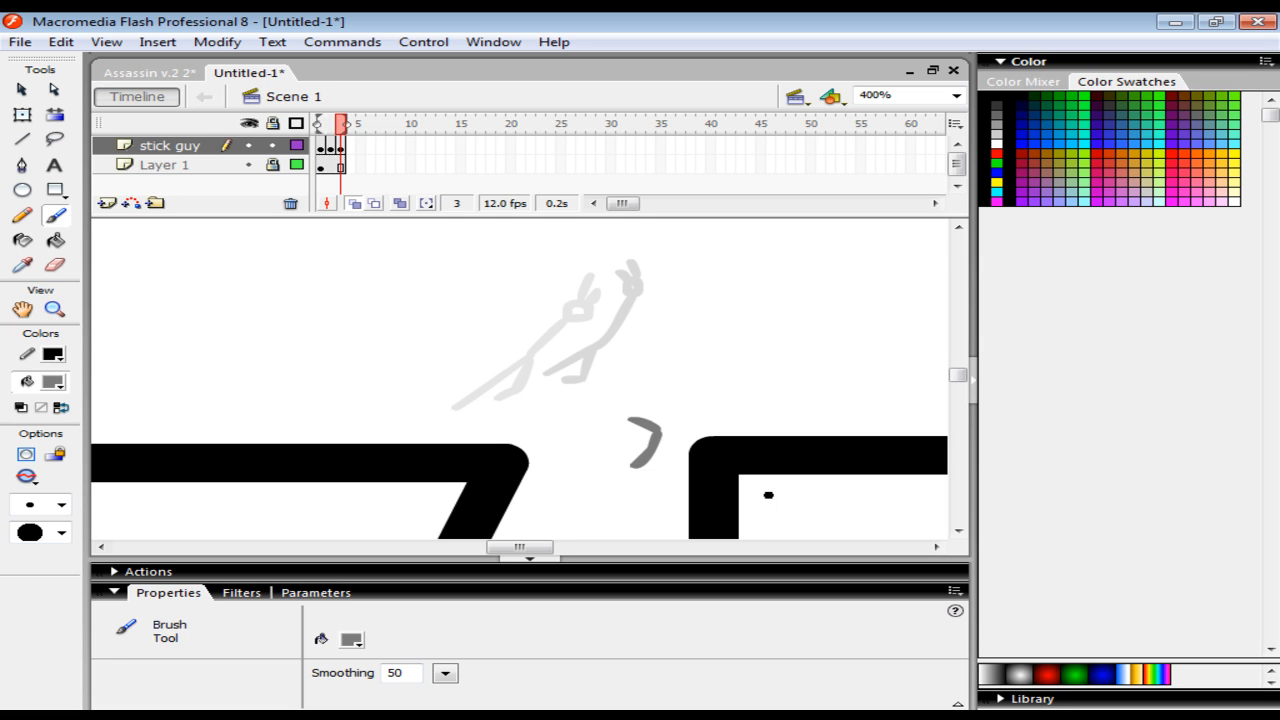
mouse_move(632, 420)
mouse_down()
mouse_move(597, 436)
mouse_move(677, 368)
mouse_move(665, 340)
mouse_move(681, 352)
mouse_move(656, 328)
mouse_move(667, 318)
mouse_up()
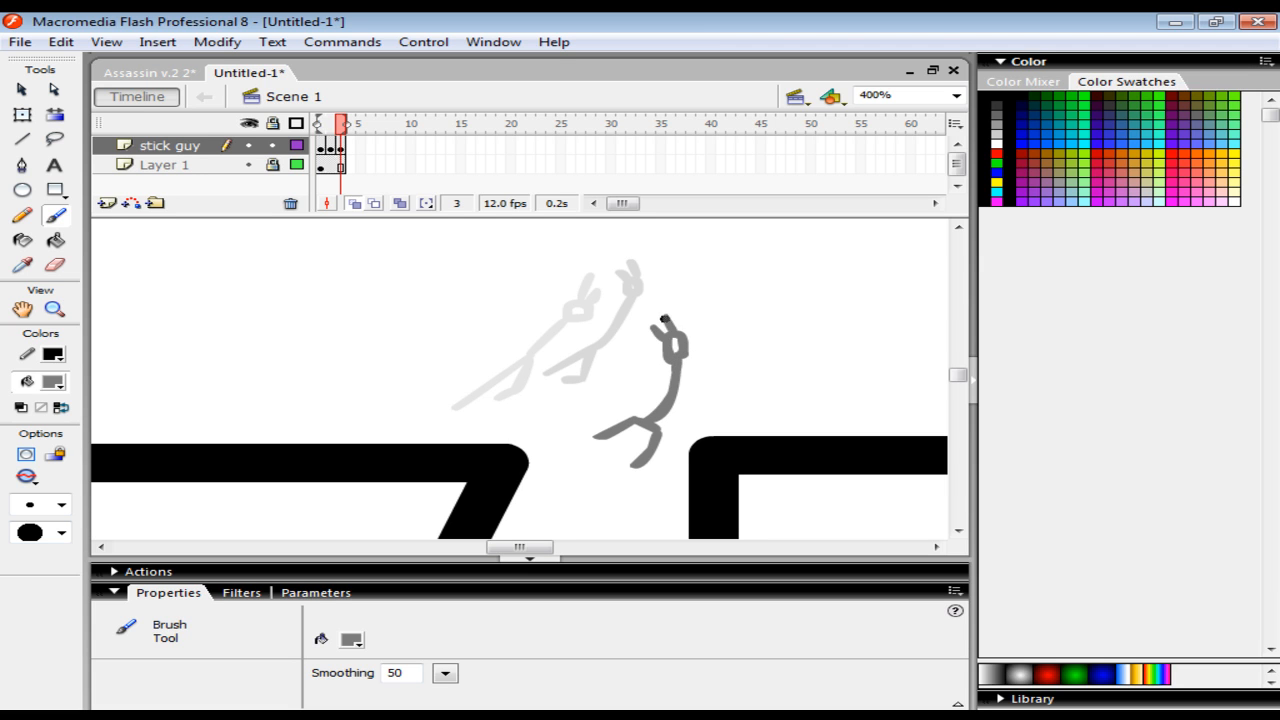
key(F7)
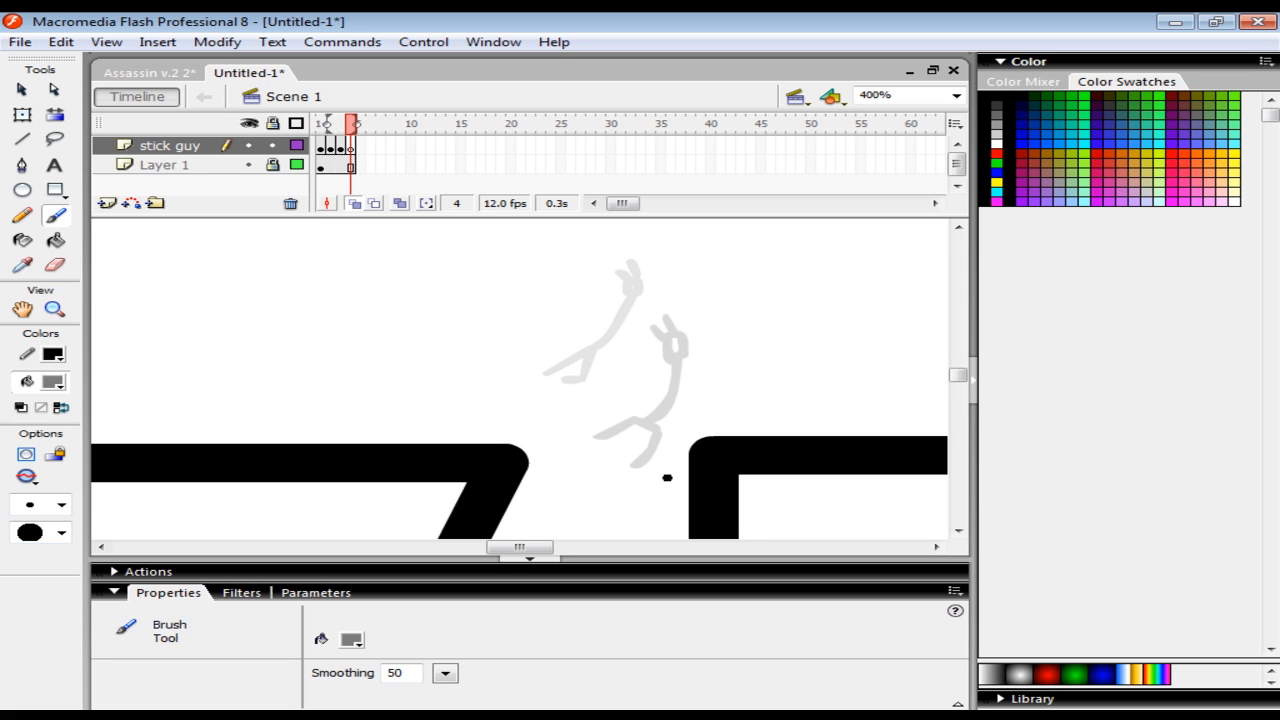
mouse_move(646, 472)
mouse_down()
mouse_move(691, 437)
mouse_move(660, 489)
mouse_move(690, 436)
mouse_move(740, 383)
mouse_up()
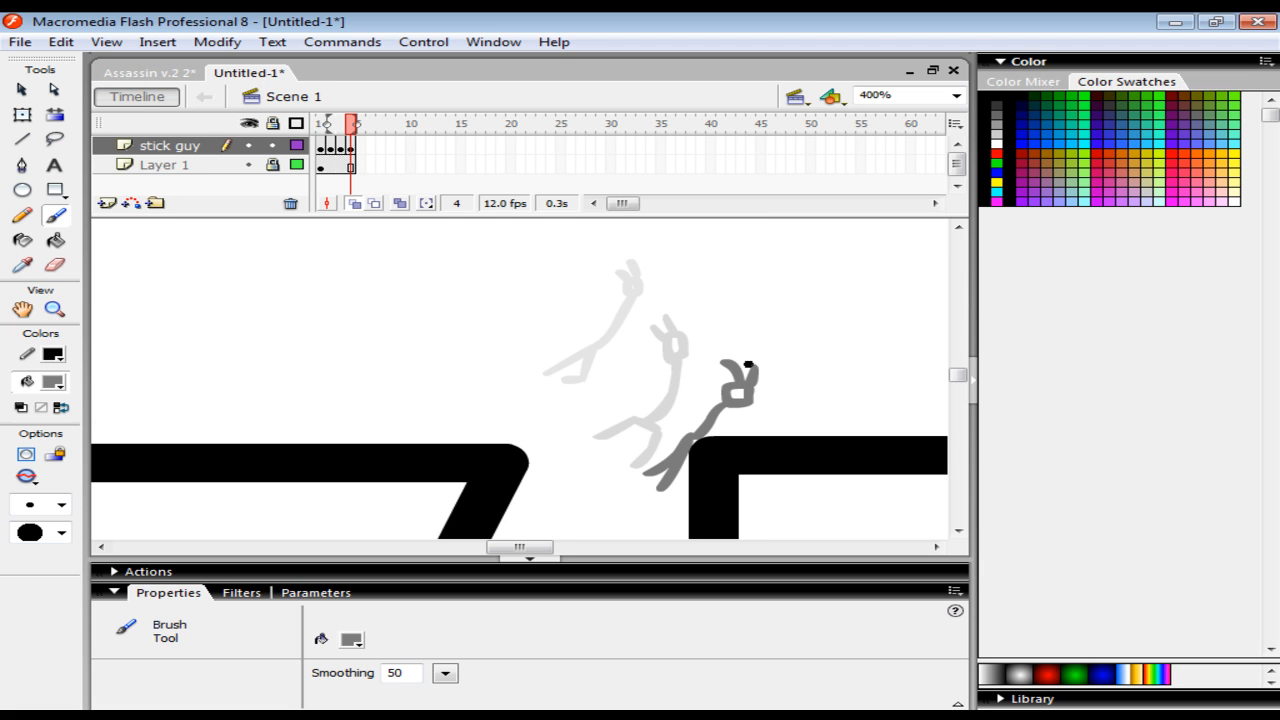
- Insert a blank keyframe at frame 5 of the stick guy layer and display the Color Mixer
key(F7)
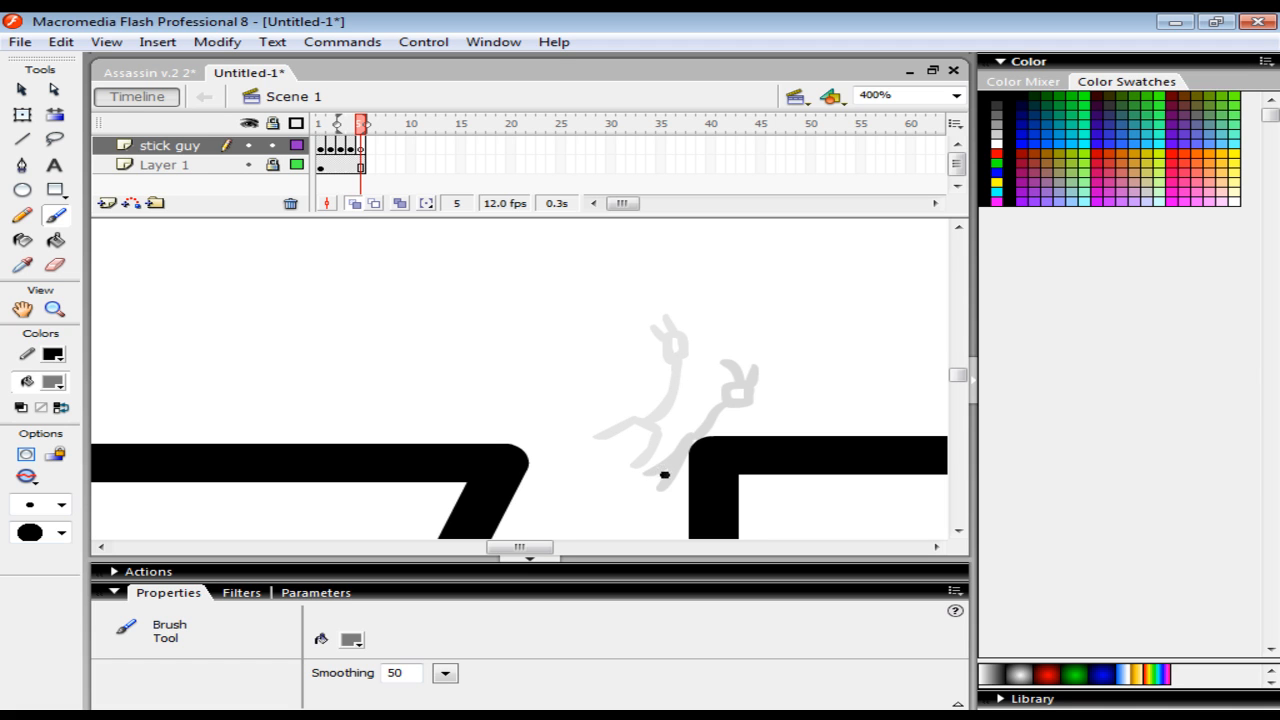
click(1046, 82)
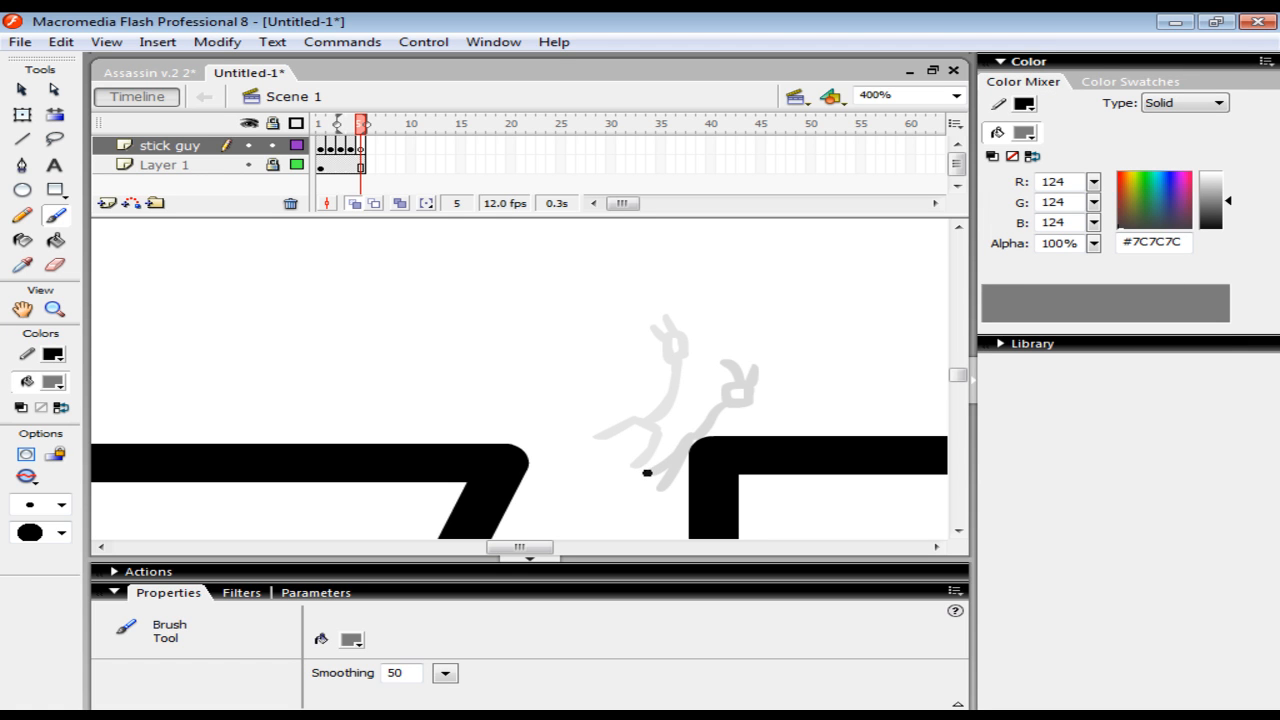
mouse_move(637, 479)
mouse_down()
mouse_move(651, 445)
mouse_move(654, 476)
mouse_up()
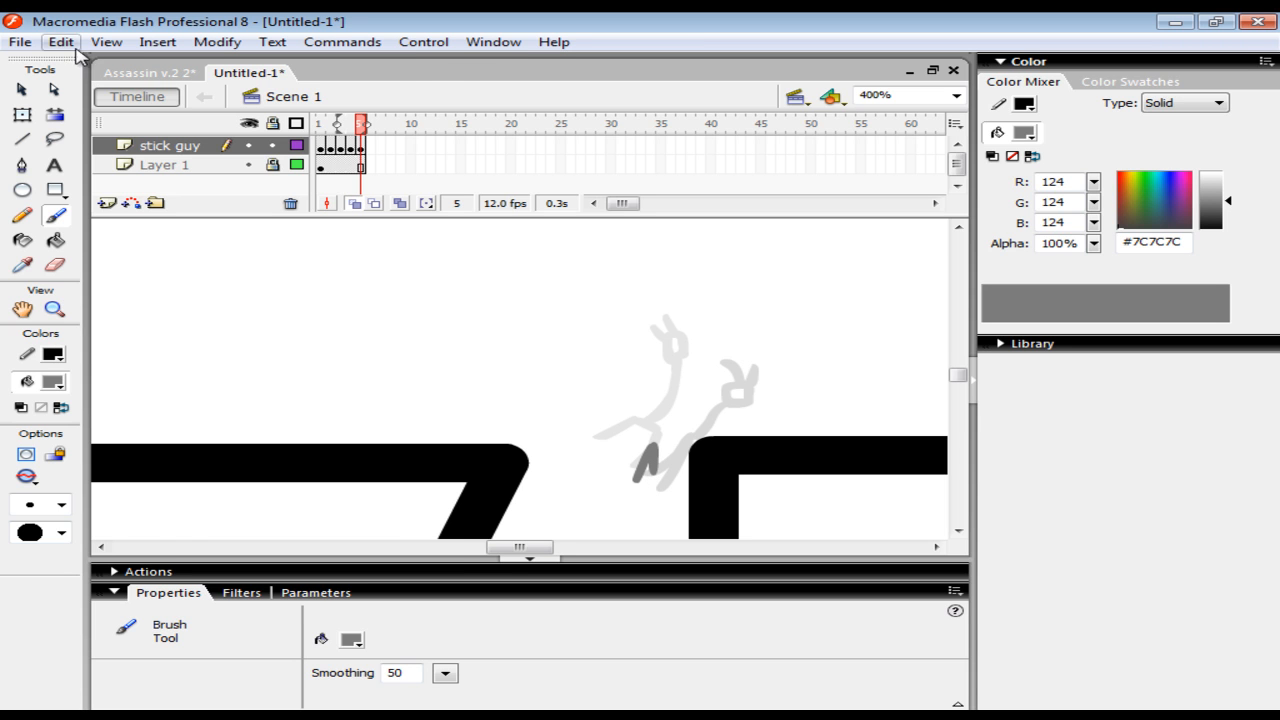
click(62, 43)
click(85, 64)
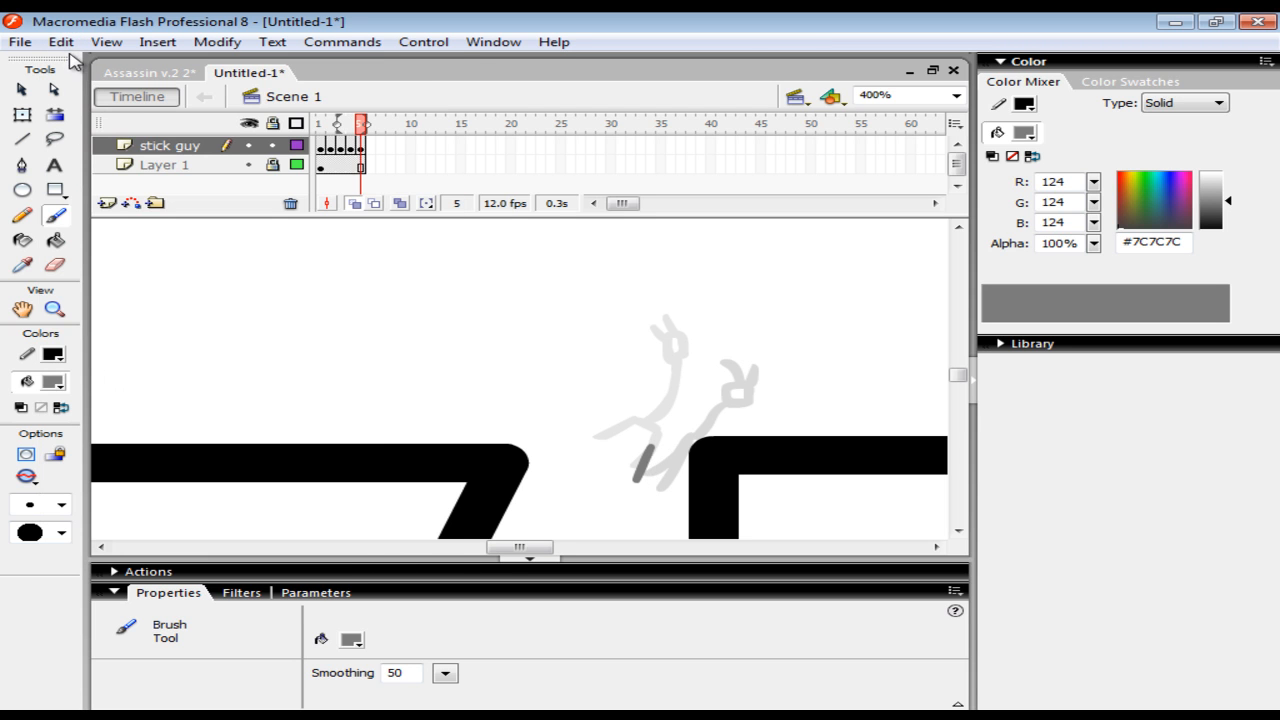
click(70, 43)
click(92, 64)
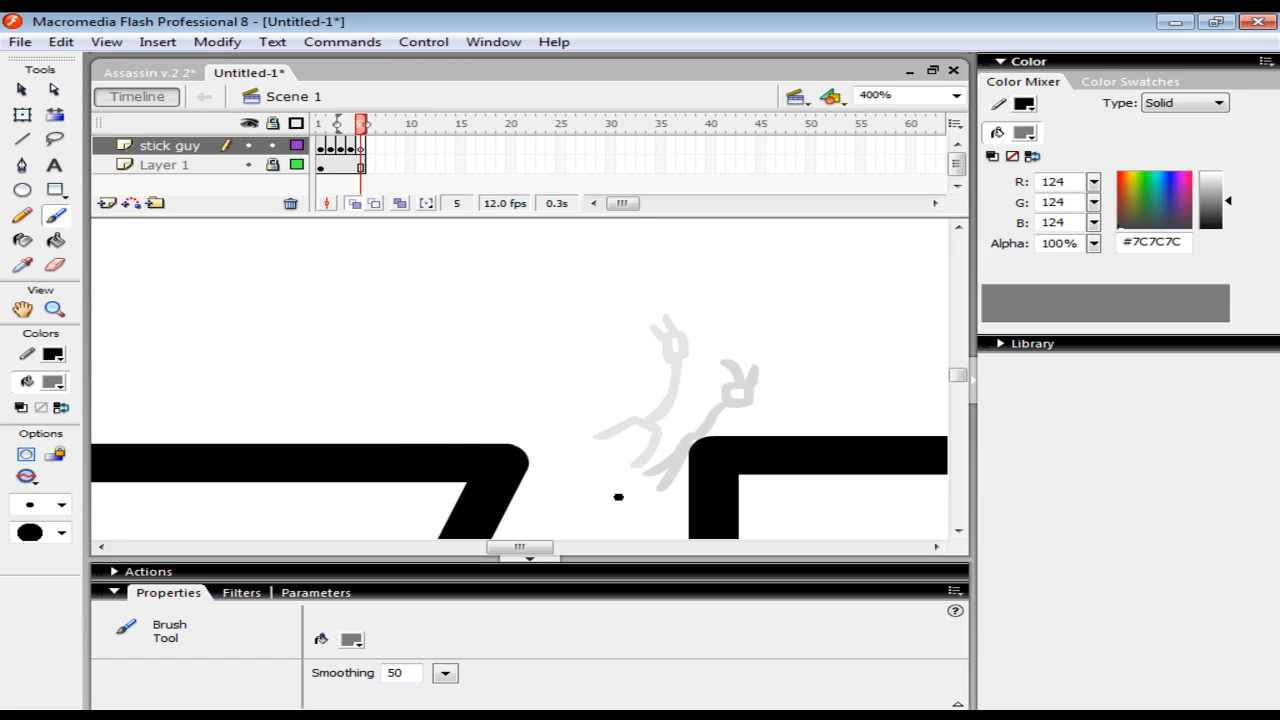
- Brush the gray stick figure in frame 5 against the ledge corner, leaving a gap between its legs and upper body
mouse_move(647, 490)
mouse_down()
mouse_move(670, 453)
mouse_move(688, 478)
mouse_up()
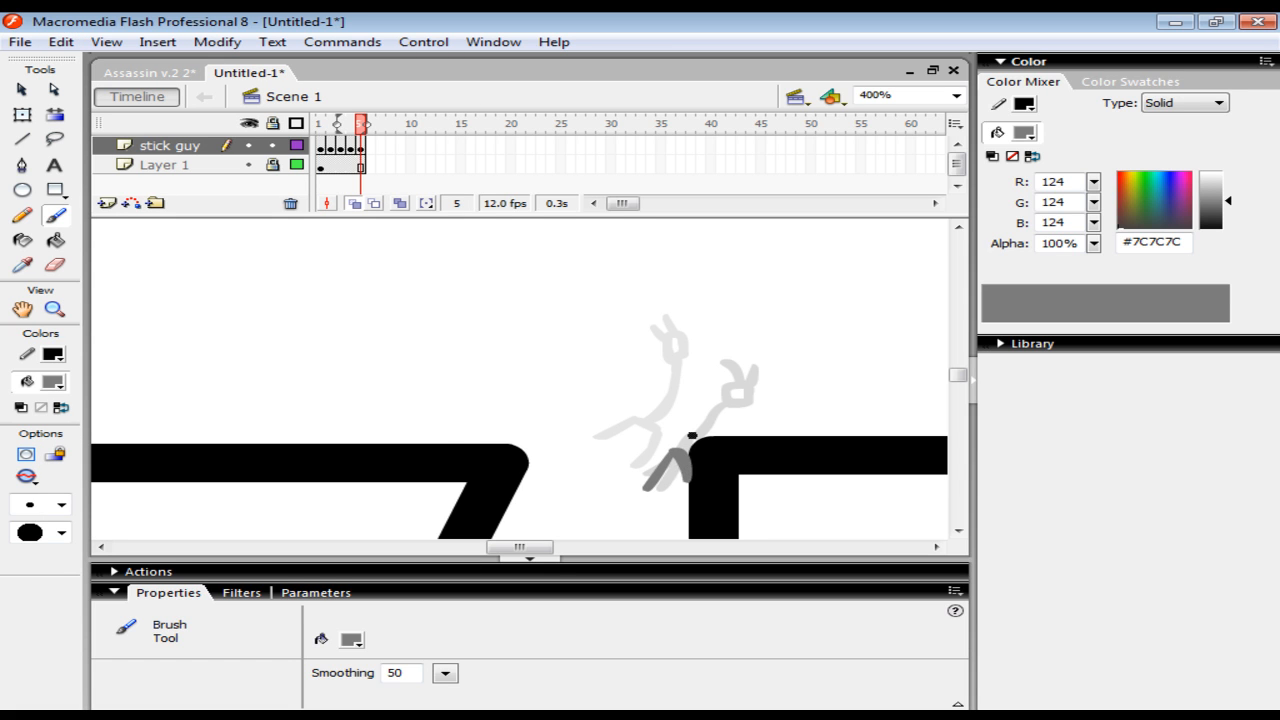
mouse_move(697, 430)
mouse_down()
mouse_move(738, 406)
mouse_move(747, 379)
mouse_move(759, 398)
mouse_move(739, 404)
mouse_move(776, 377)
mouse_up()
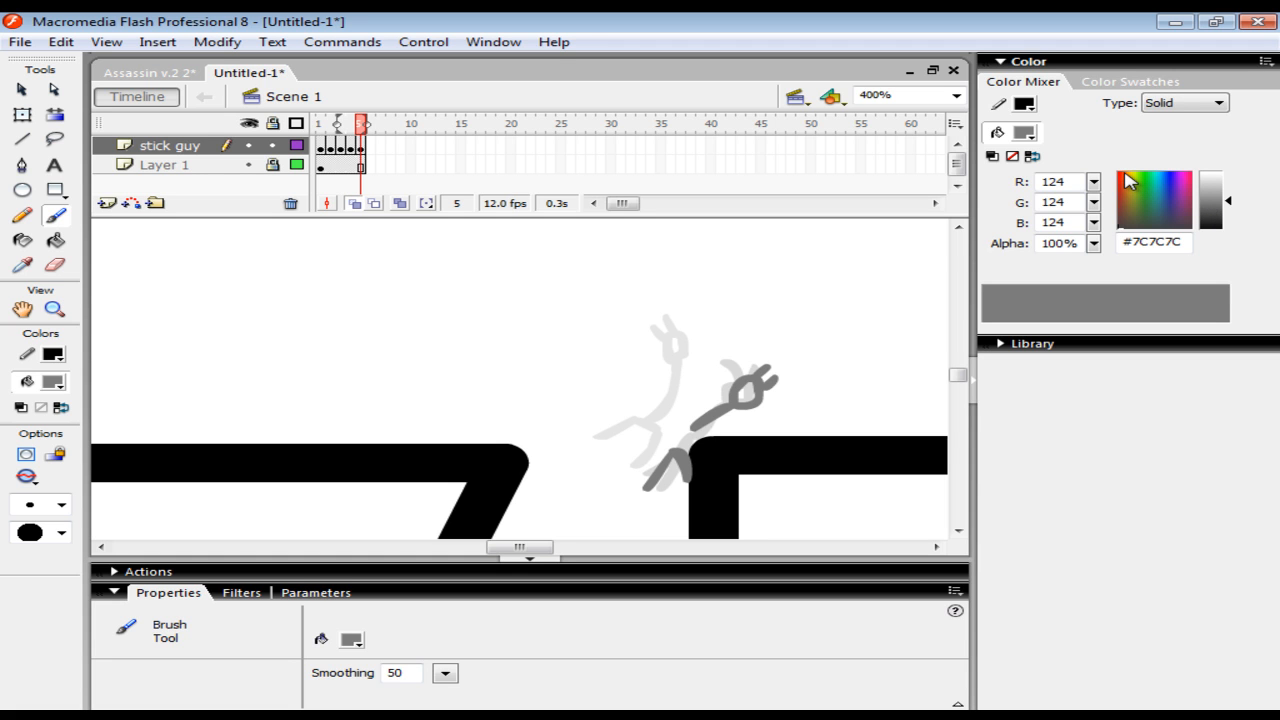
- Set the fill color to dark red #BB0000 and dab blood on the separated ends of the legs and torso
drag(1128, 180, 1120, 174)
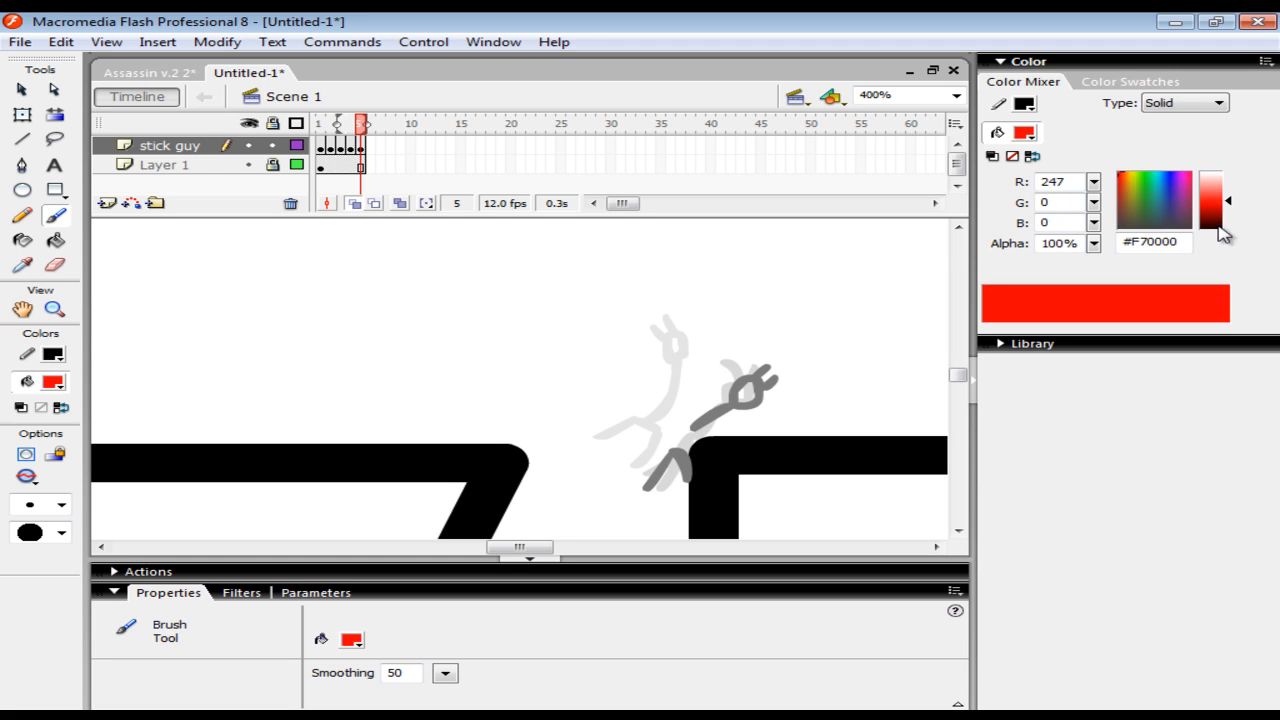
click(1218, 212)
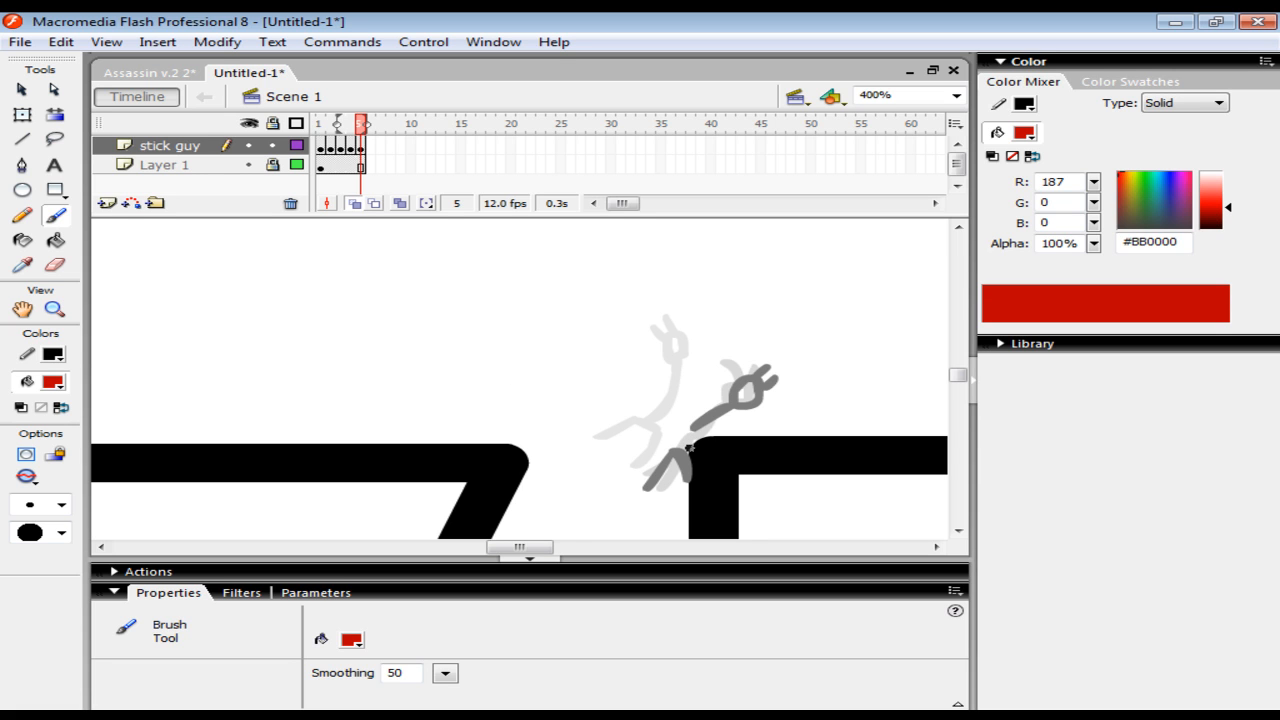
drag(671, 450, 679, 446)
click(690, 429)
- Brush a dark gray #2F2F2F shape over the figure's waist gap and add light gray #BBBBBB details to it with a smaller brush
drag(1172, 222, 1213, 228)
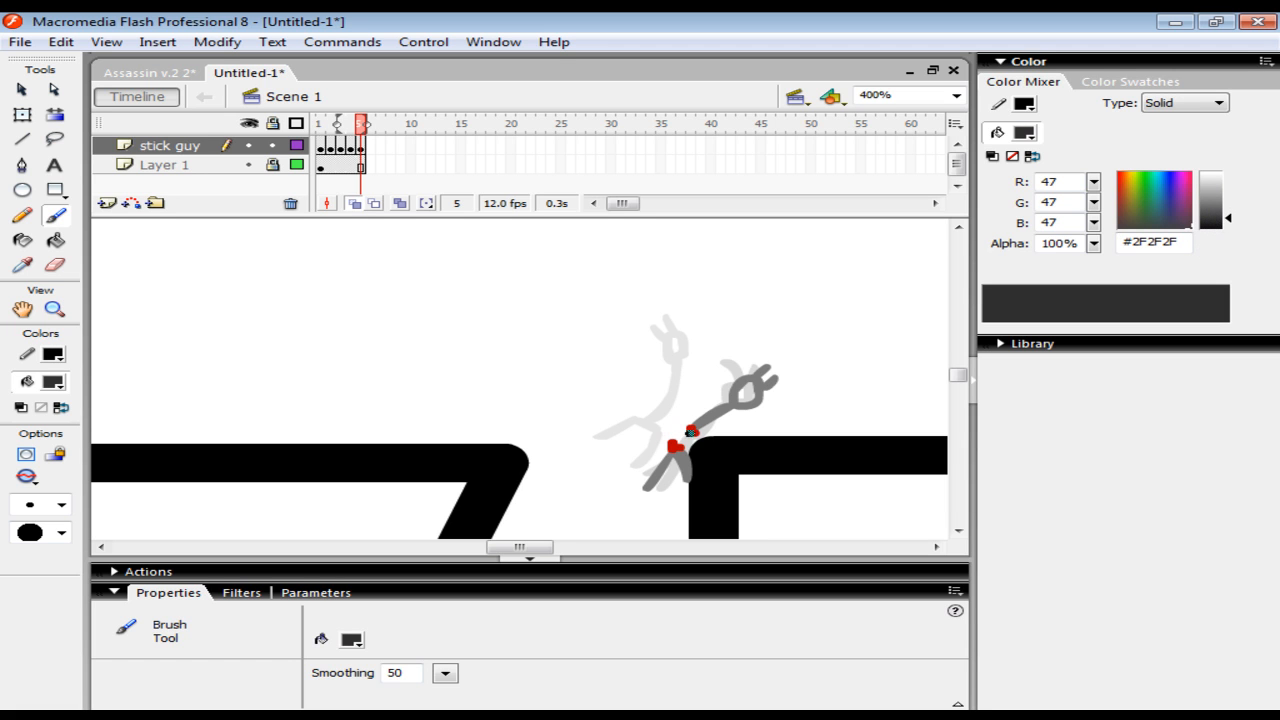
mouse_move(681, 435)
mouse_down()
mouse_move(667, 430)
mouse_move(692, 441)
mouse_move(666, 430)
mouse_up()
drag(1222, 210, 1219, 187)
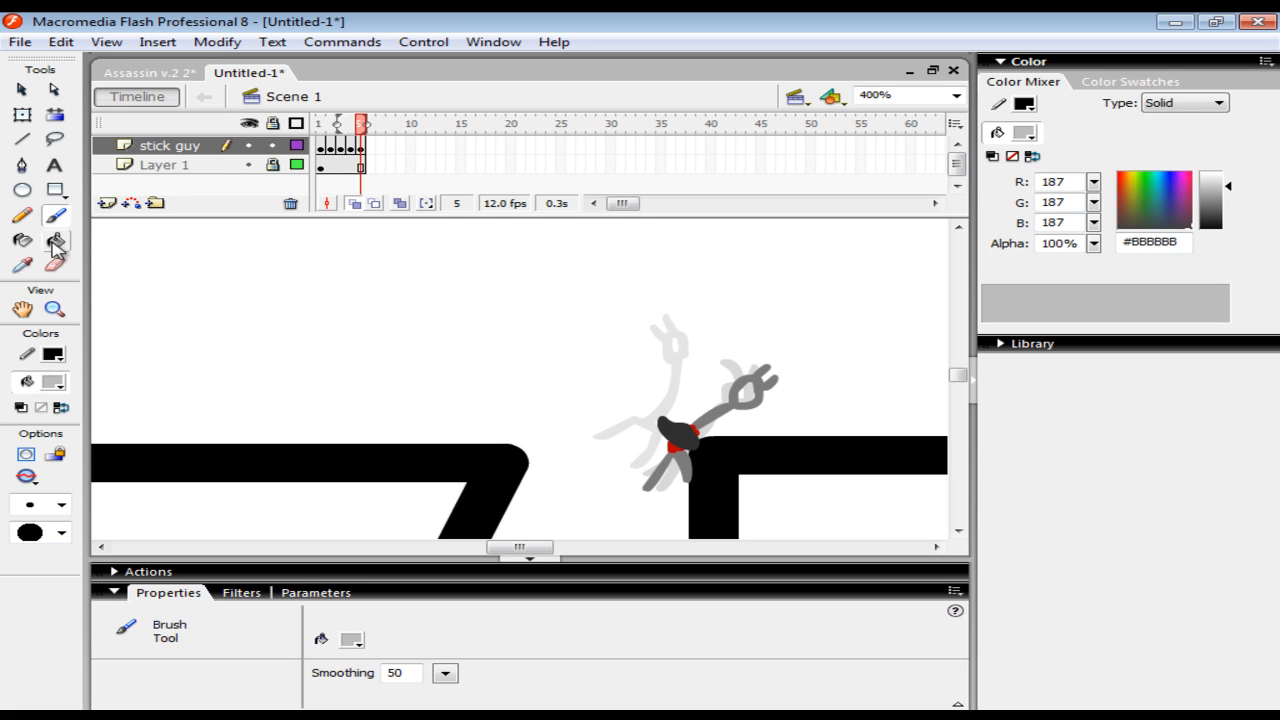
click(62, 505)
click(66, 303)
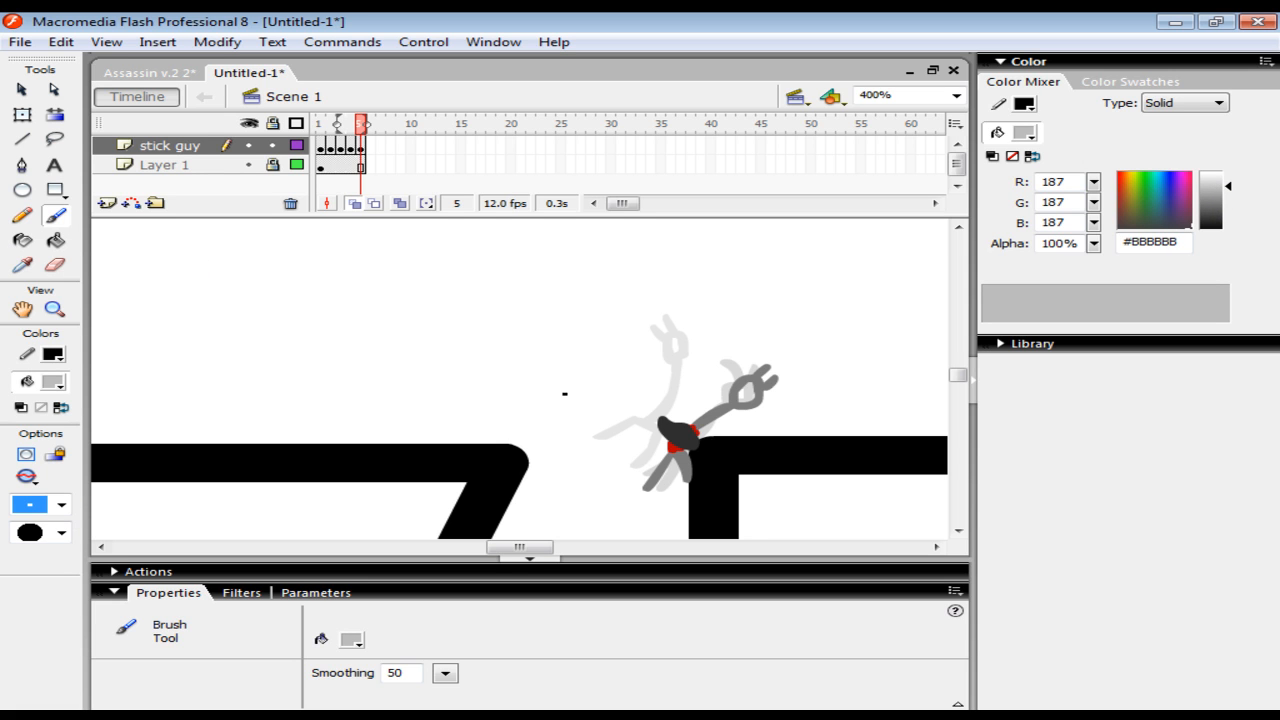
drag(663, 428, 666, 432)
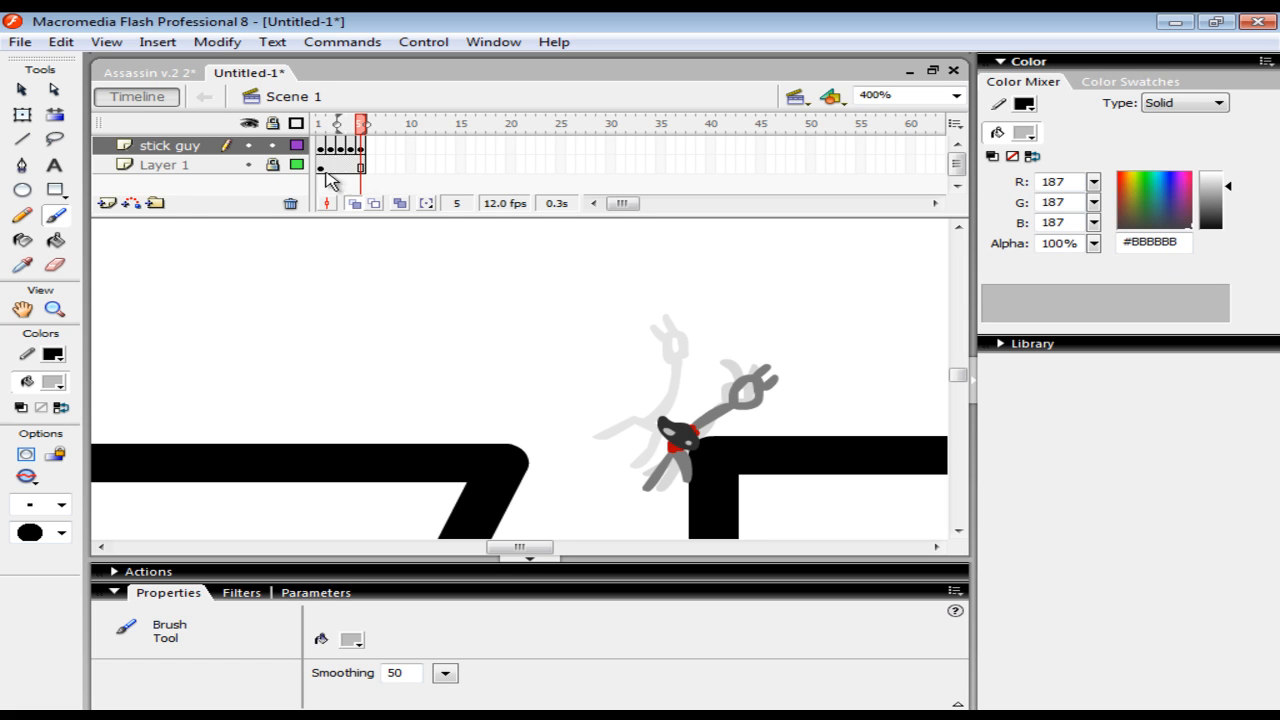
- Sample the dark gray #2F2F2F of the waist shape in frame 5 as the fill color and undo the recoloring of the selected artwork
click(369, 147)
click(360, 147)
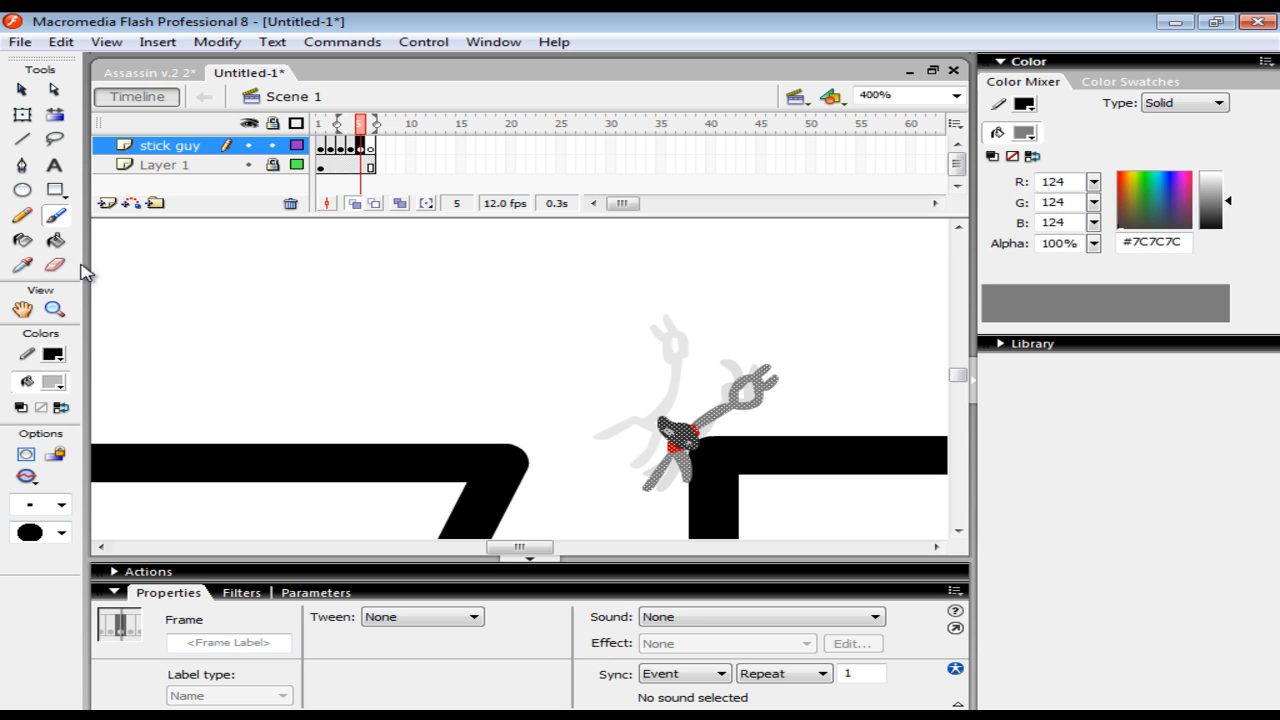
click(29, 266)
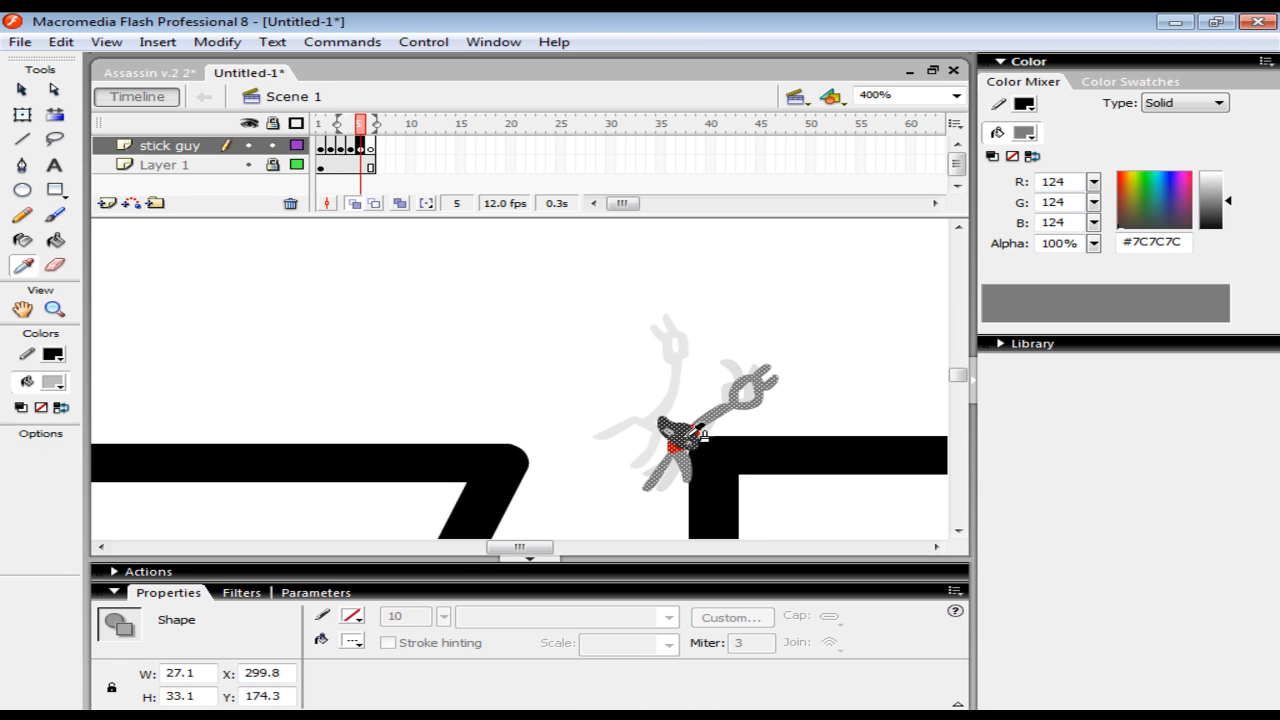
click(692, 438)
click(61, 41)
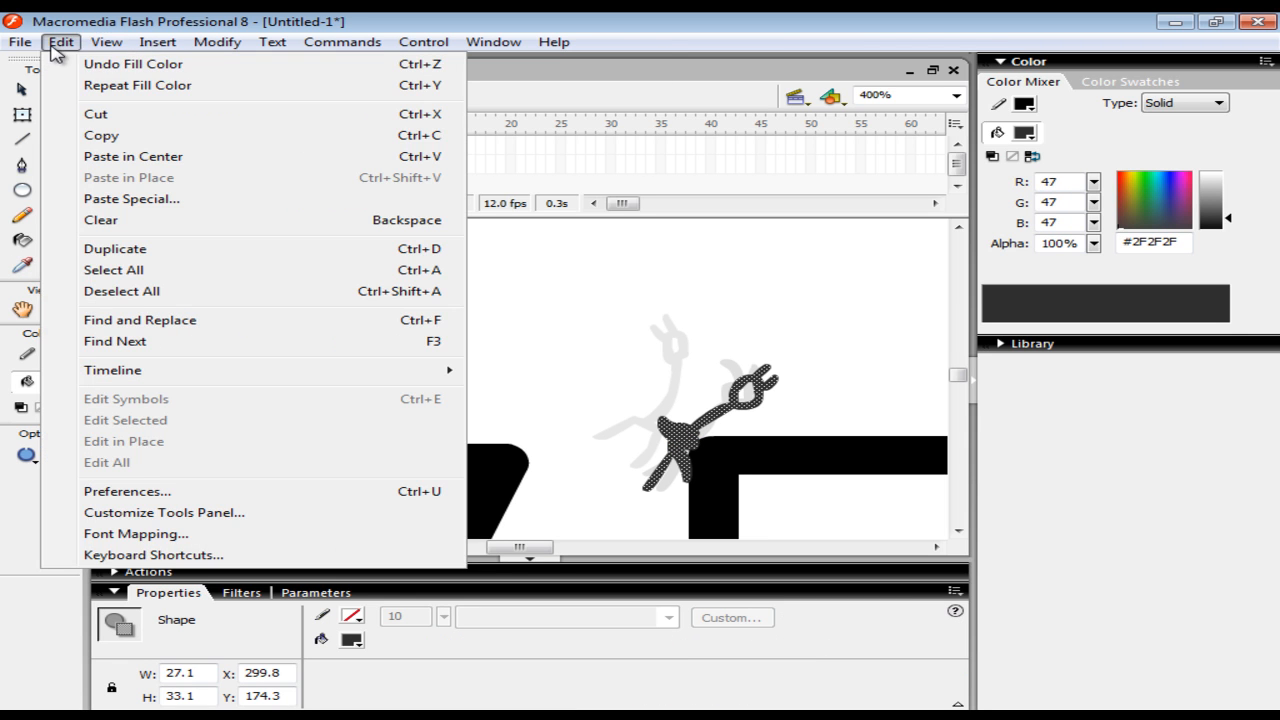
click(88, 66)
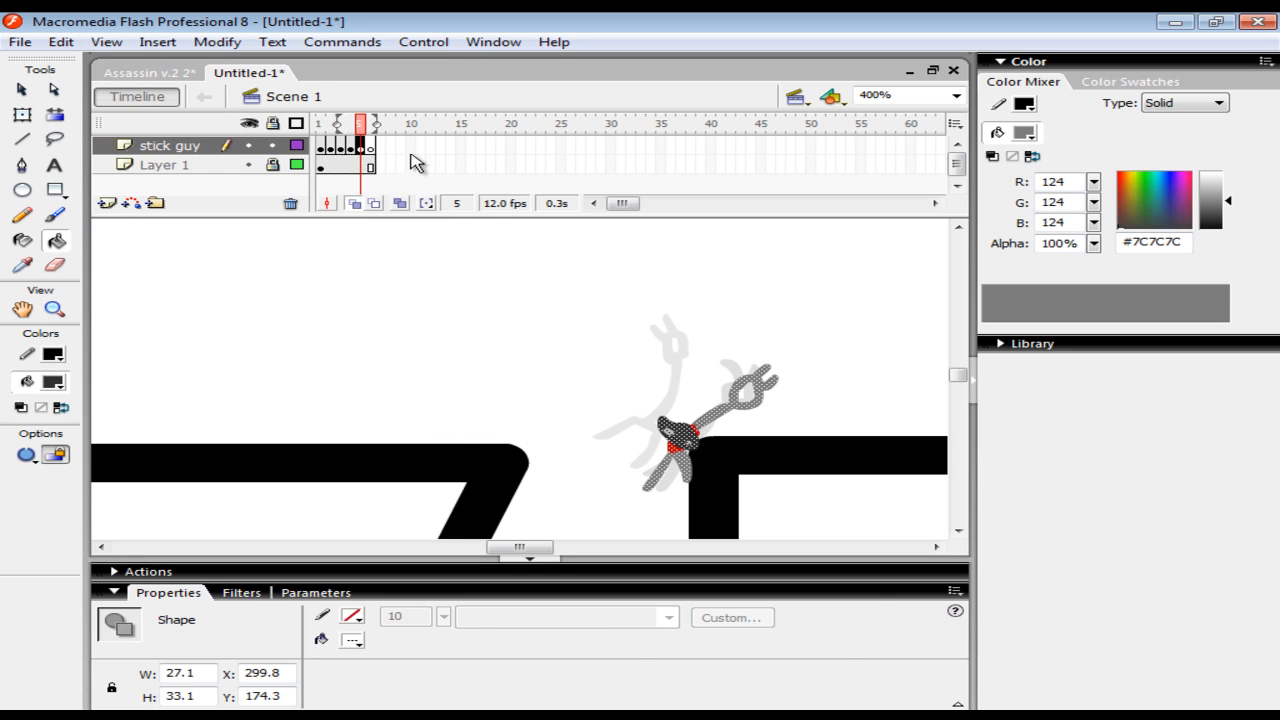
- Insert a blank keyframe at frame 6, outline a dark gray blob over the figure's waist with a larger brush, and fill it
key(F7)
click(54, 214)
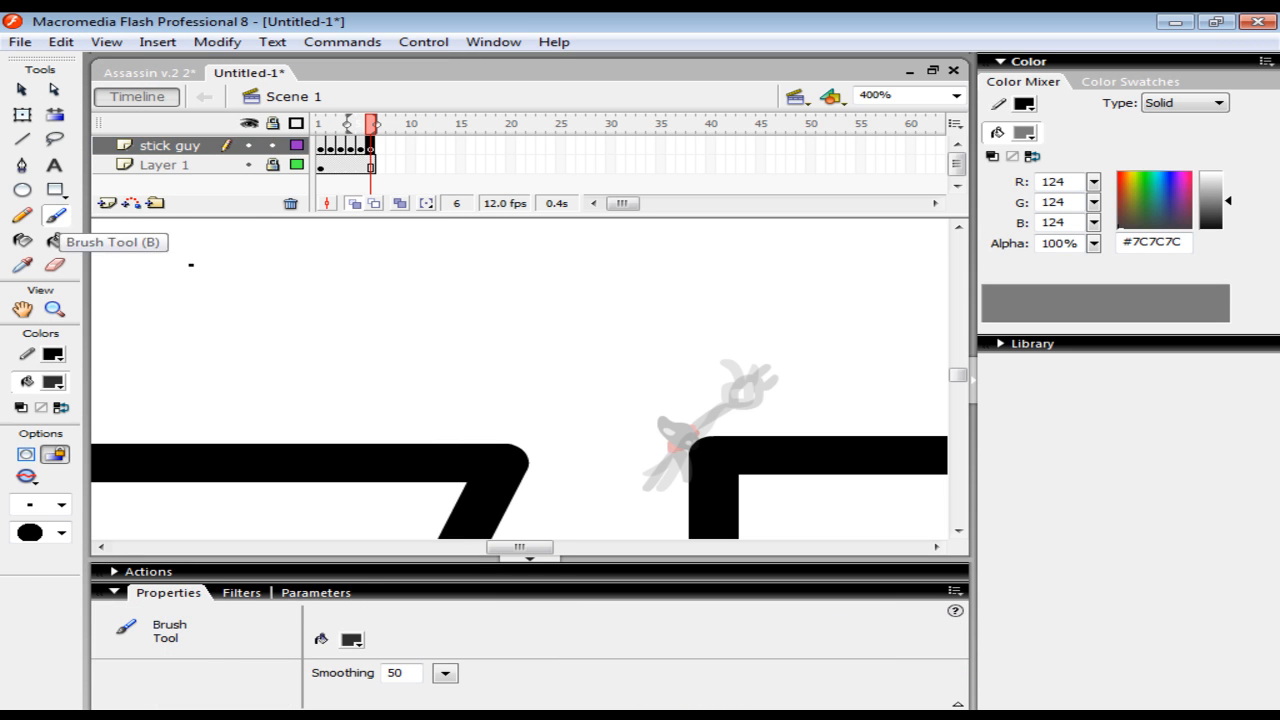
click(60, 505)
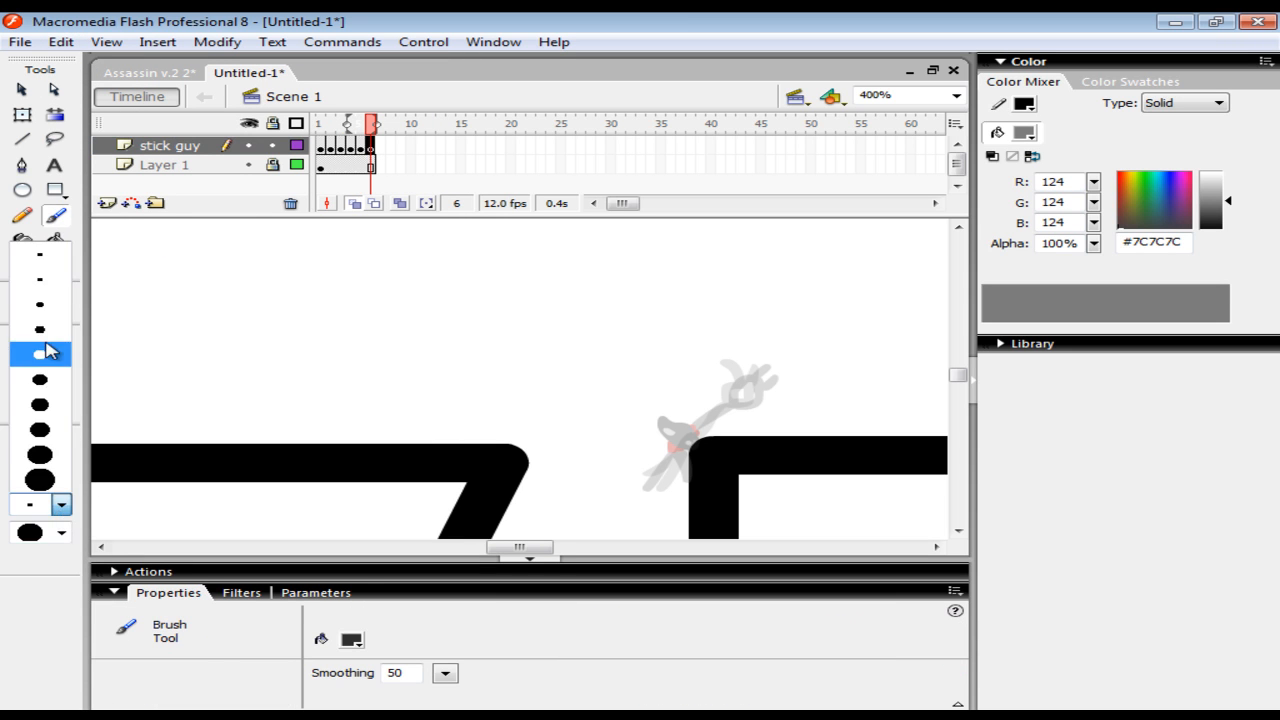
click(40, 298)
mouse_move(681, 451)
mouse_down()
mouse_move(663, 415)
mouse_move(680, 412)
mouse_move(719, 446)
mouse_move(666, 444)
mouse_up()
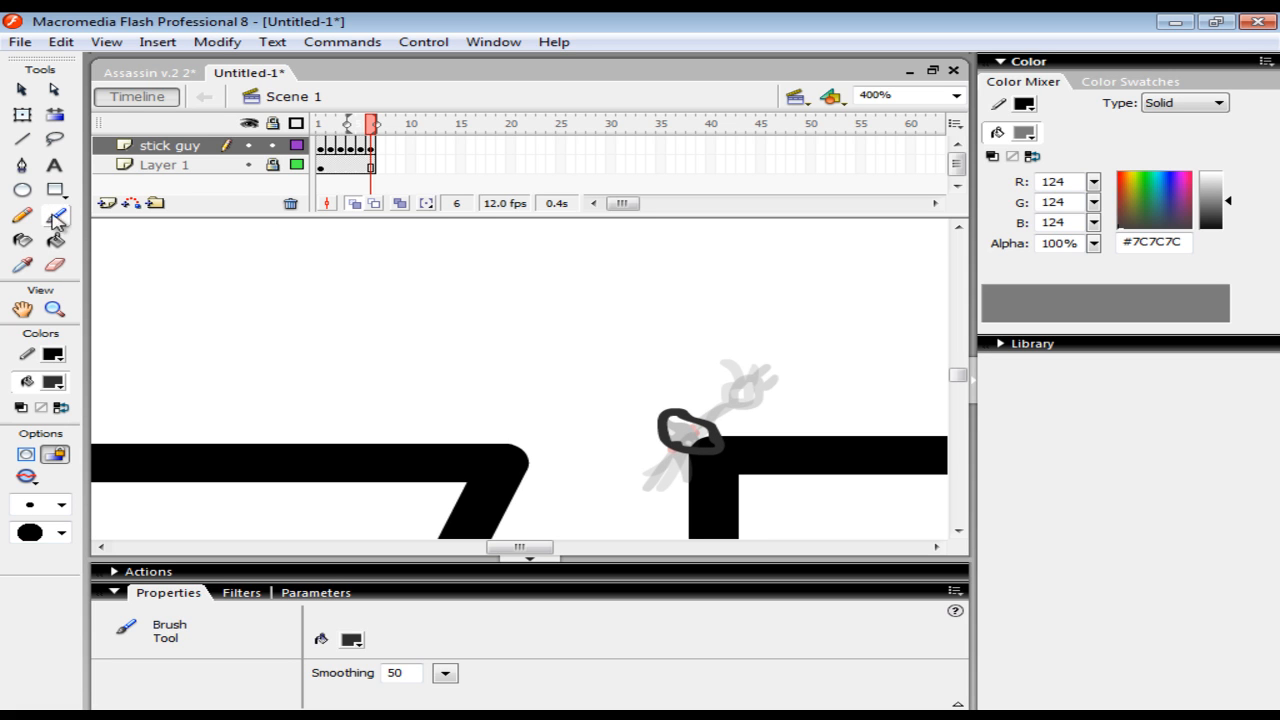
click(55, 240)
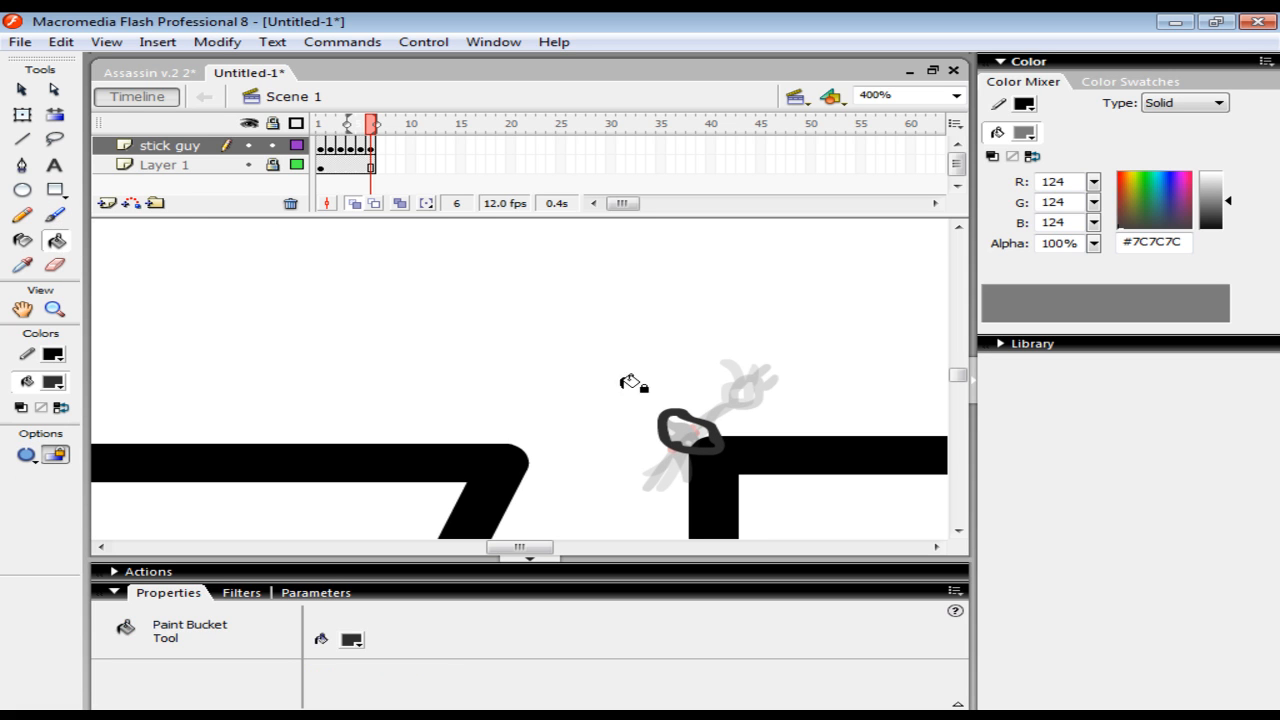
click(688, 431)
- Set the fill color to gray #7B7B7B and add short detail strokes to the frame 6 blob with the smallest brush
click(55, 215)
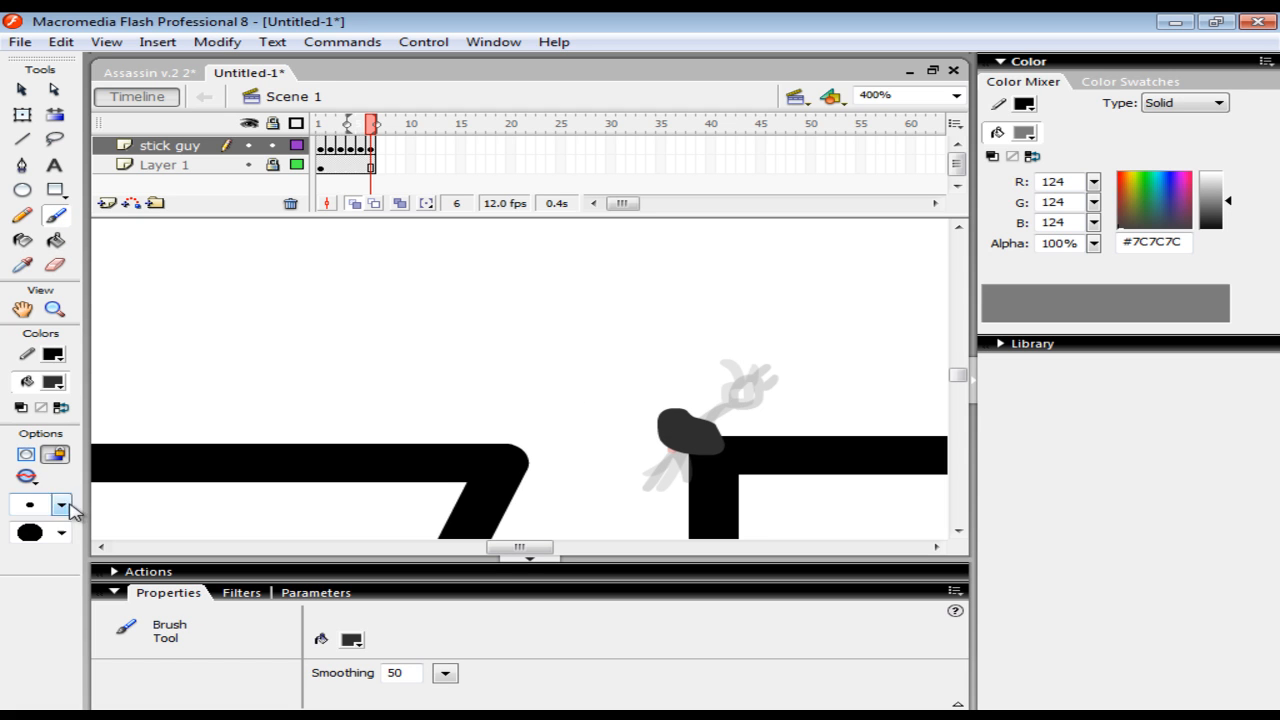
click(62, 505)
click(48, 257)
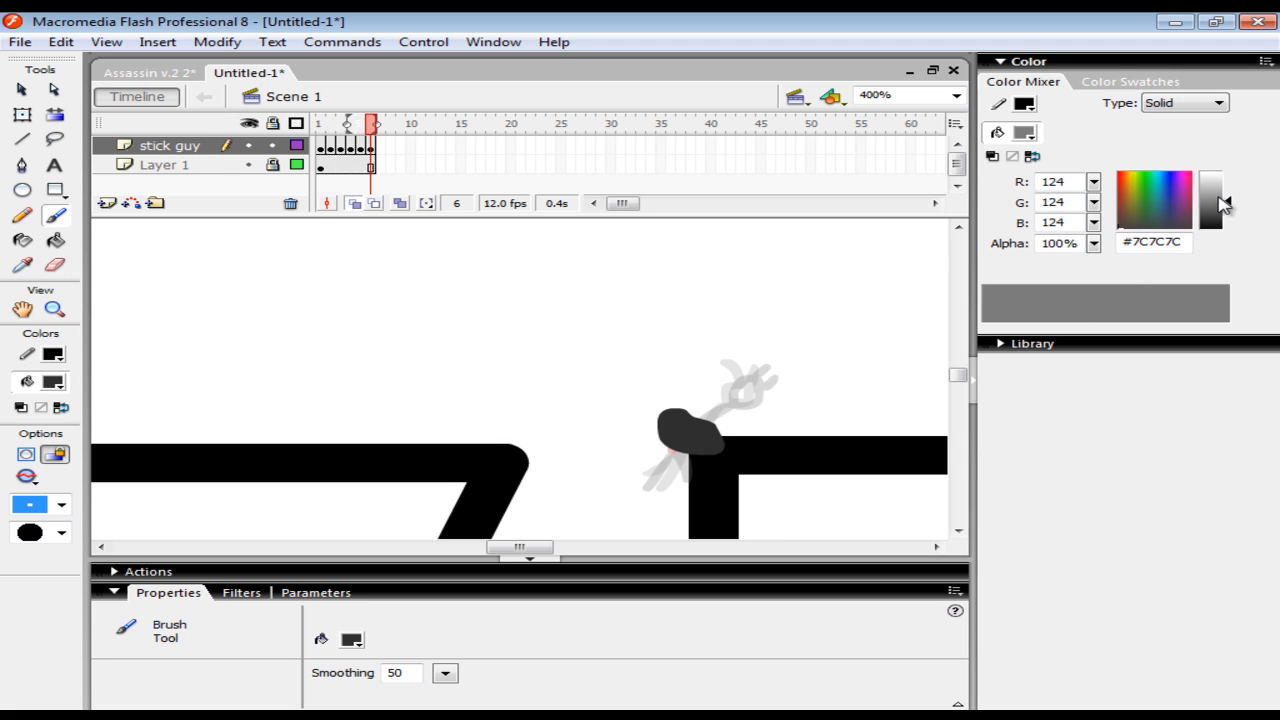
click(1229, 201)
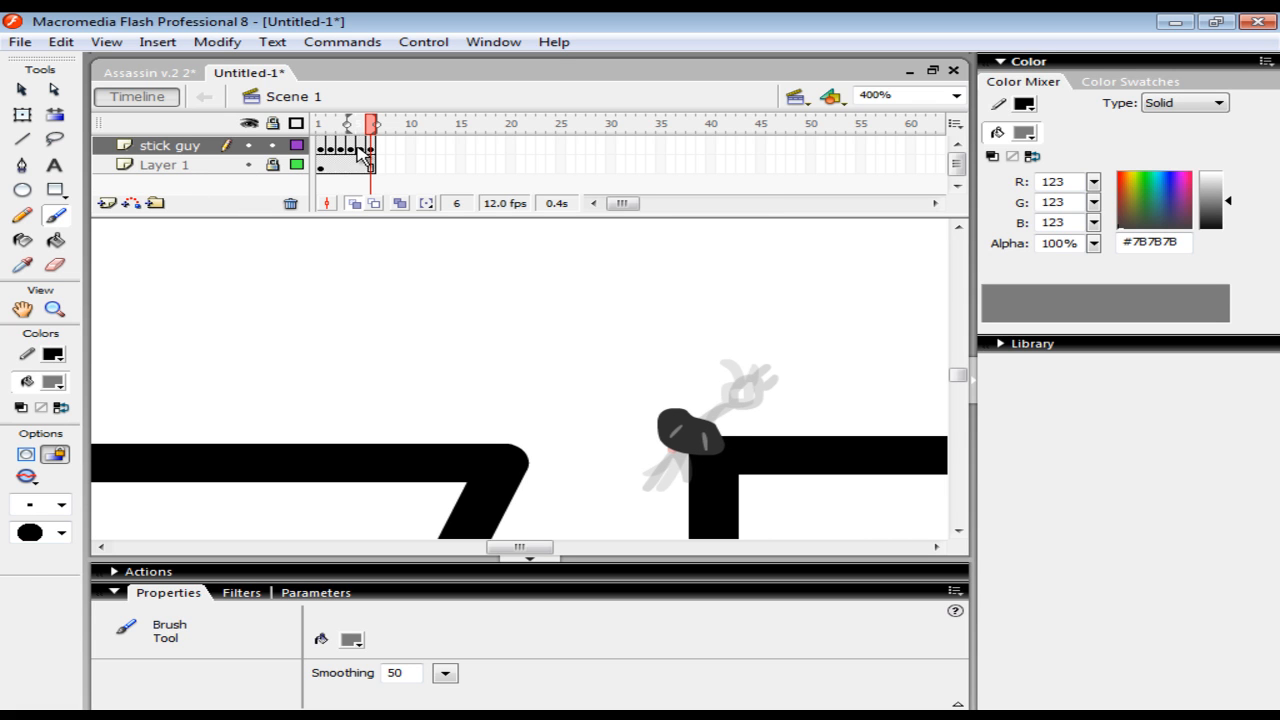
- Sample the dark red #BB0000 of the blood in frame 5 as the fill color and undo the recoloring of the artwork
click(360, 148)
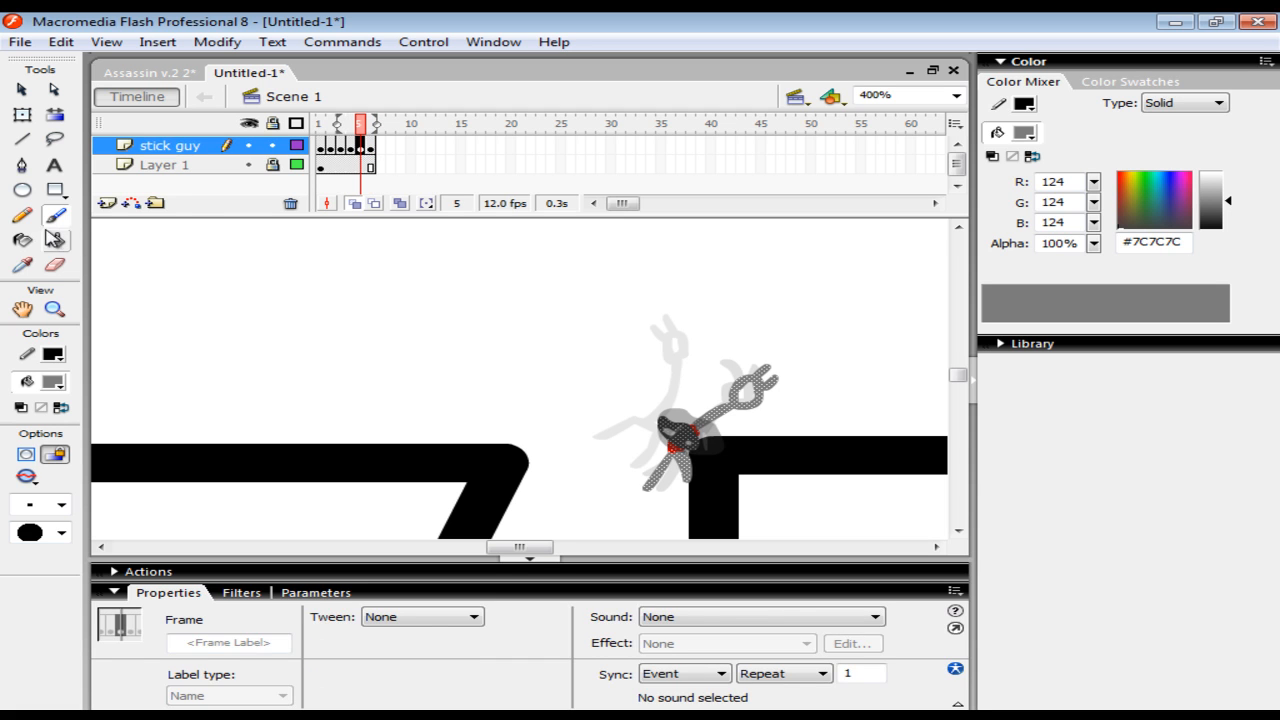
click(22, 266)
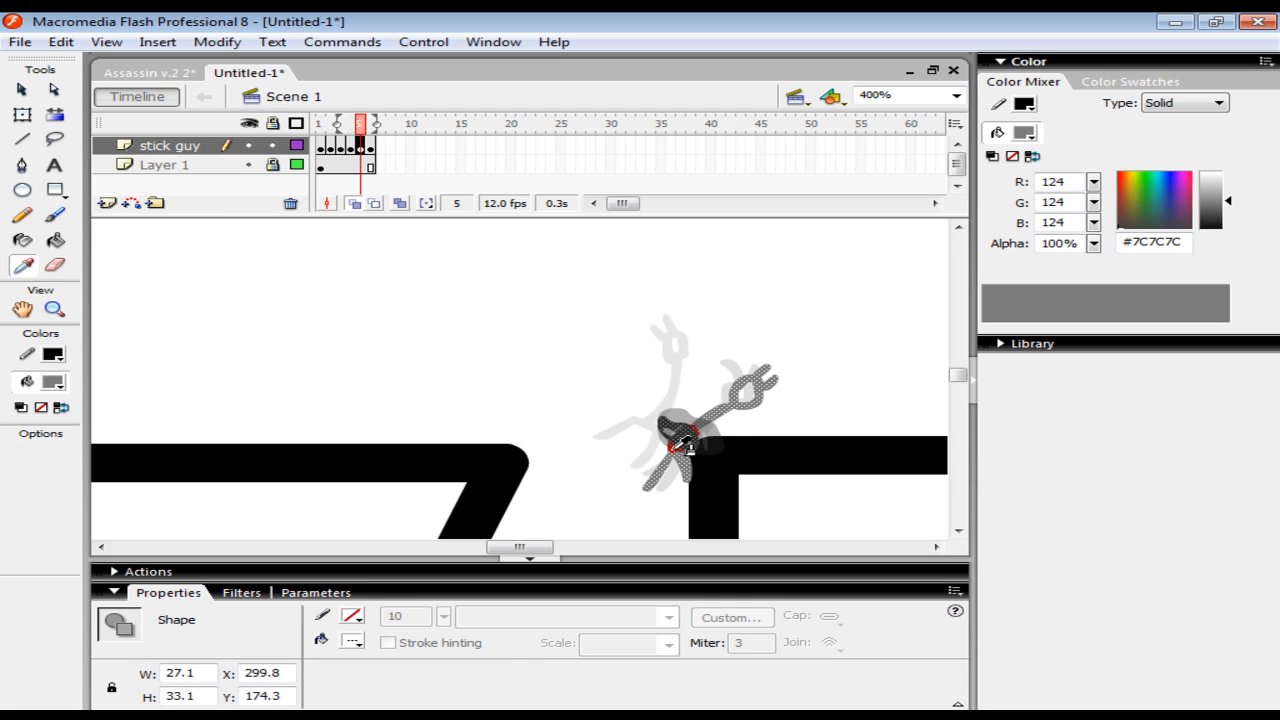
click(674, 445)
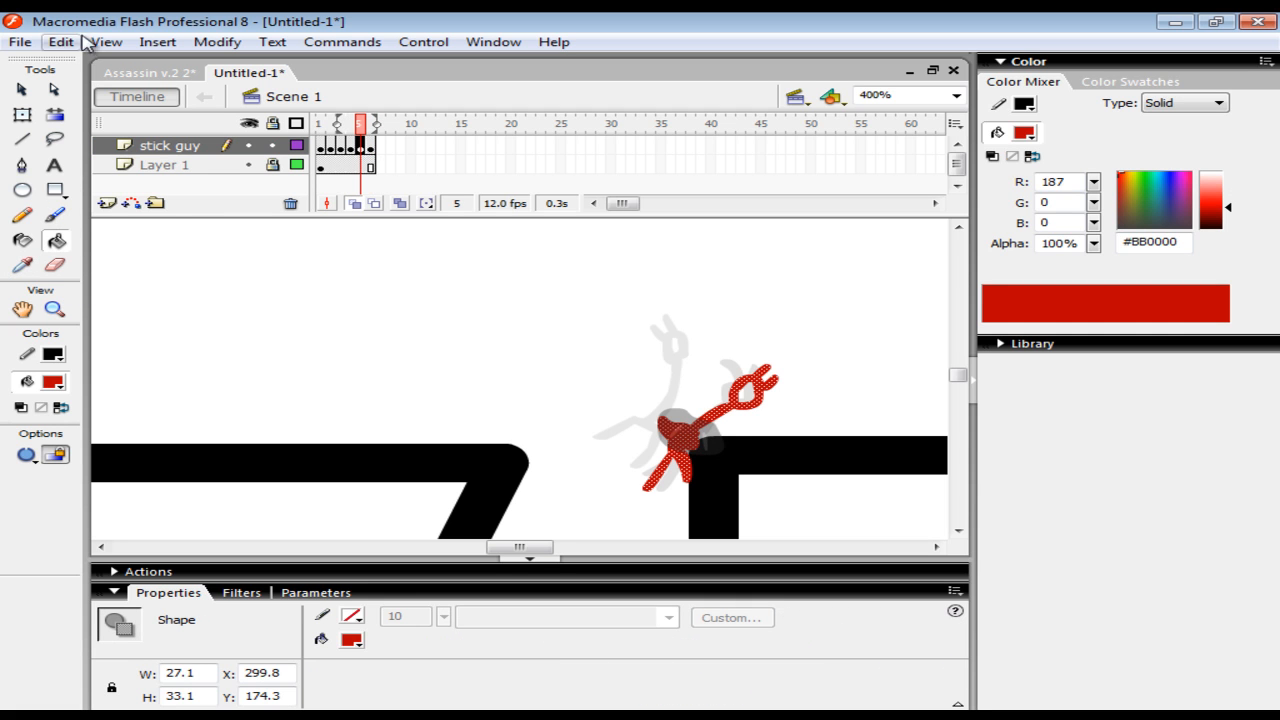
click(61, 41)
click(120, 64)
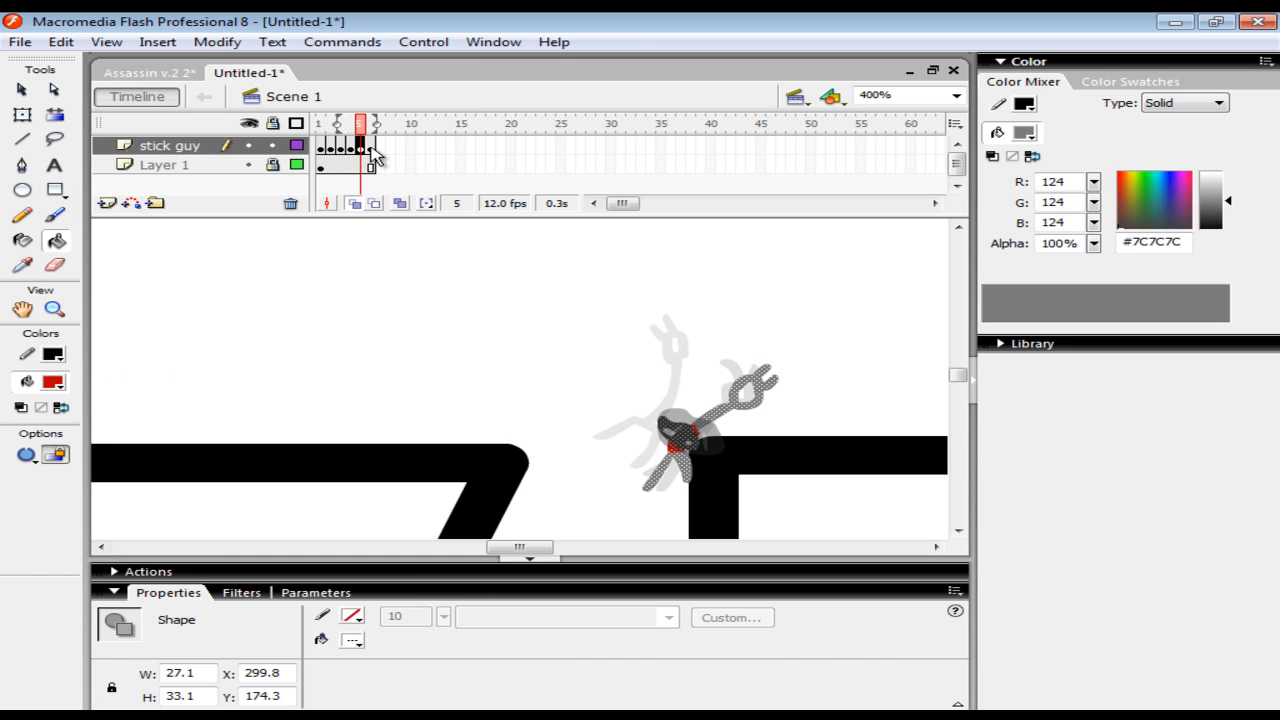
- Brush dark red blood on the upper and lower edges of the dark blob in frame 6
click(371, 148)
click(58, 218)
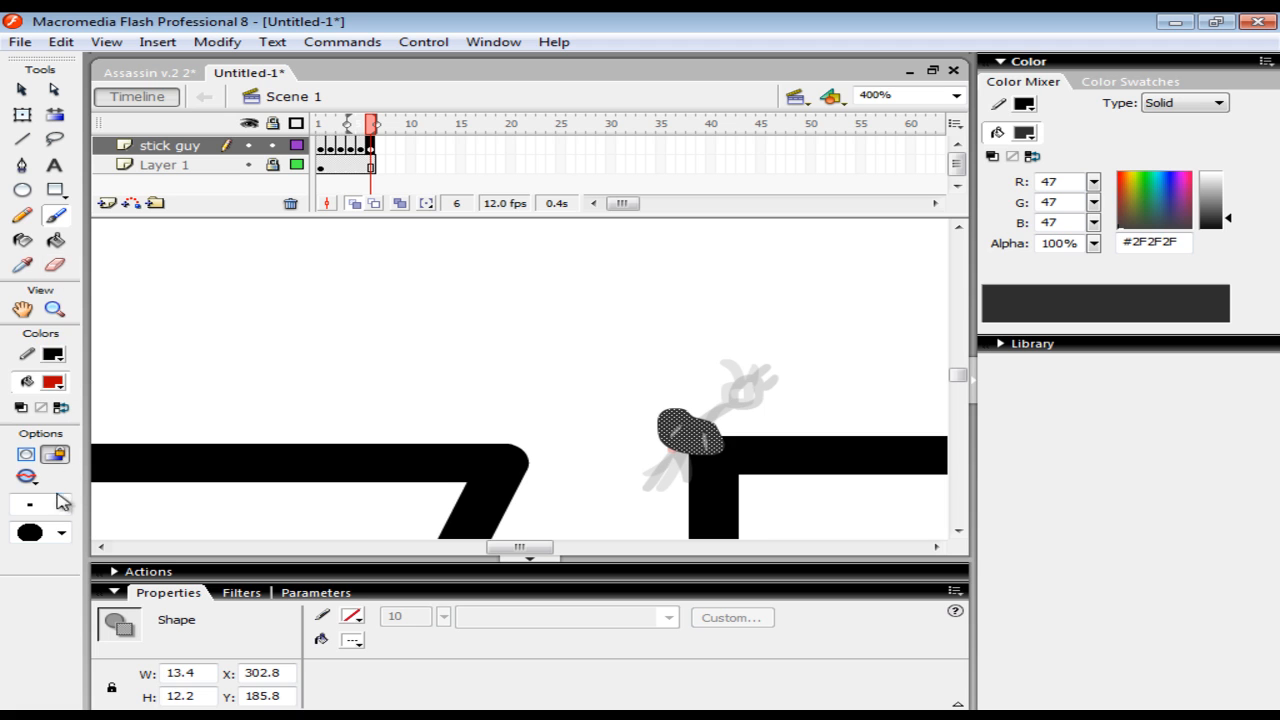
click(61, 505)
click(58, 300)
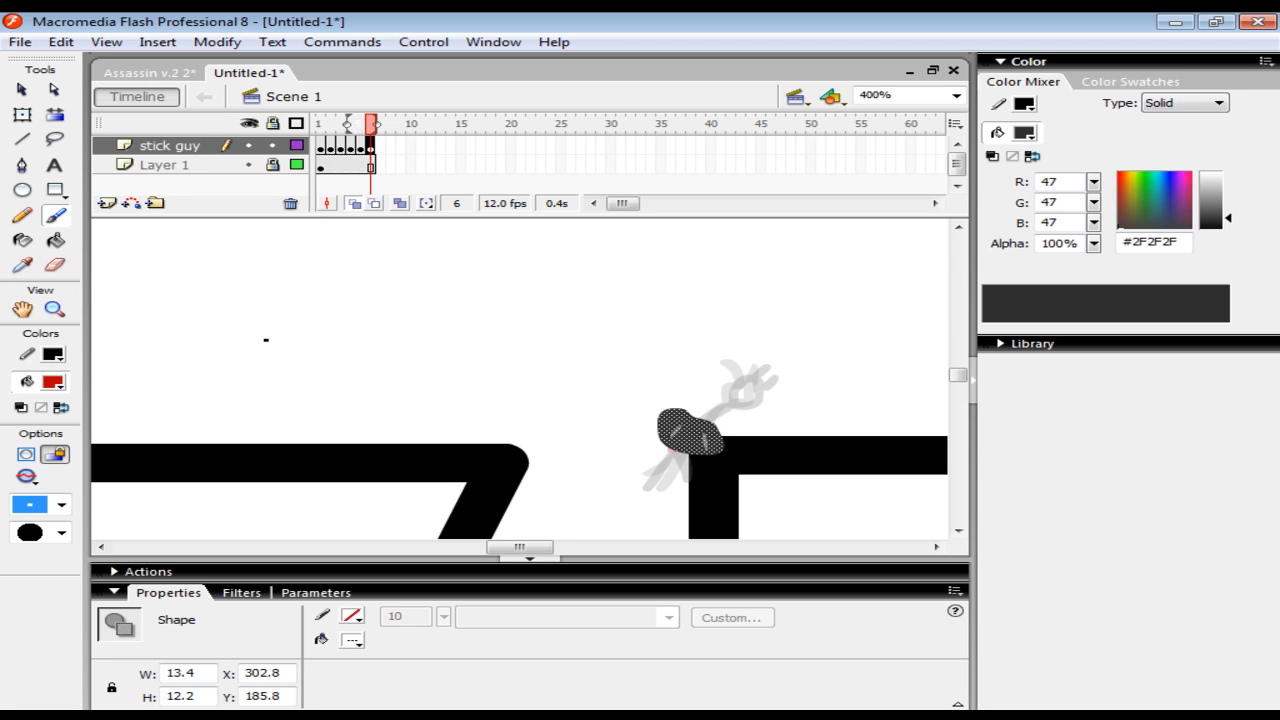
drag(695, 416, 716, 421)
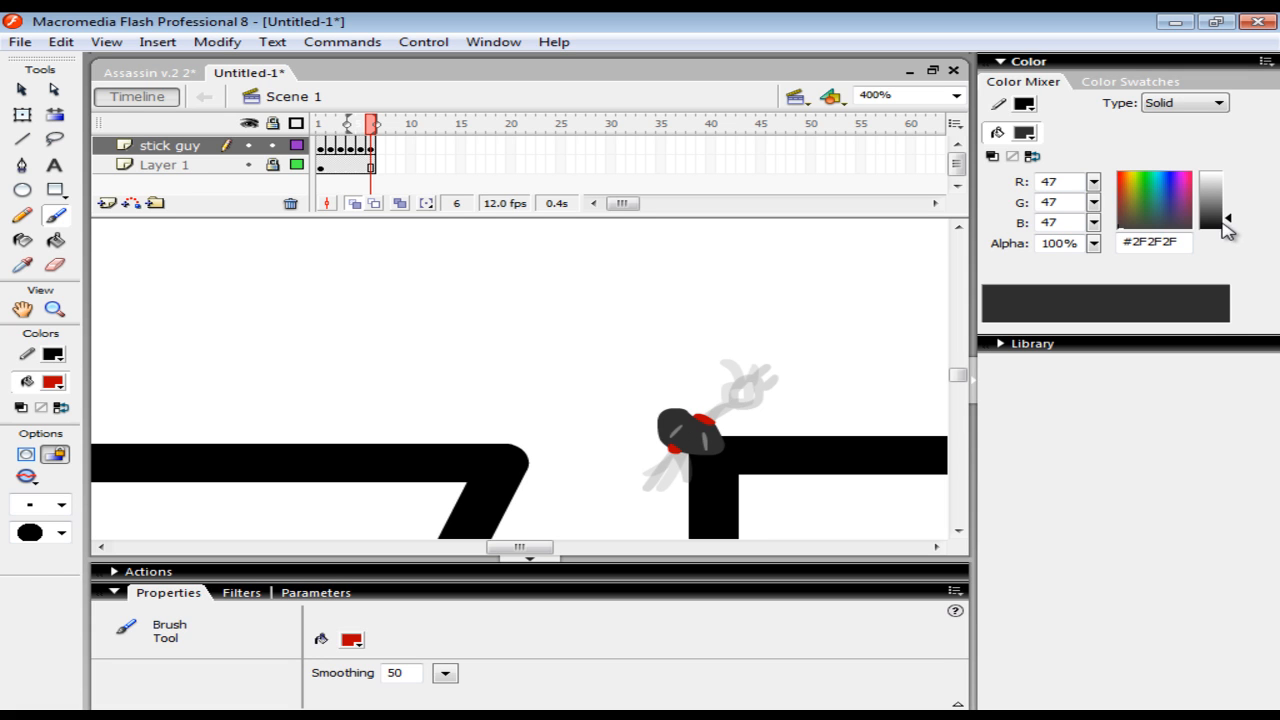
- Sample the gray #7C7C7C of the figure's body in frame 5 as the fill color and undo the recoloring of the artwork
click(361, 147)
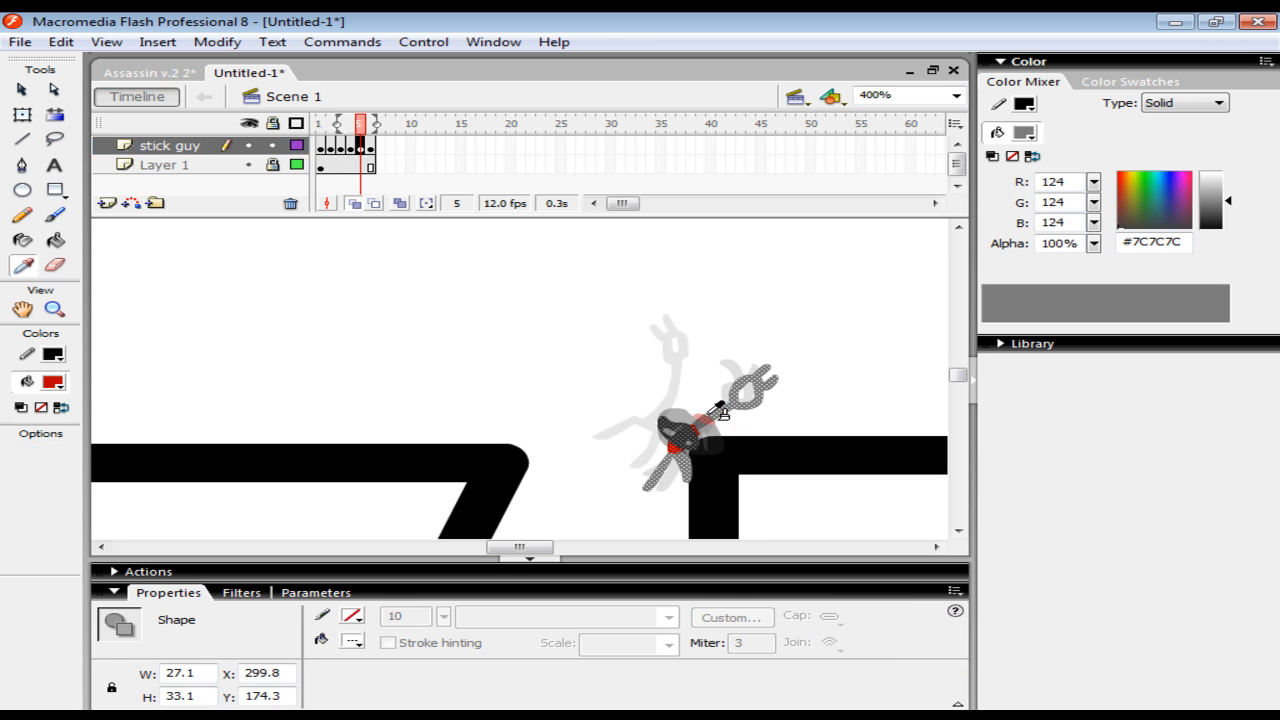
click(730, 410)
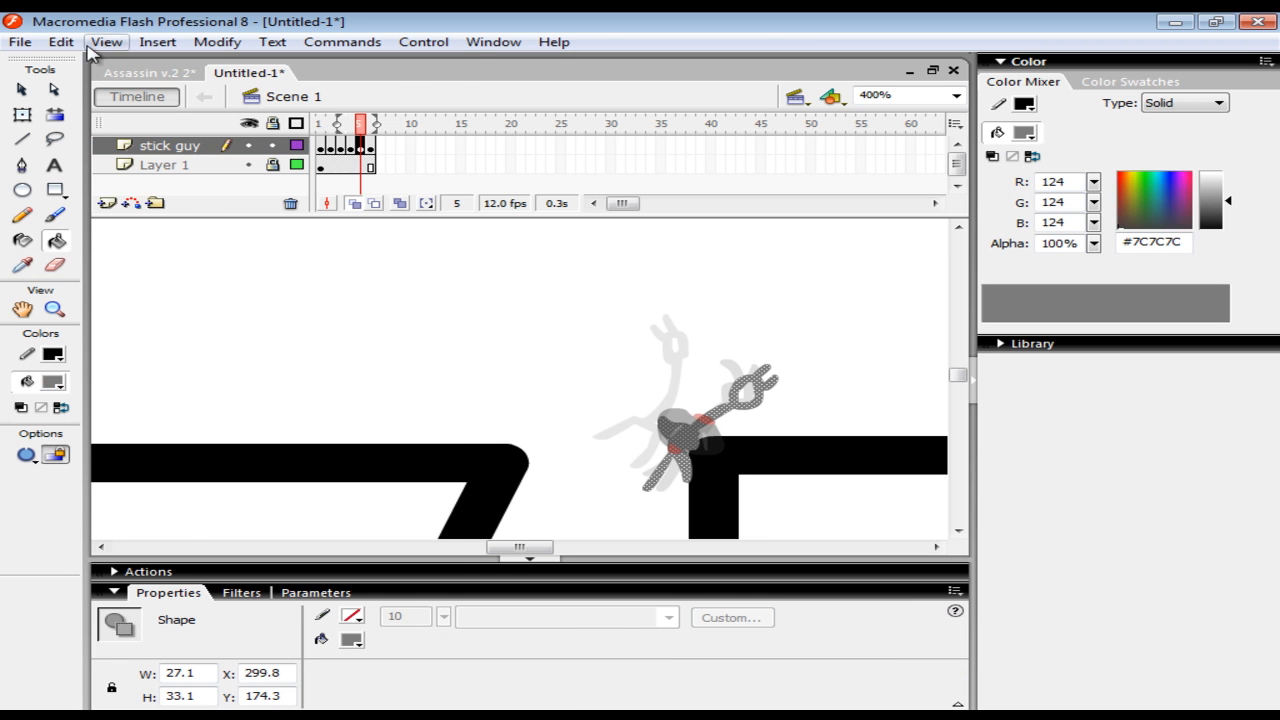
click(106, 42)
mouse_move(61, 42)
click(78, 64)
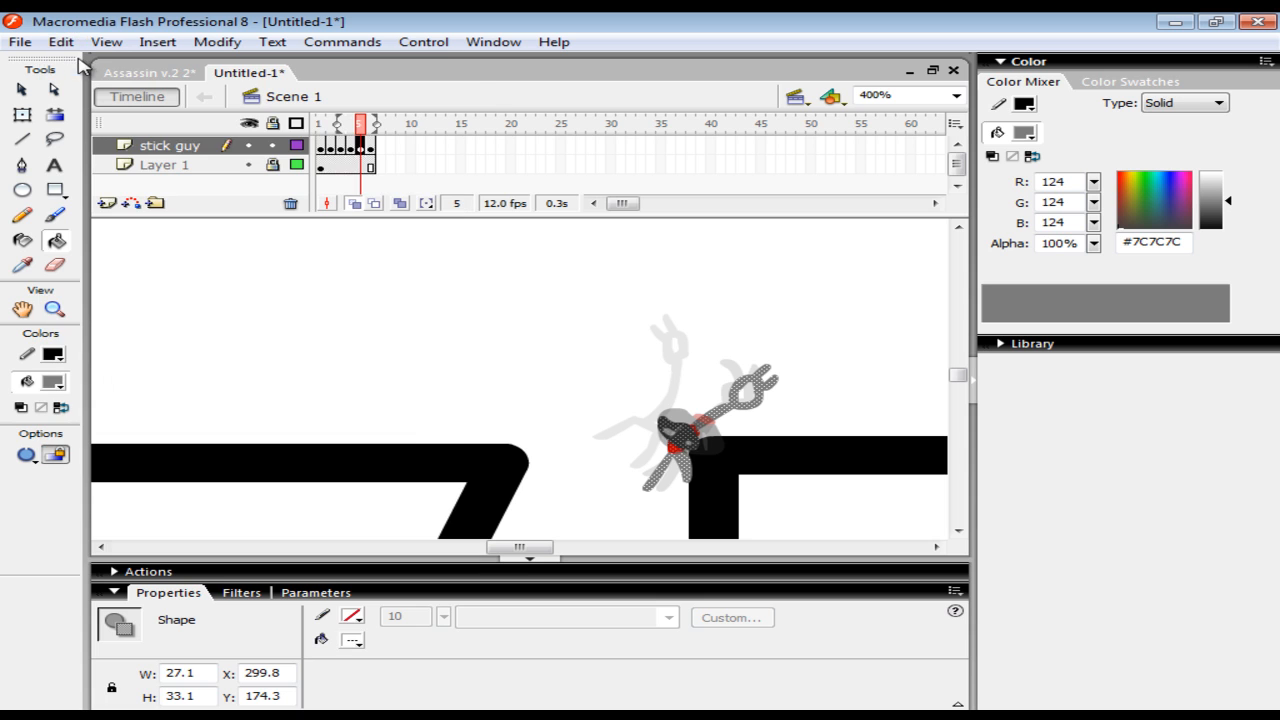
- Brush the gray upper body, head, arms and legs in frame 6 around the blob with a larger brush, shifted outward from frame 5
click(369, 148)
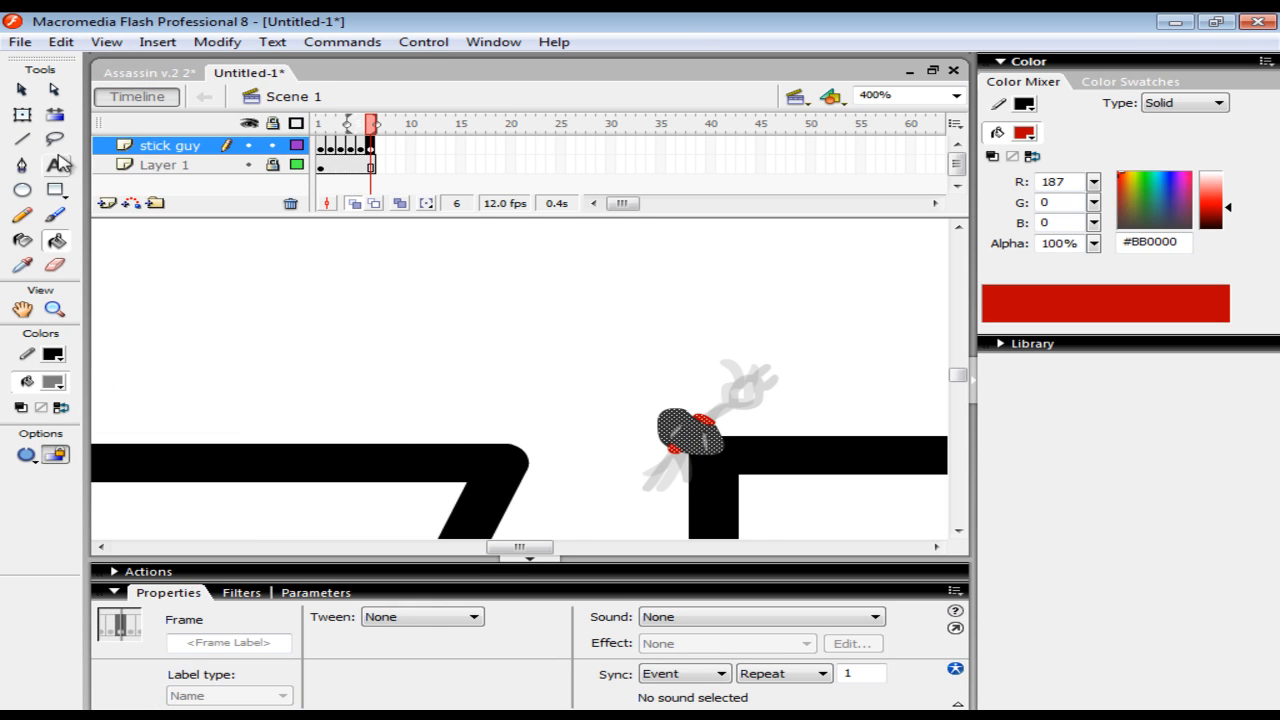
click(55, 215)
click(60, 505)
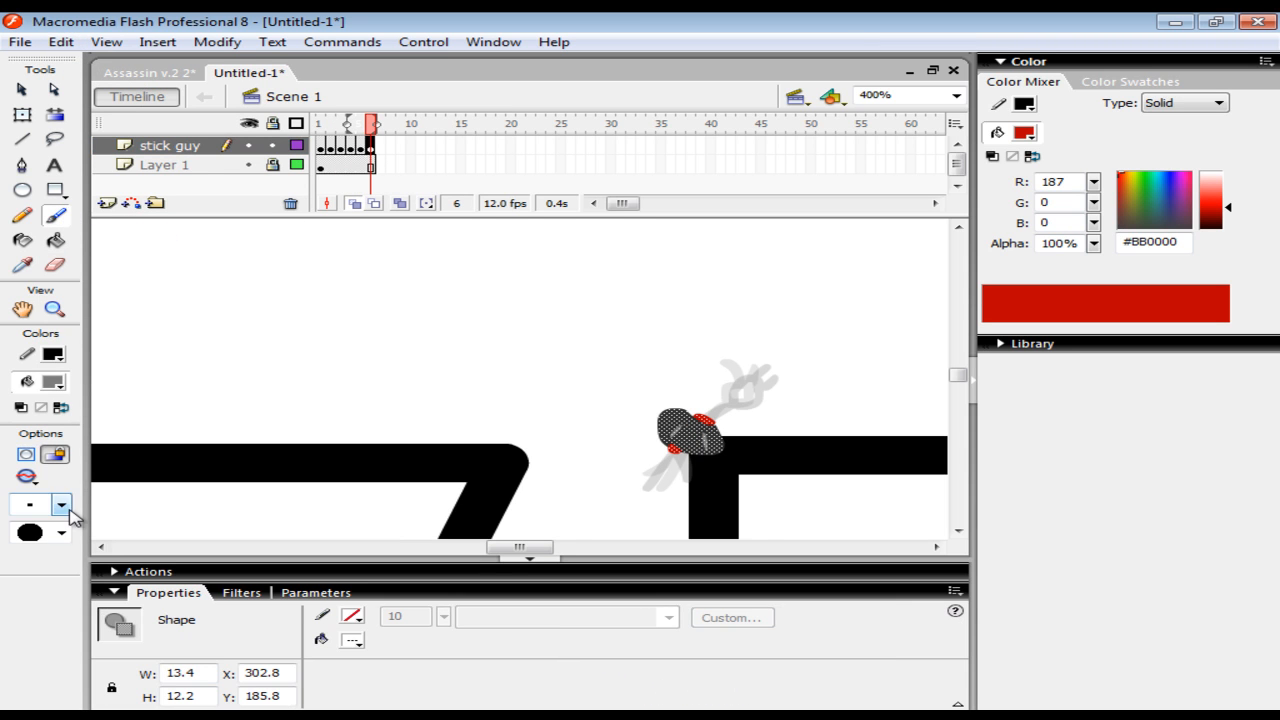
click(55, 312)
drag(722, 410, 782, 390)
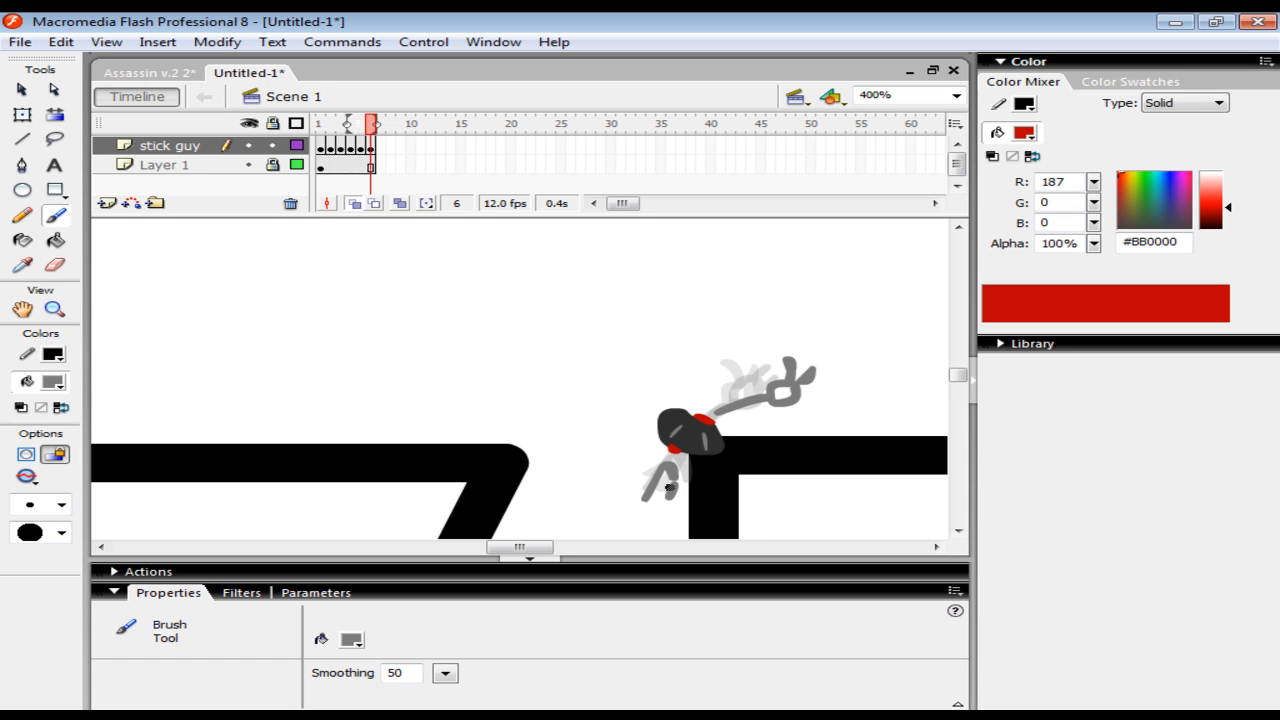
- Insert a blank keyframe at frame 7, sample the blob's dark gray #2F2F2F in frame 6 as the fill color, and undo the artwork's recoloring
key(F7)
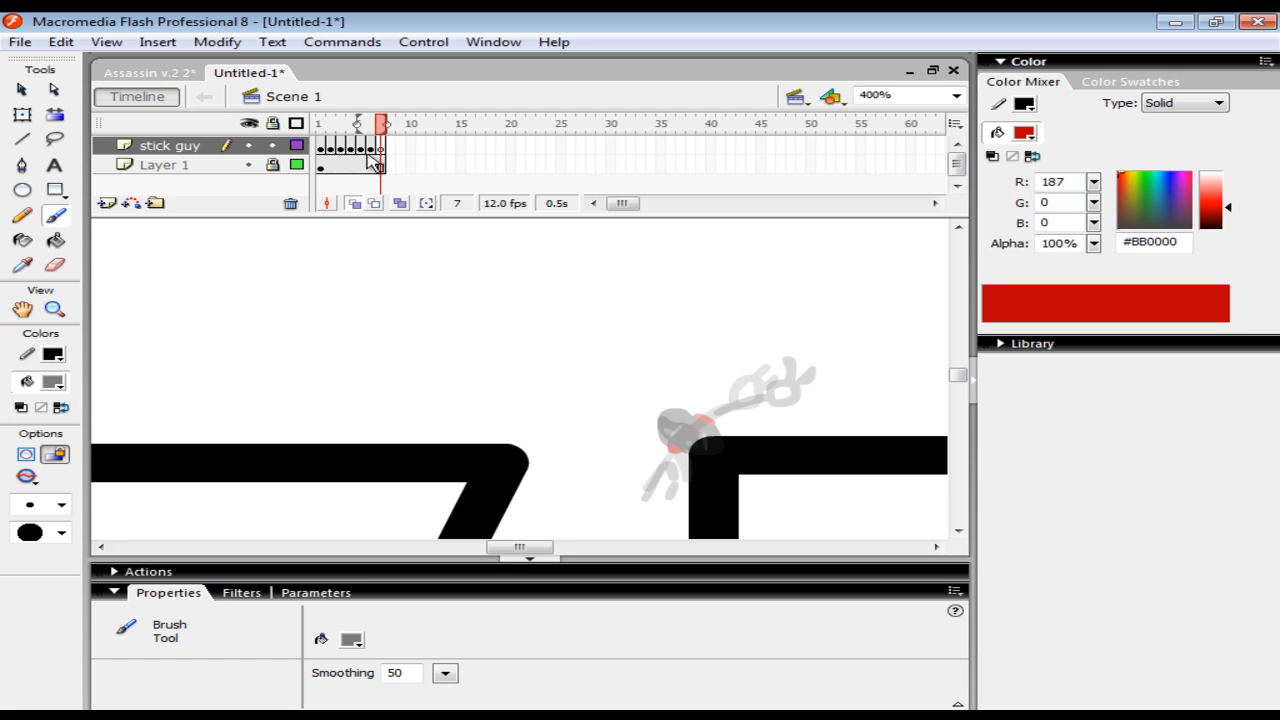
click(371, 147)
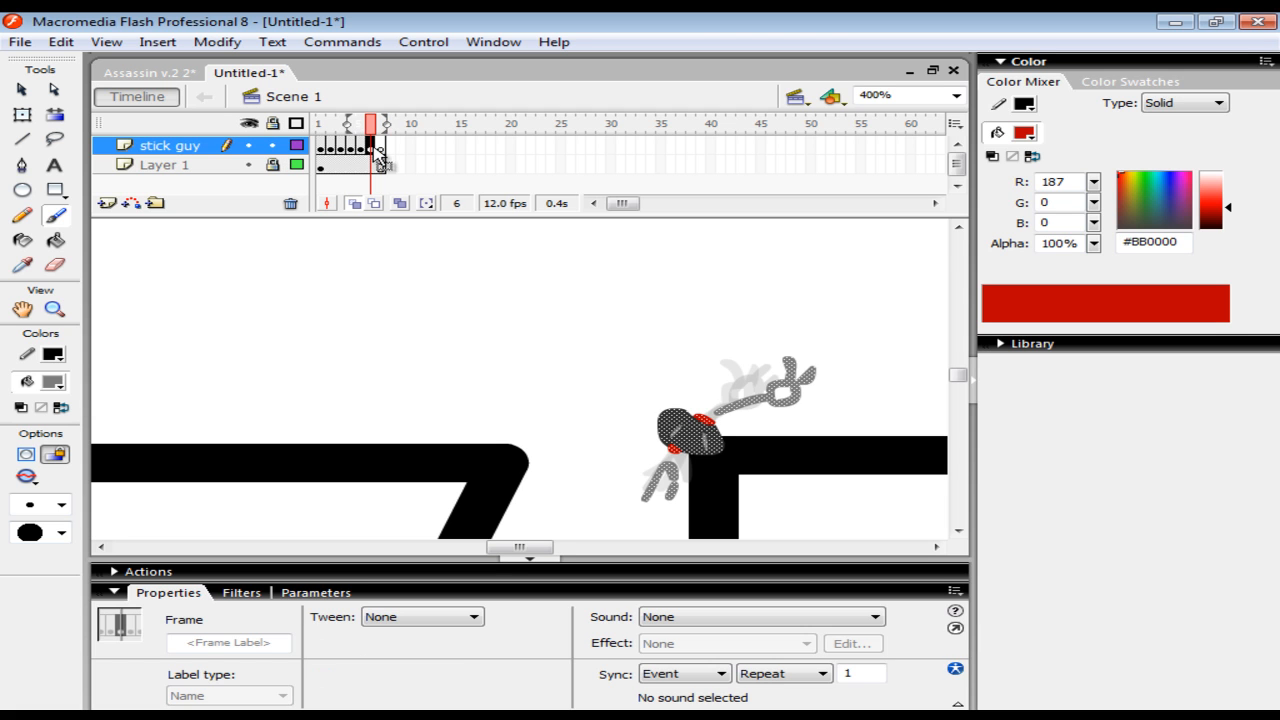
click(30, 268)
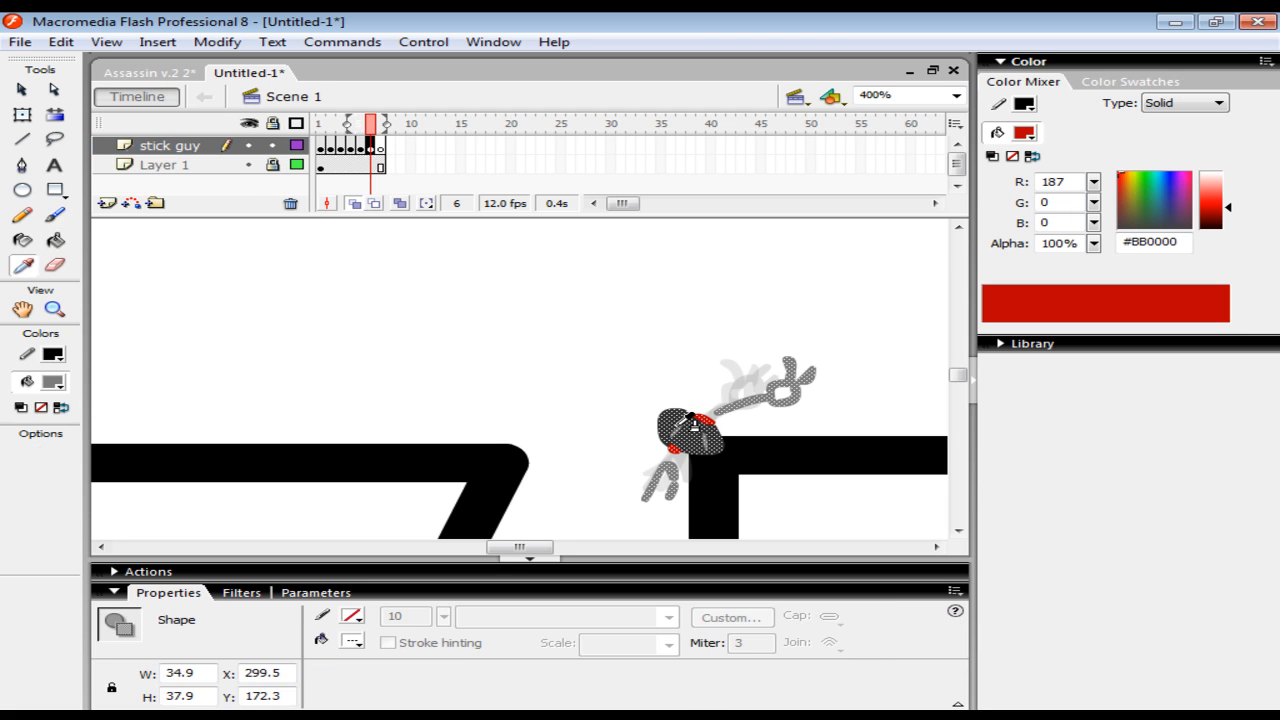
click(700, 432)
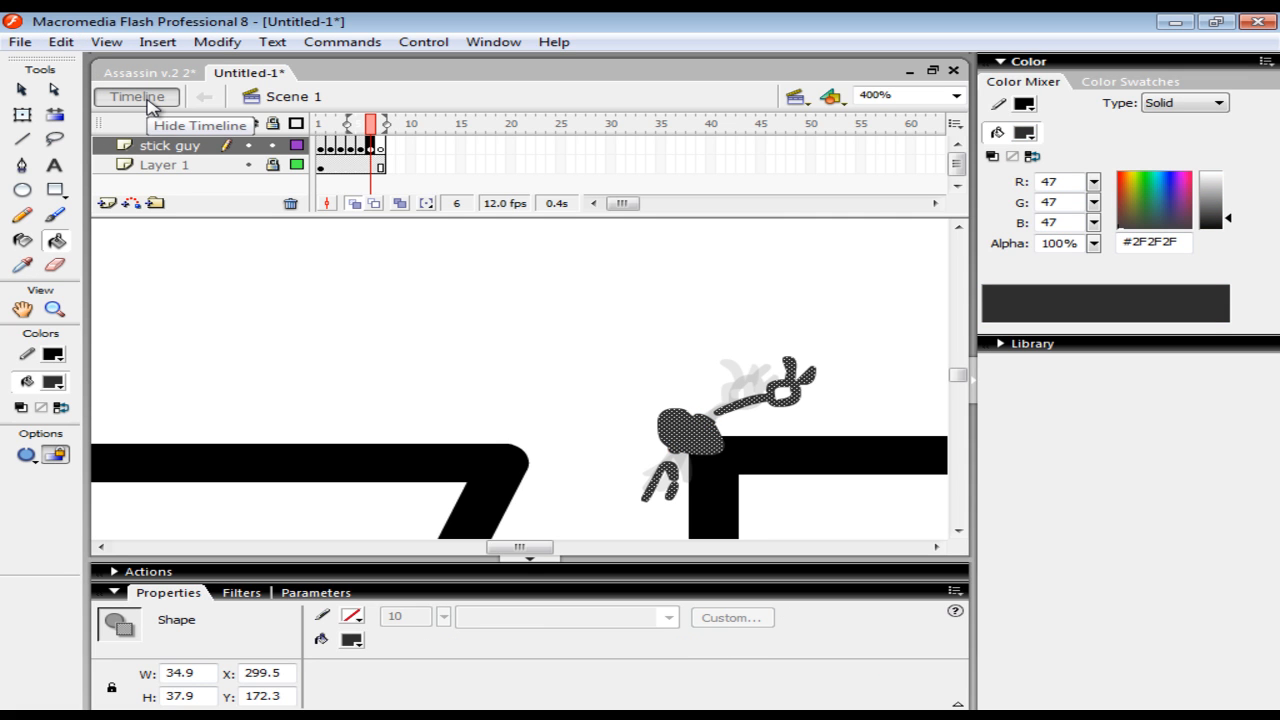
key(ctrl+z)
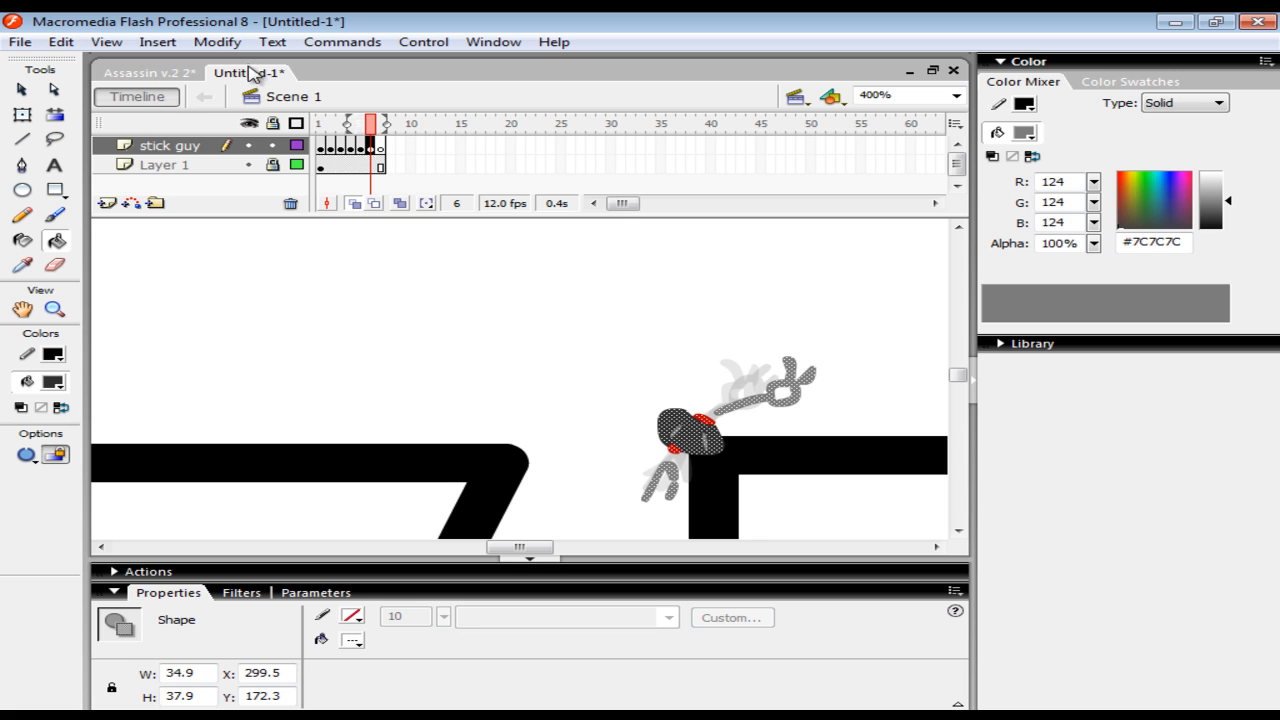
- Brush a much larger dark gray blob outline around the ledge corner in frame 7 and fill it
click(380, 147)
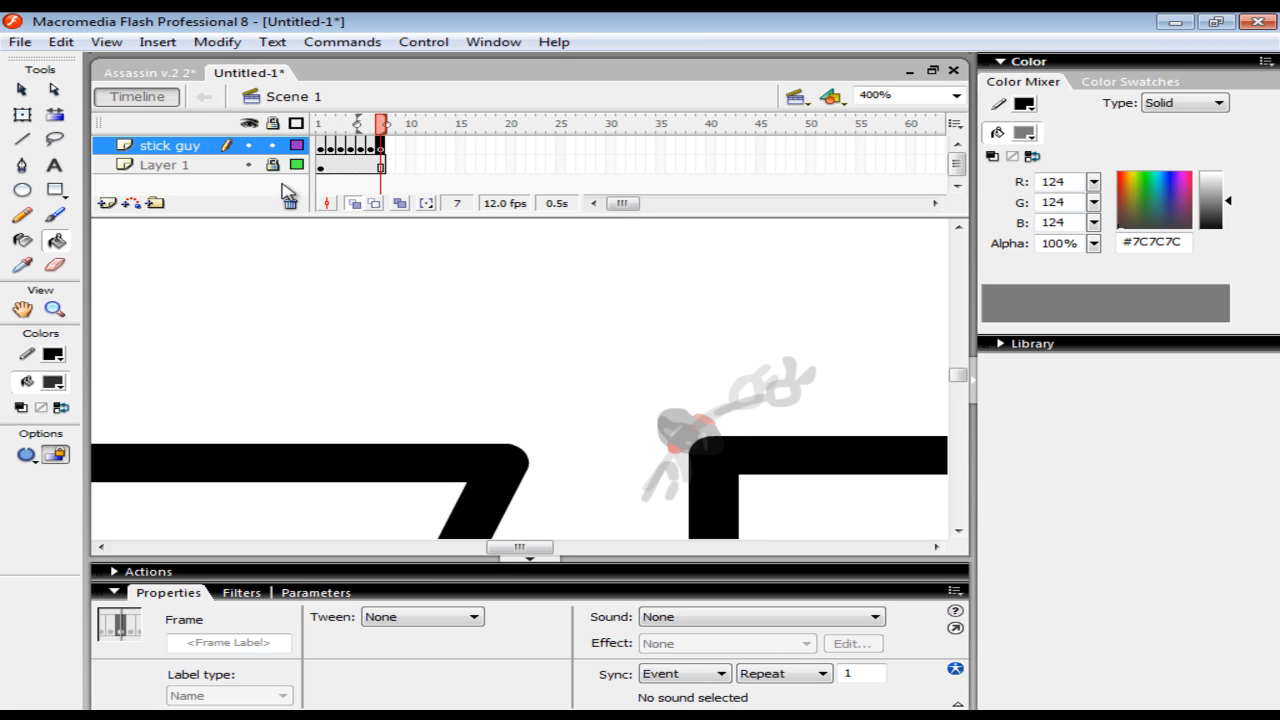
click(55, 214)
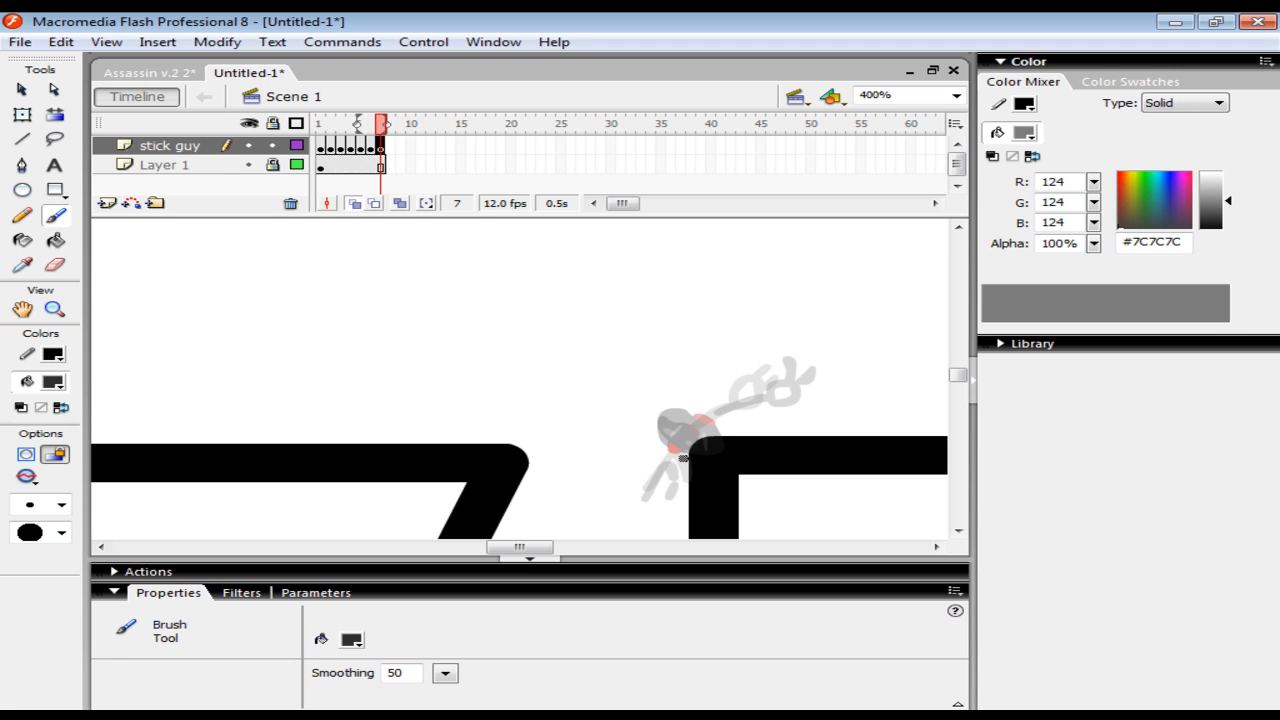
mouse_move(647, 449)
mouse_down()
mouse_move(664, 387)
mouse_move(735, 420)
mouse_up()
mouse_move(766, 460)
mouse_down()
mouse_move(716, 484)
mouse_move(660, 482)
mouse_move(638, 433)
mouse_up()
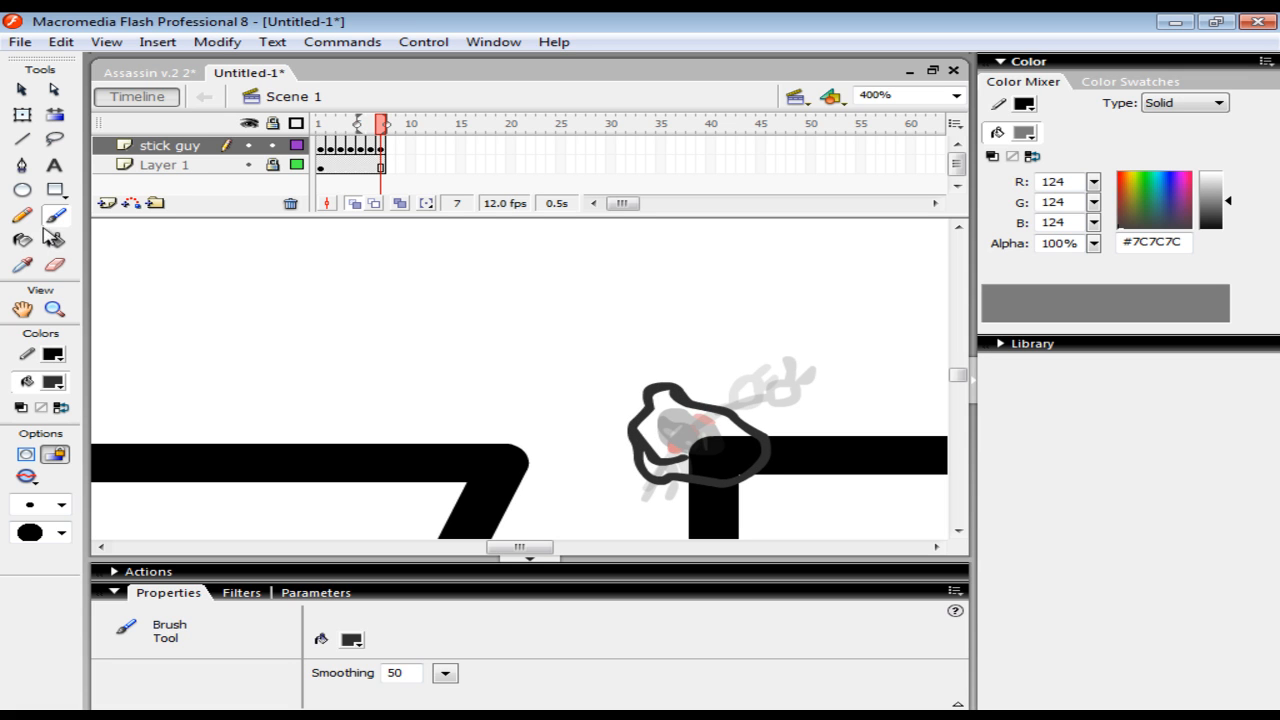
click(55, 240)
click(670, 420)
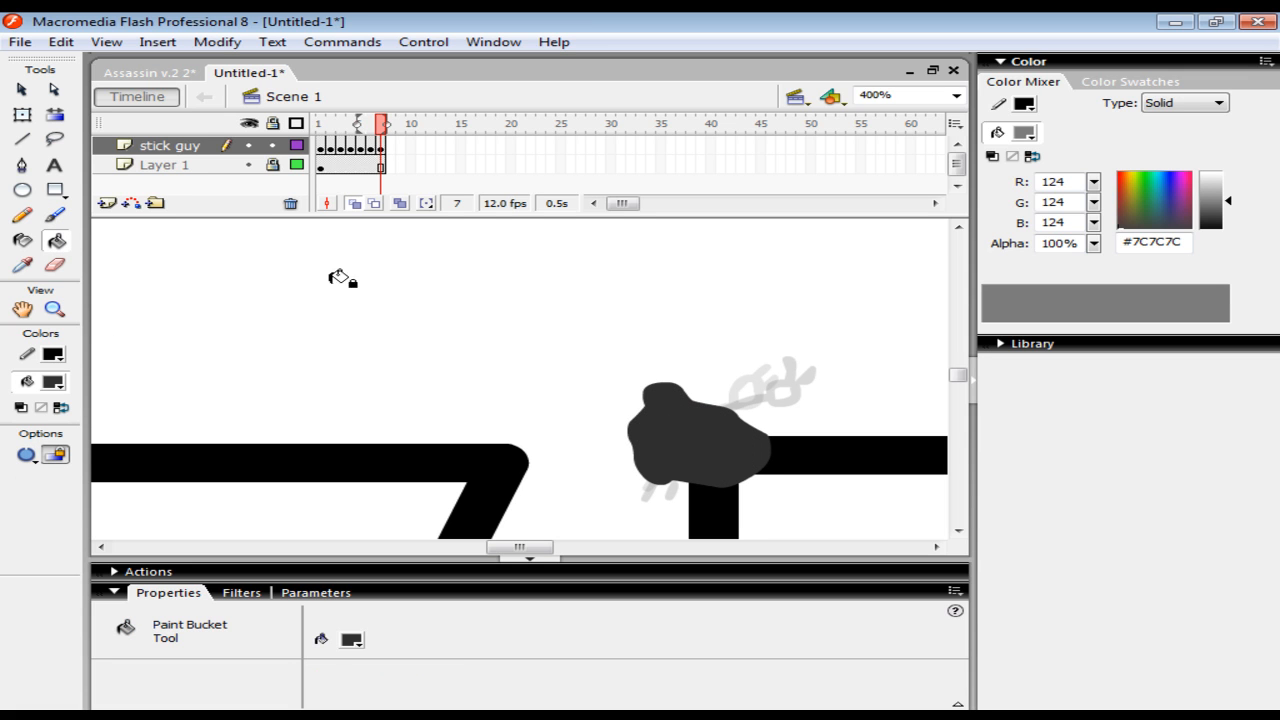
- Set the brush to its smallest size and go back to frame 6 of the stick guy layer
click(55, 215)
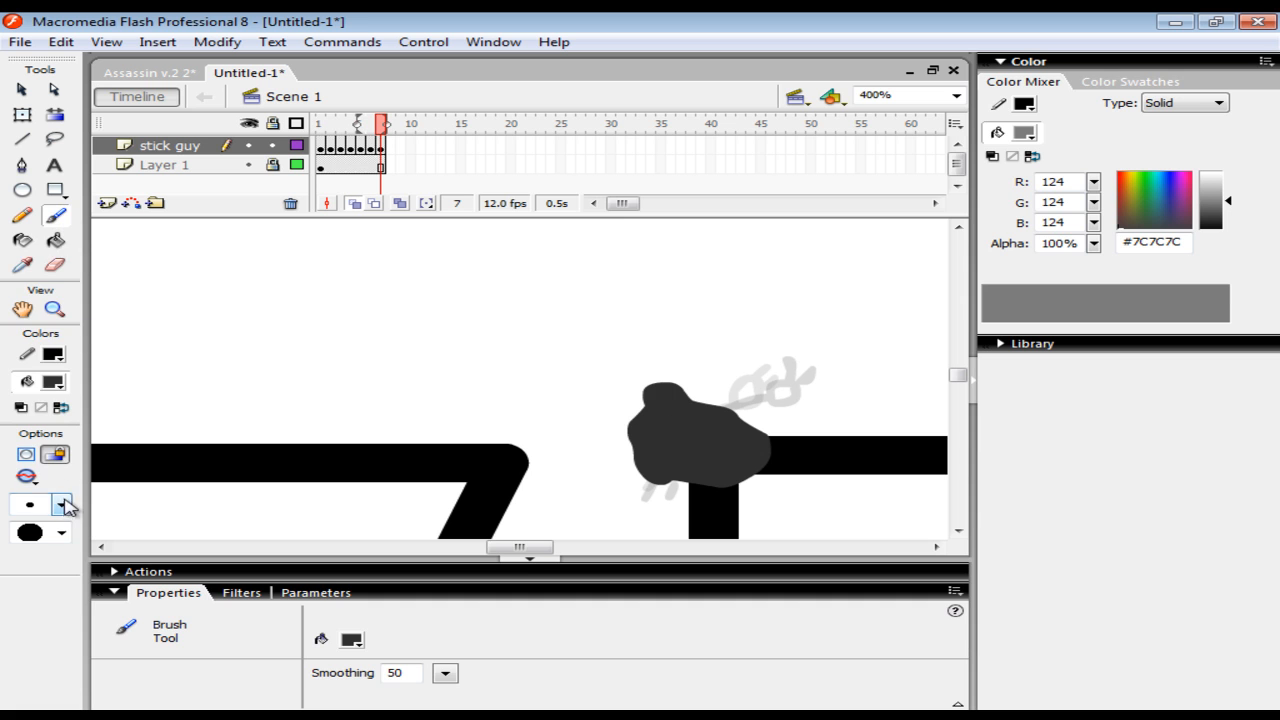
click(64, 505)
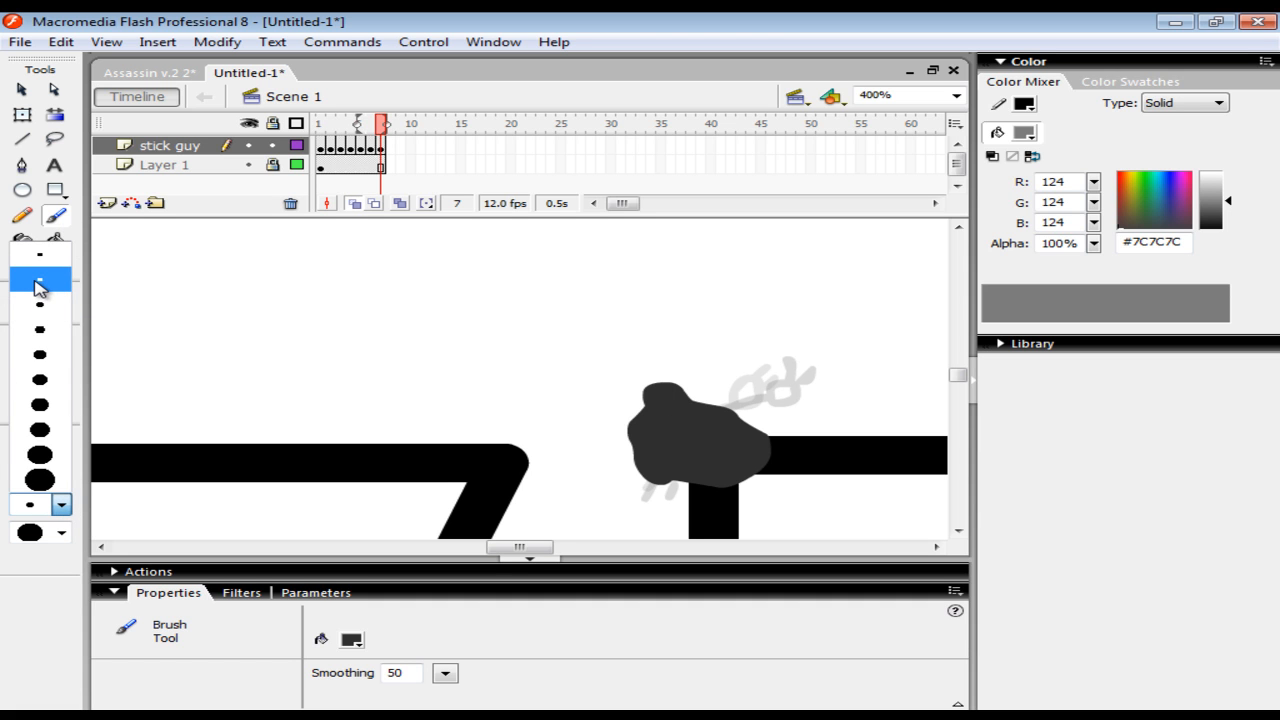
click(40, 254)
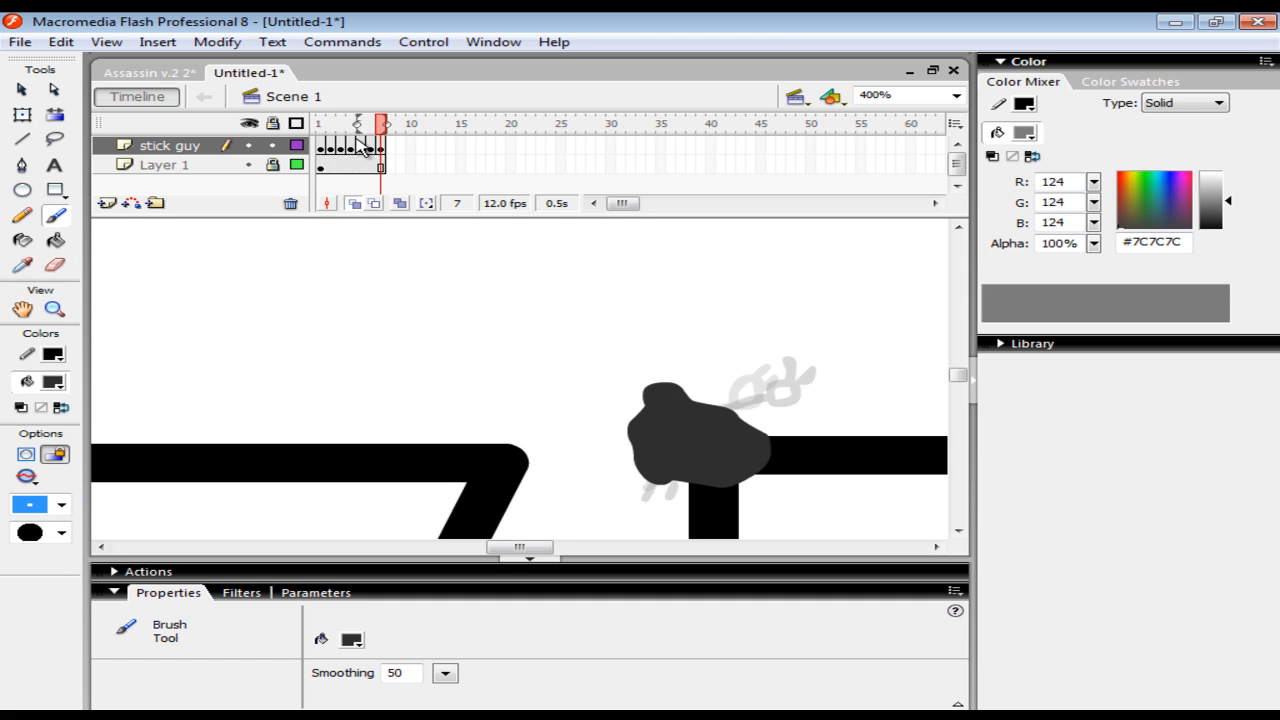
click(370, 148)
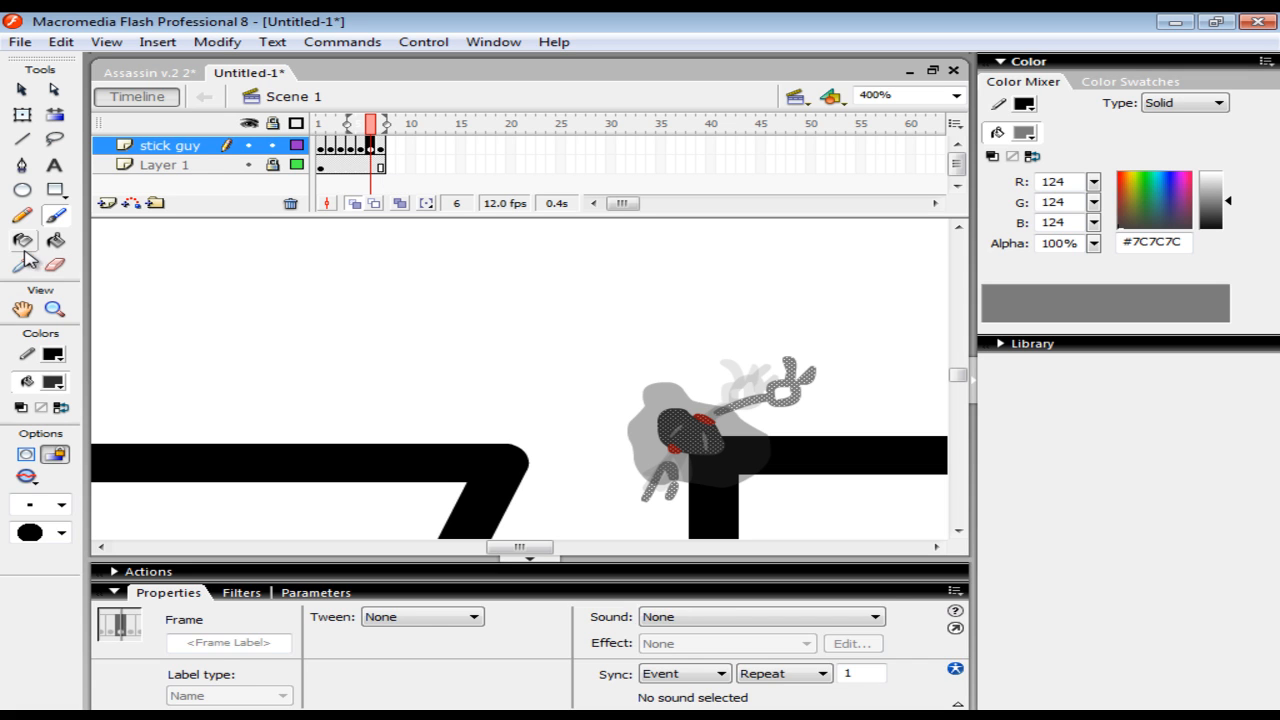
click(22, 264)
click(706, 430)
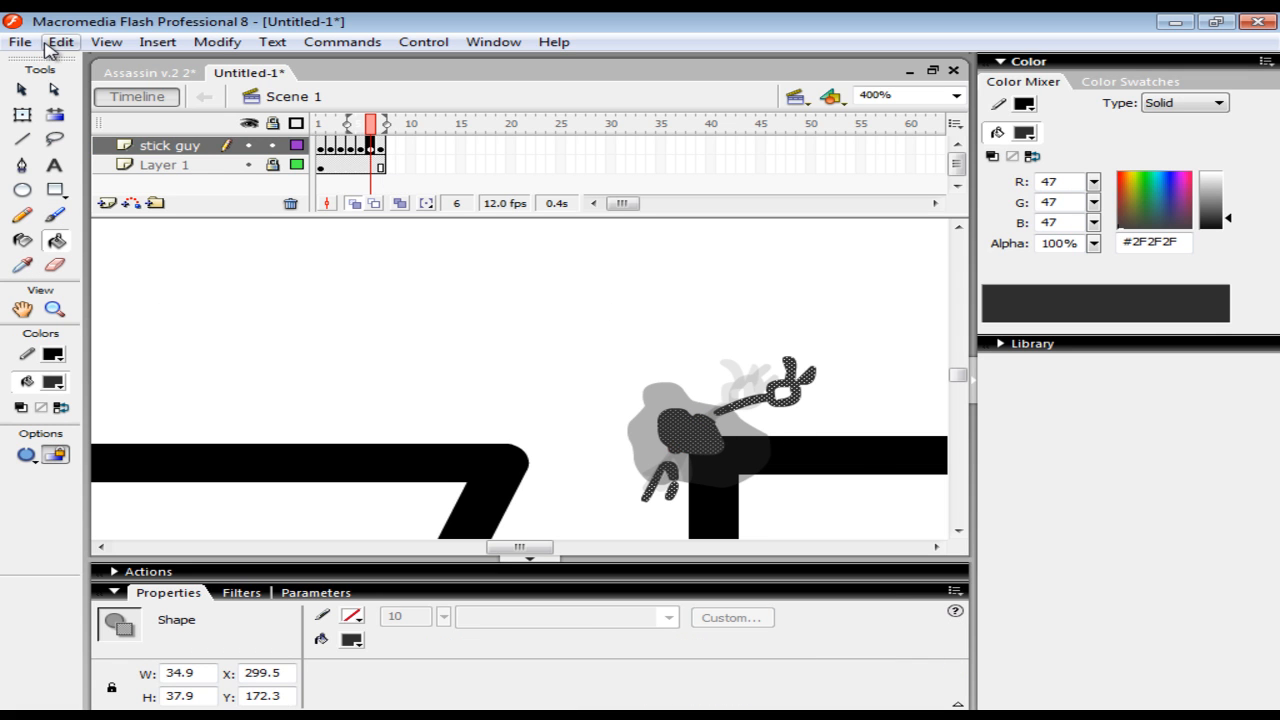
key(ctrl+z)
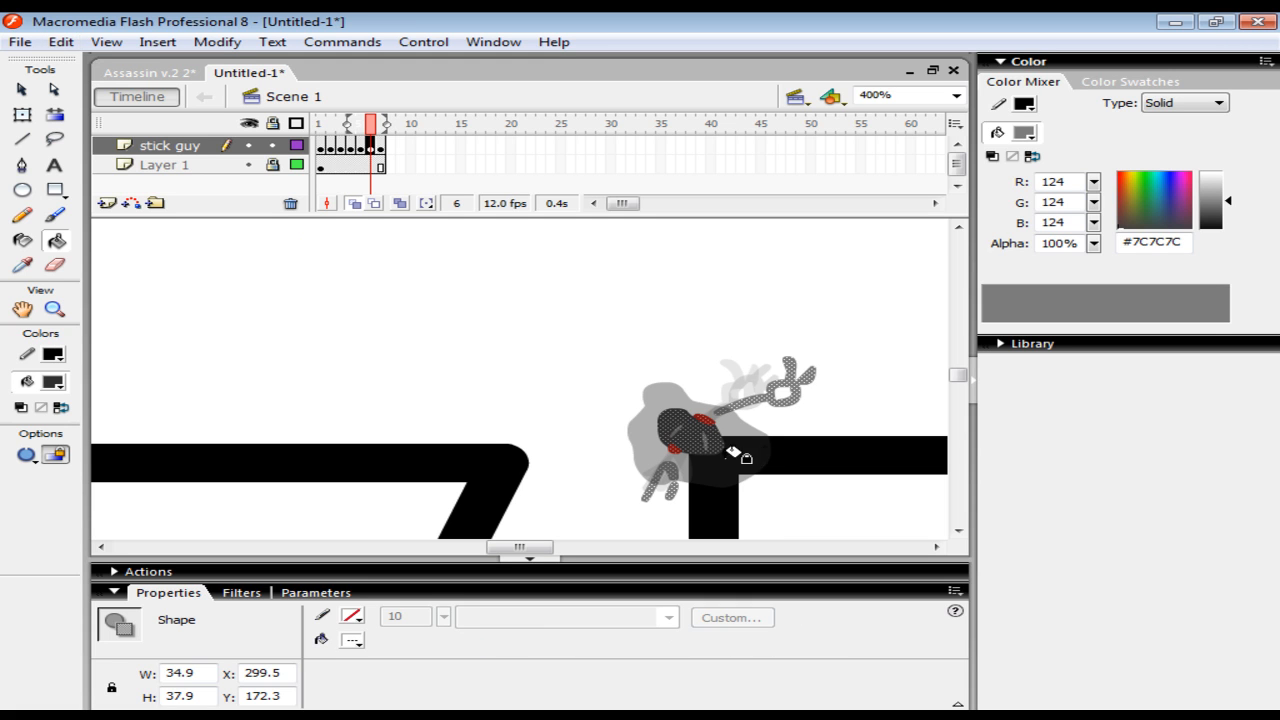
click(22, 265)
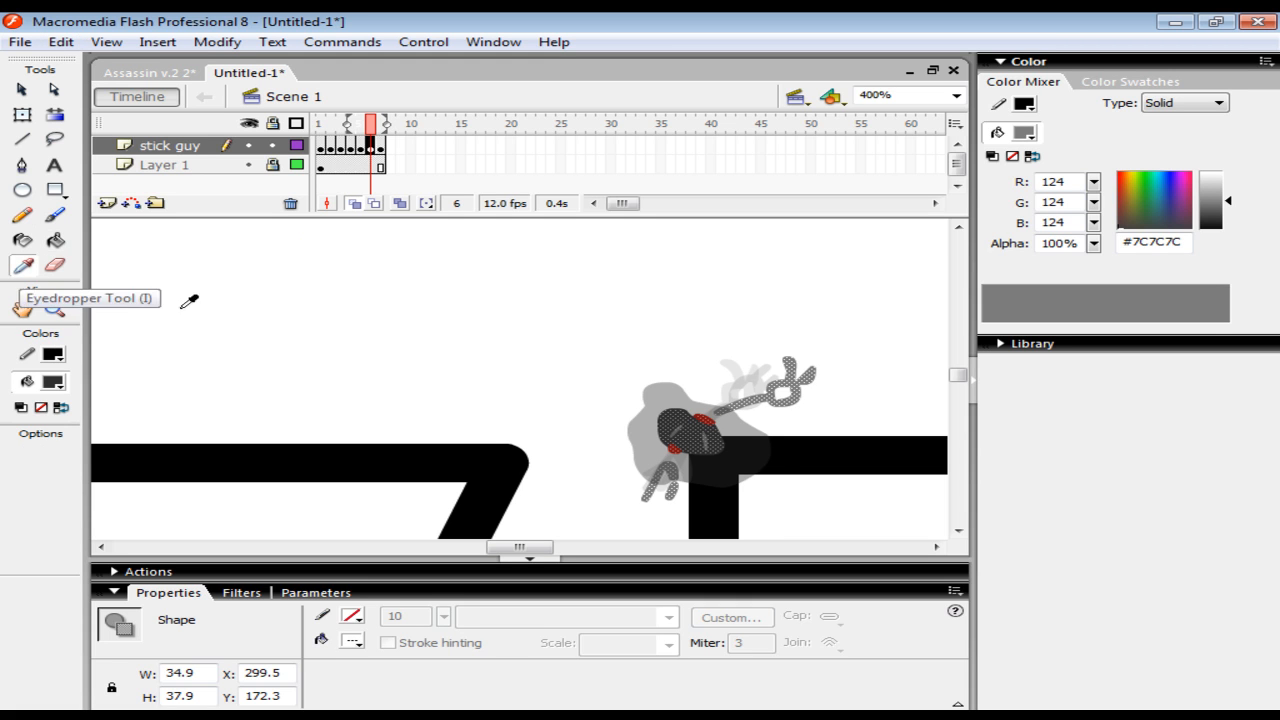
click(712, 438)
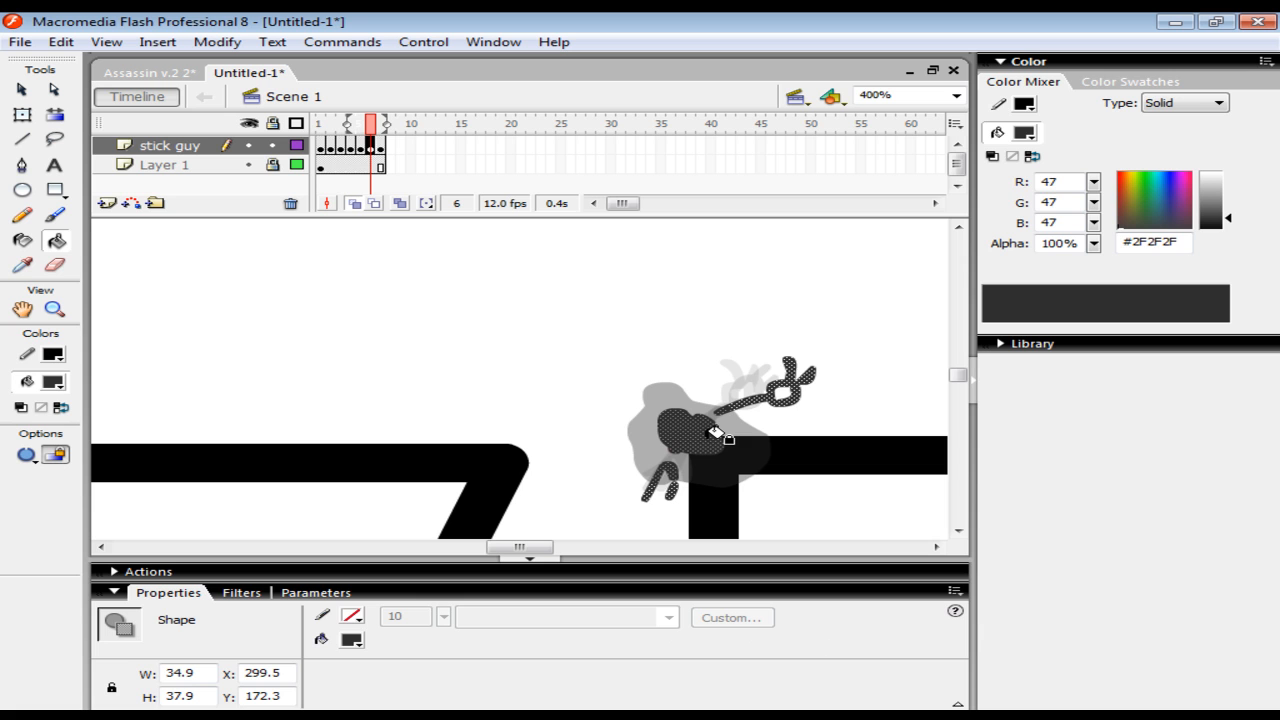
key(ctrl+z)
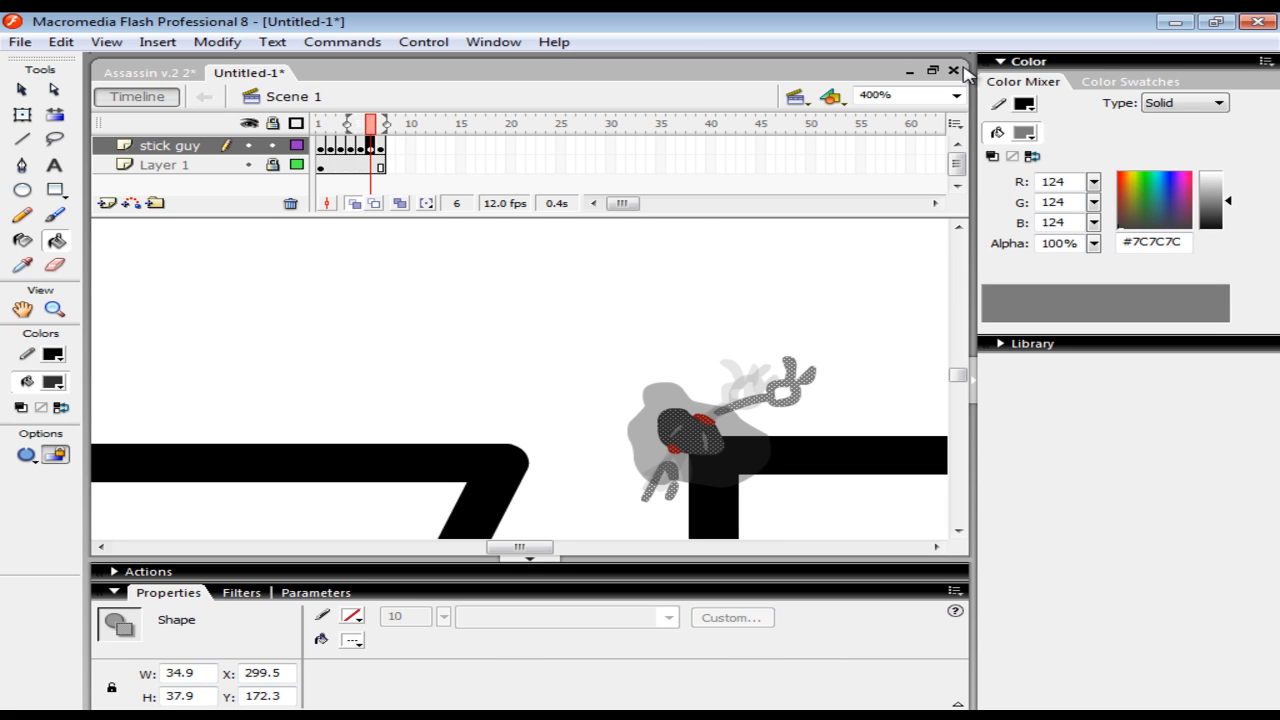
- Sample the gray #7B7B7B of the blob's highlight in frame 6 as the fill color and undo the recoloring of the artwork
click(957, 96)
click(888, 205)
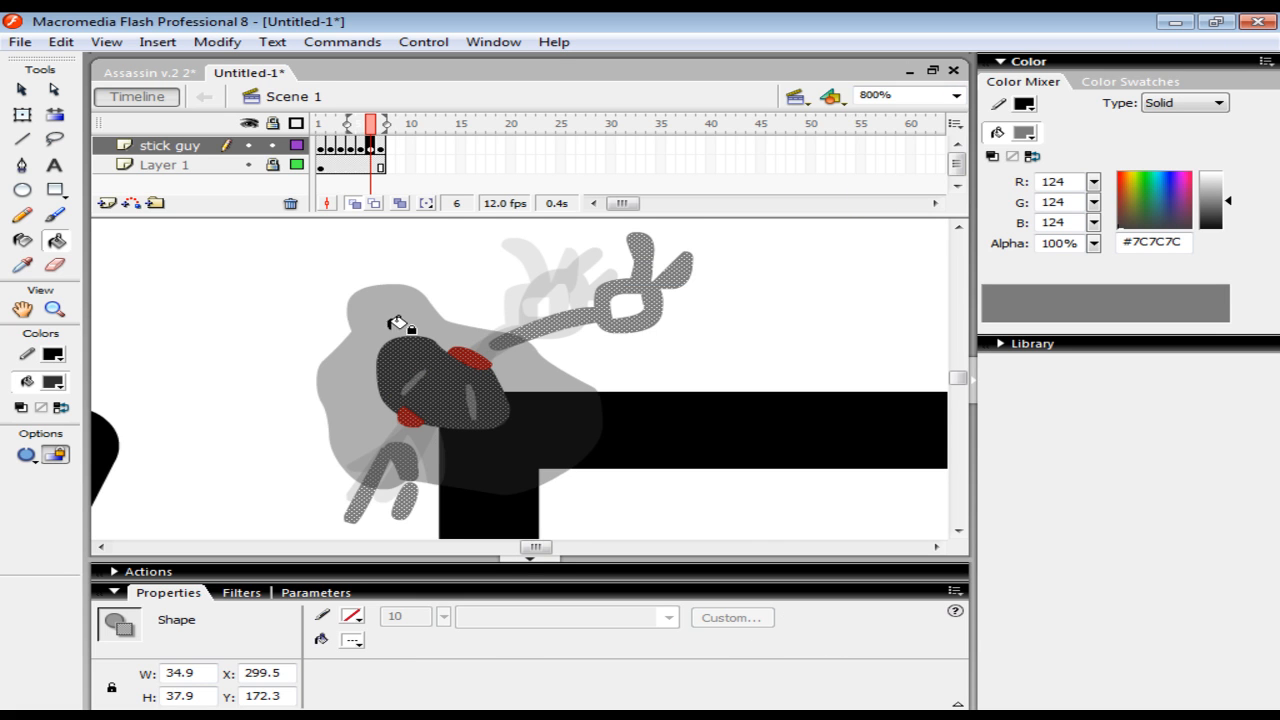
click(22, 265)
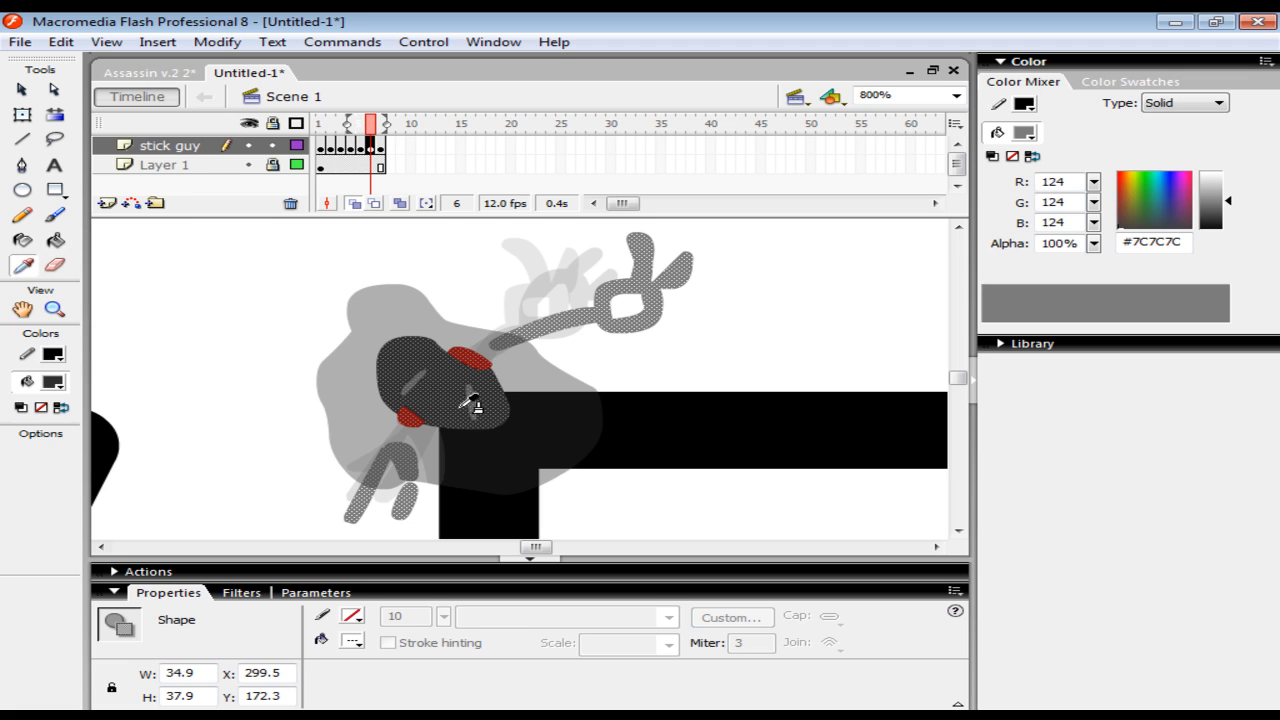
click(480, 404)
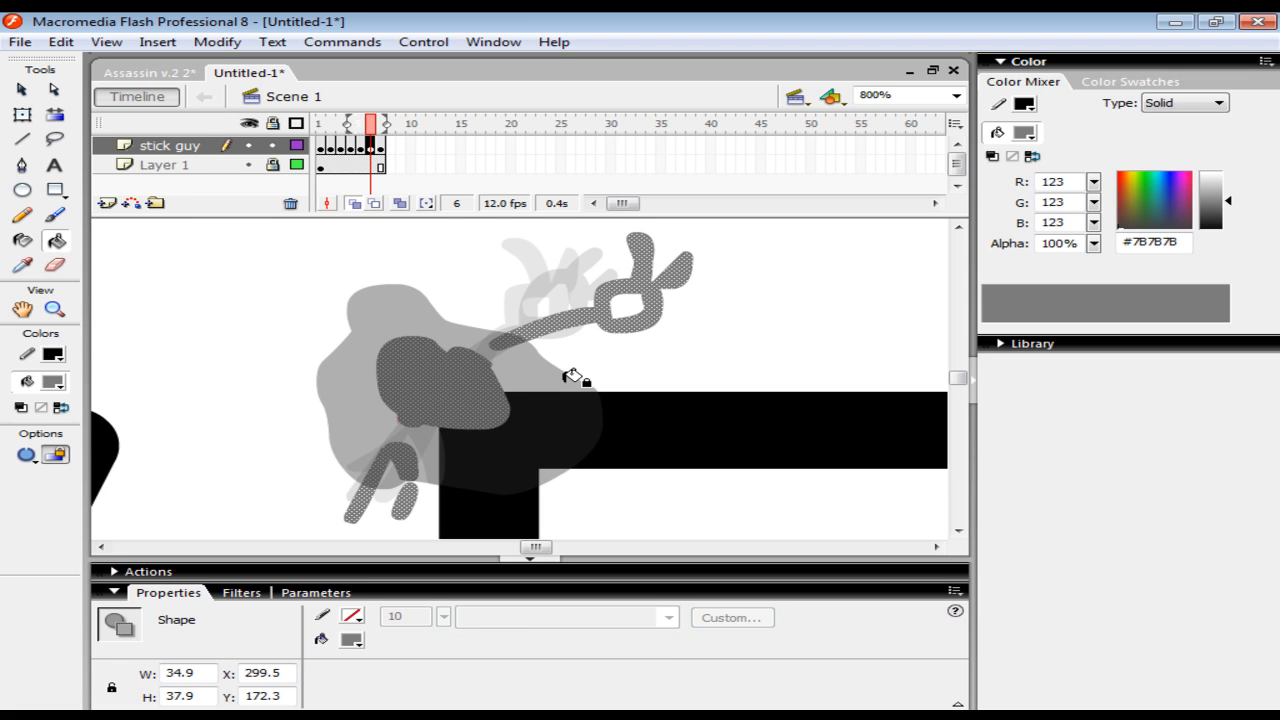
key(ctrl+z)
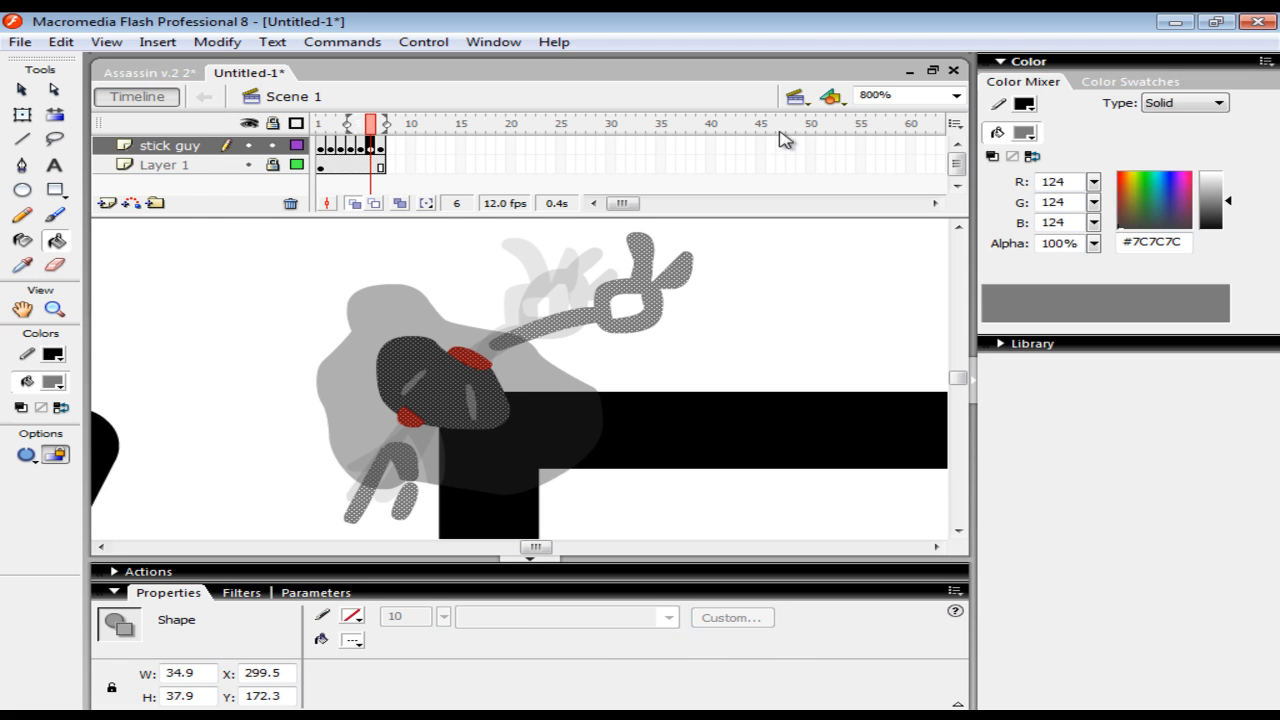
- Brush two small curved gray highlights onto the dark blob in frame 7
click(956, 95)
click(895, 196)
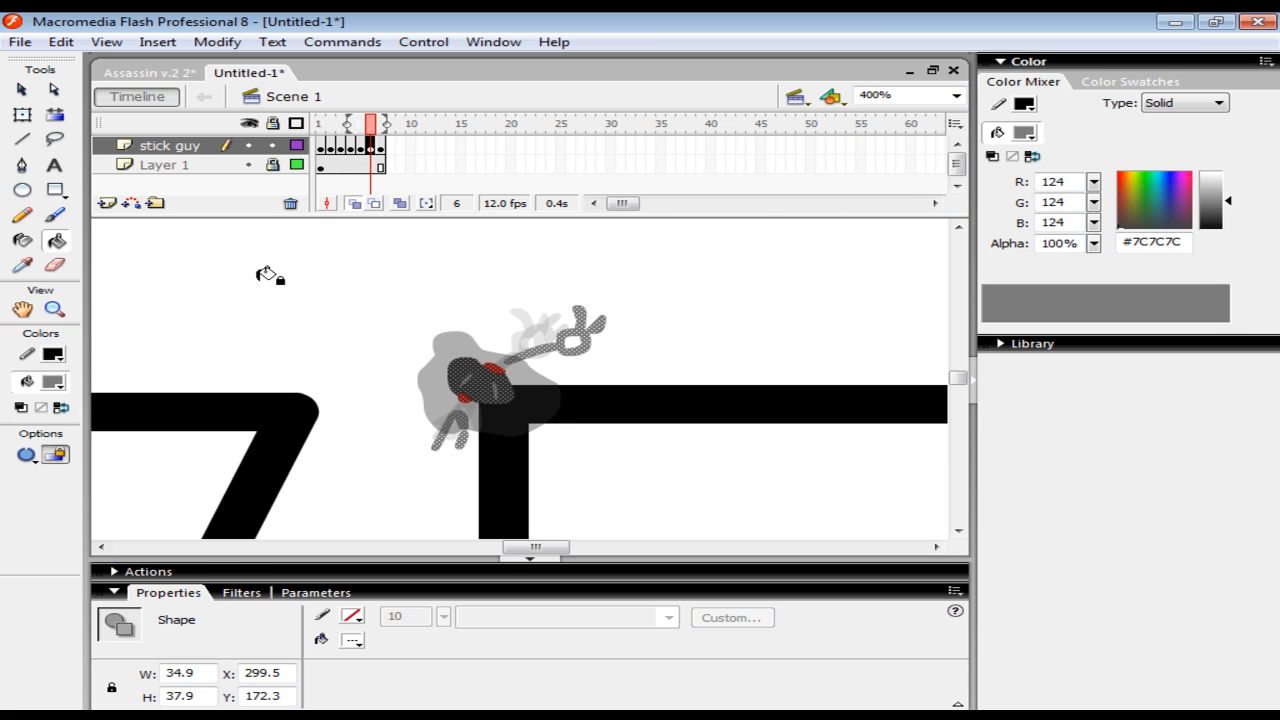
click(380, 146)
click(56, 216)
drag(446, 386, 463, 368)
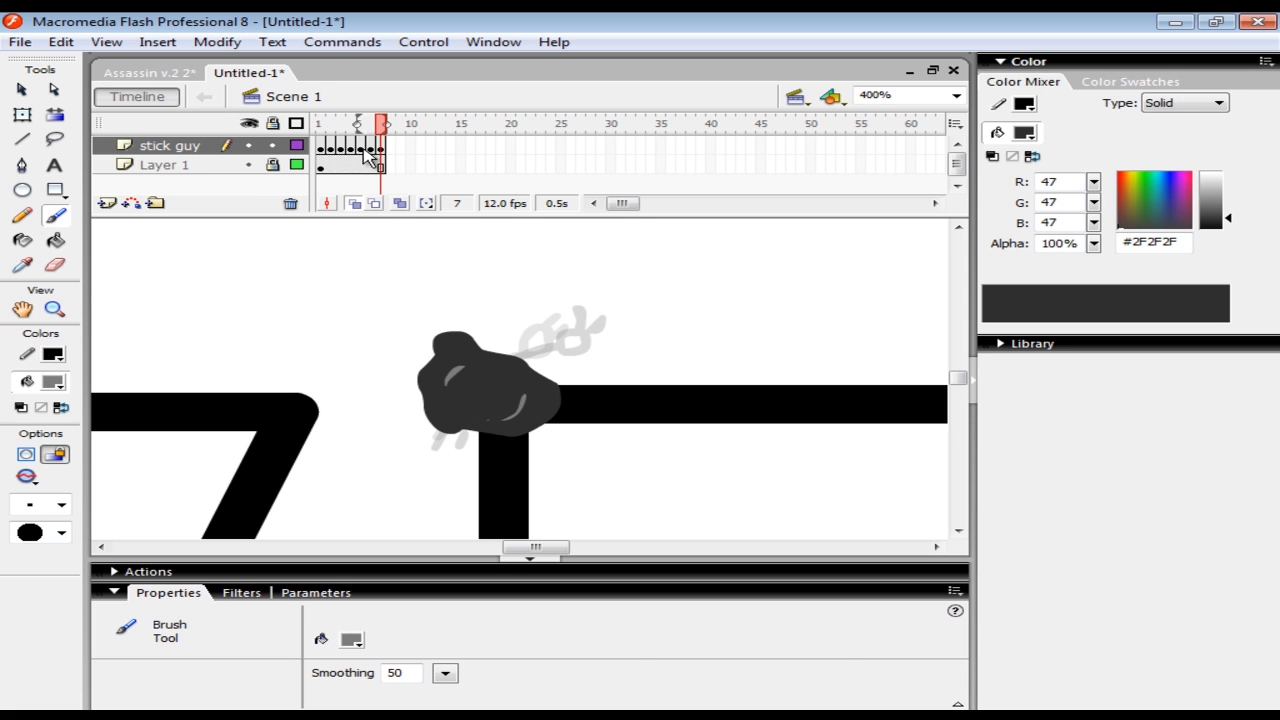
- Sample the gray #7C7C7C of the figure's head in frame 6 as the fill color and undo the artwork's recoloring
click(370, 147)
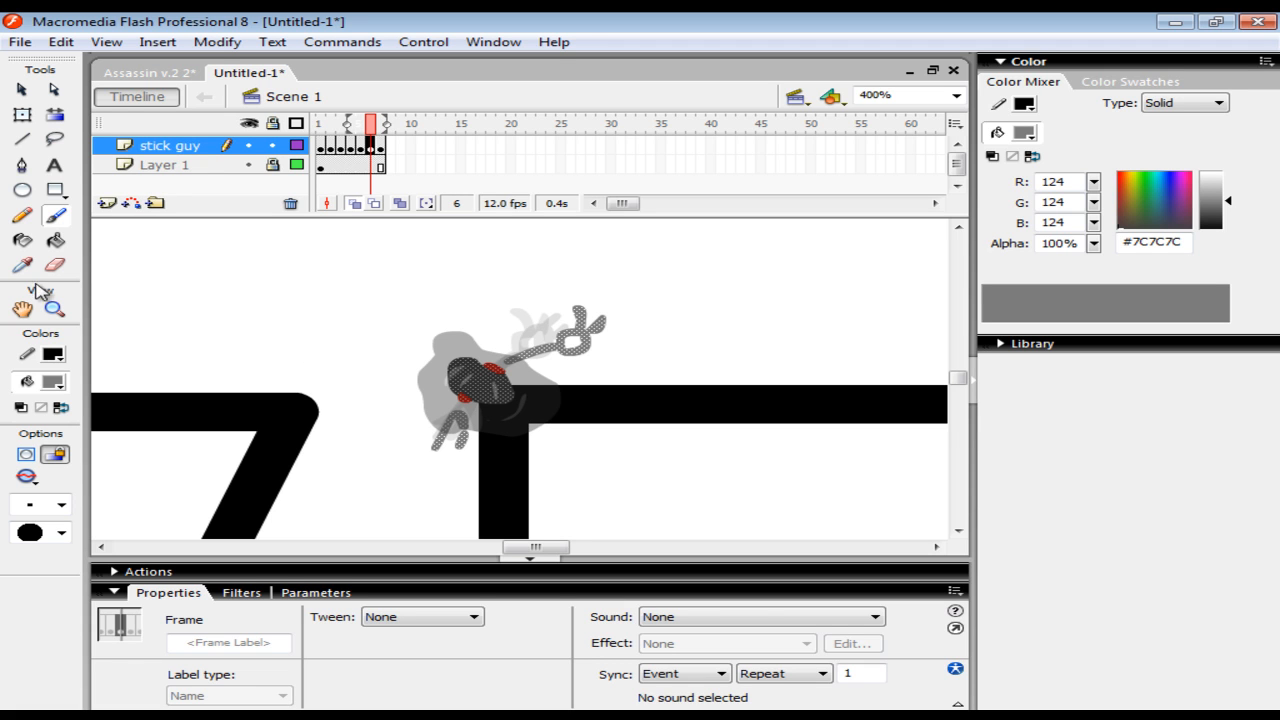
click(22, 265)
click(574, 344)
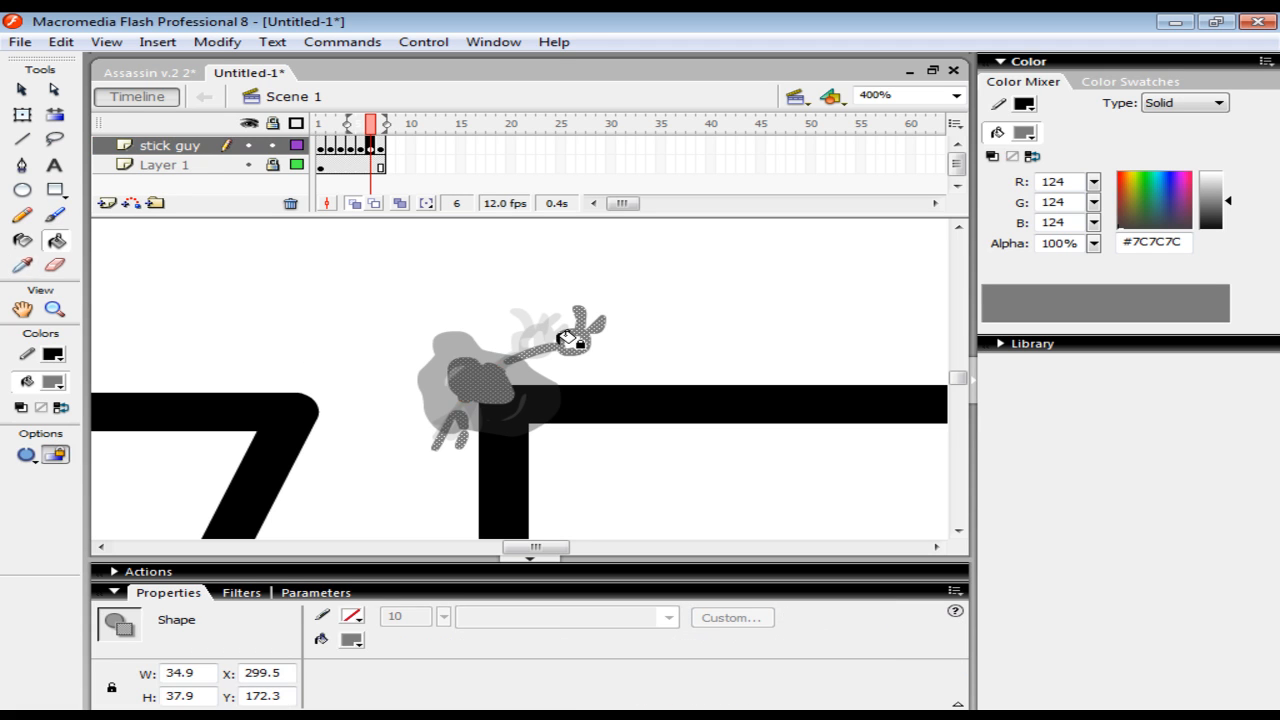
key(ctrl+z)
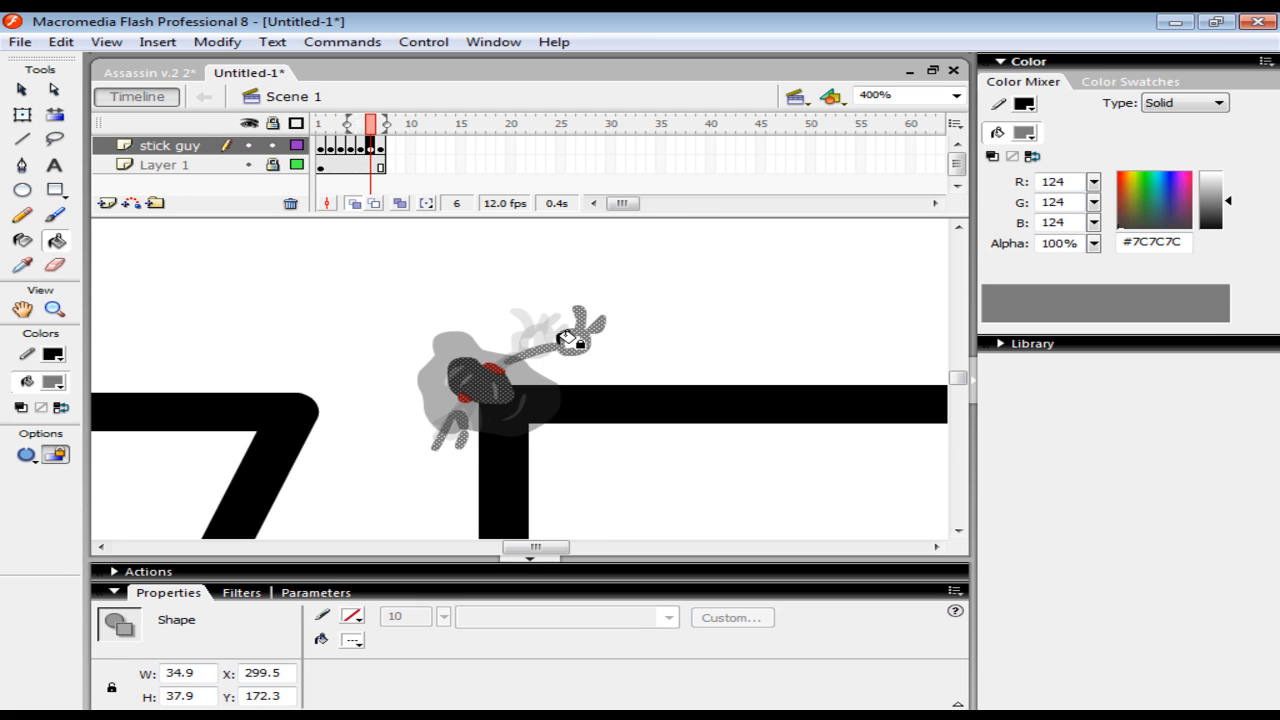
- Brush the gray upper body, head, arms and legs in frame 7 with a larger brush, flung farther outward from the blob than in frame 6
click(382, 146)
click(55, 215)
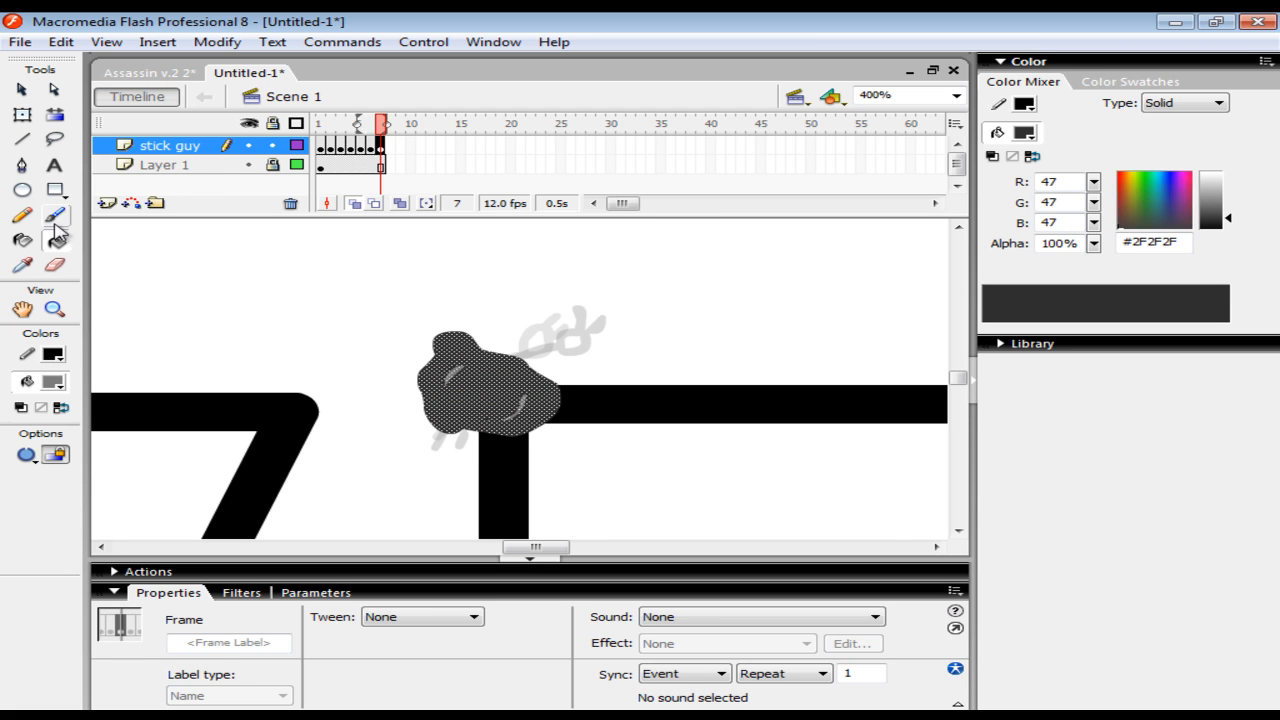
click(61, 505)
click(40, 304)
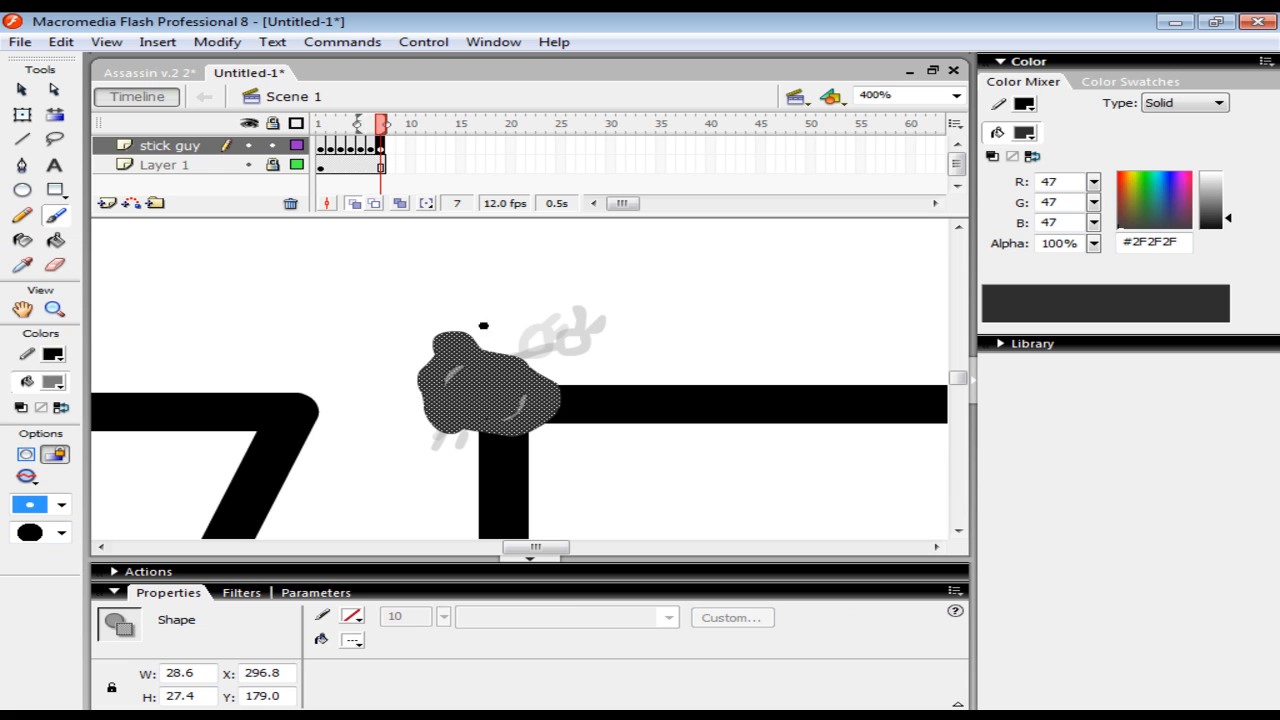
drag(556, 350, 643, 325)
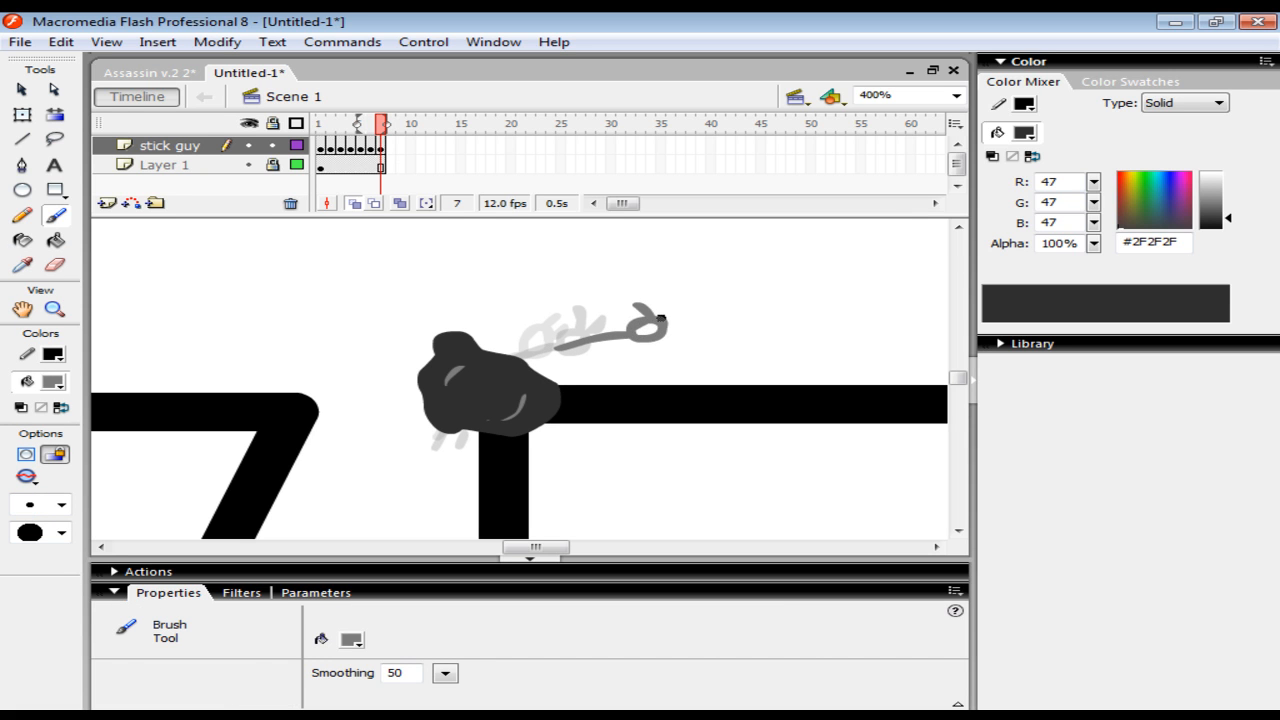
drag(413, 497, 438, 463)
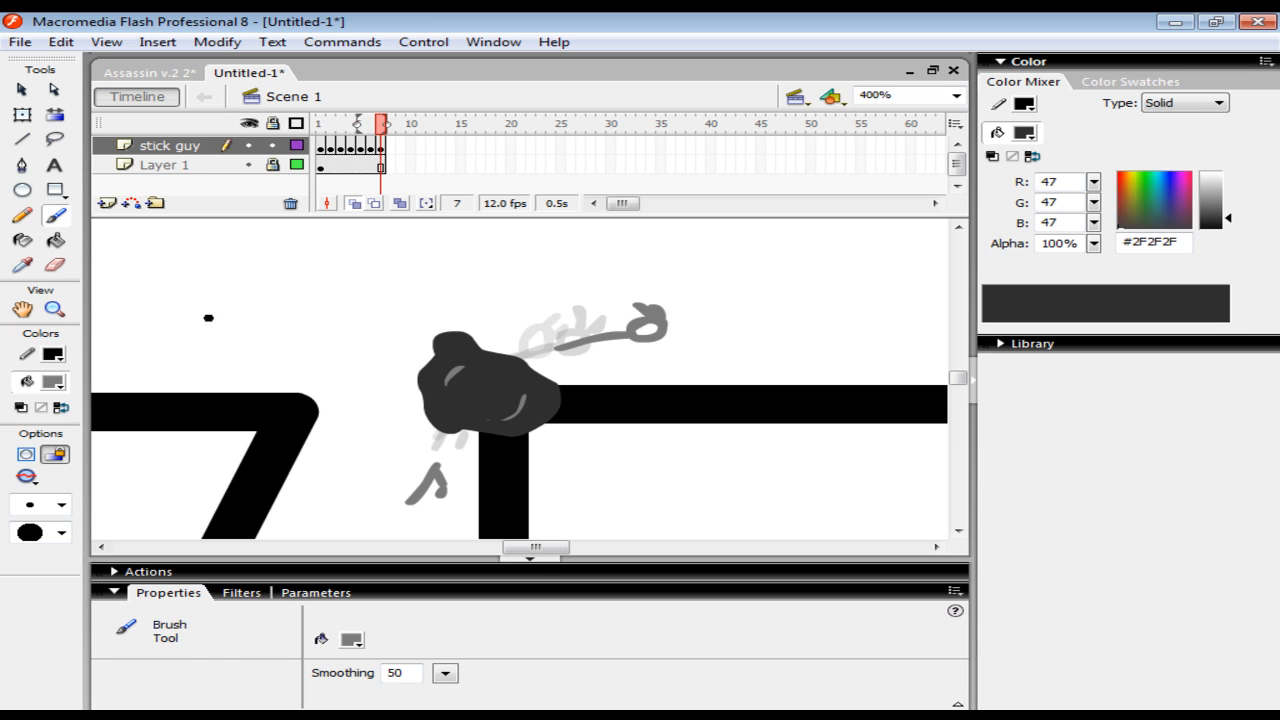
- Brush an even larger dark gray #2F2F2F blob outline around the ledge corner in a new blank keyframe at frame 8 and fill it
click(55, 240)
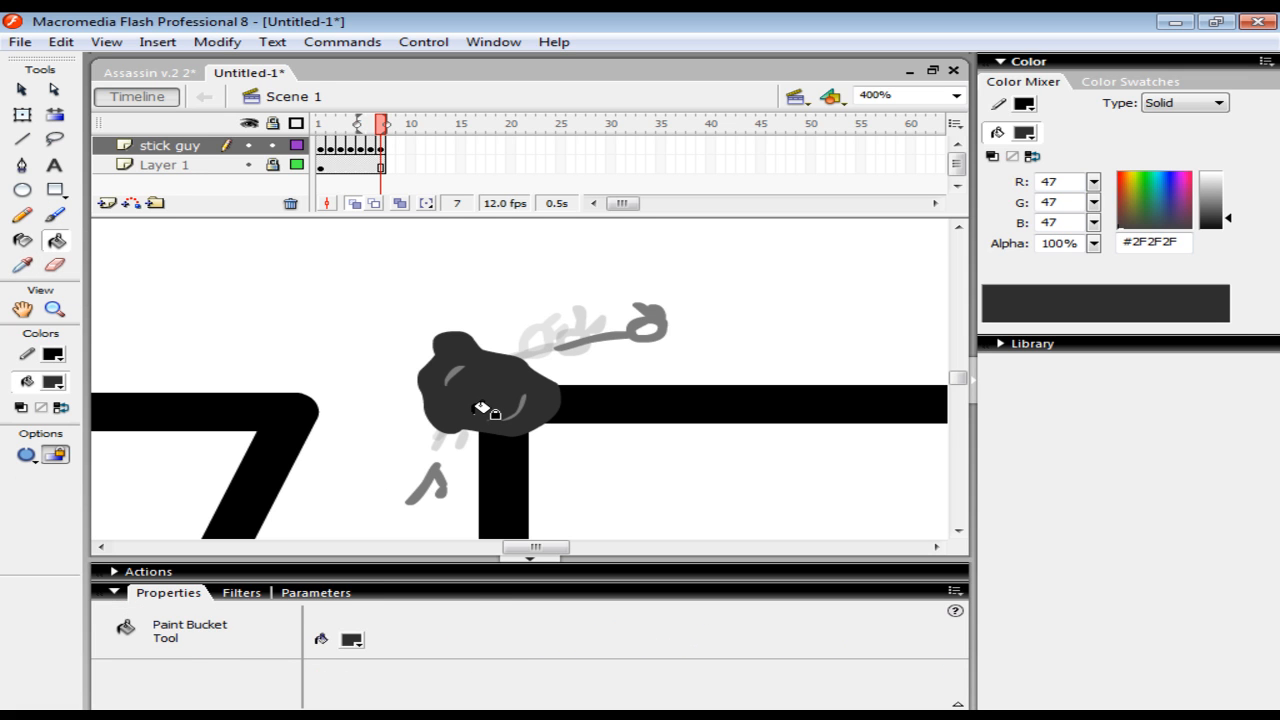
key(F7)
click(55, 215)
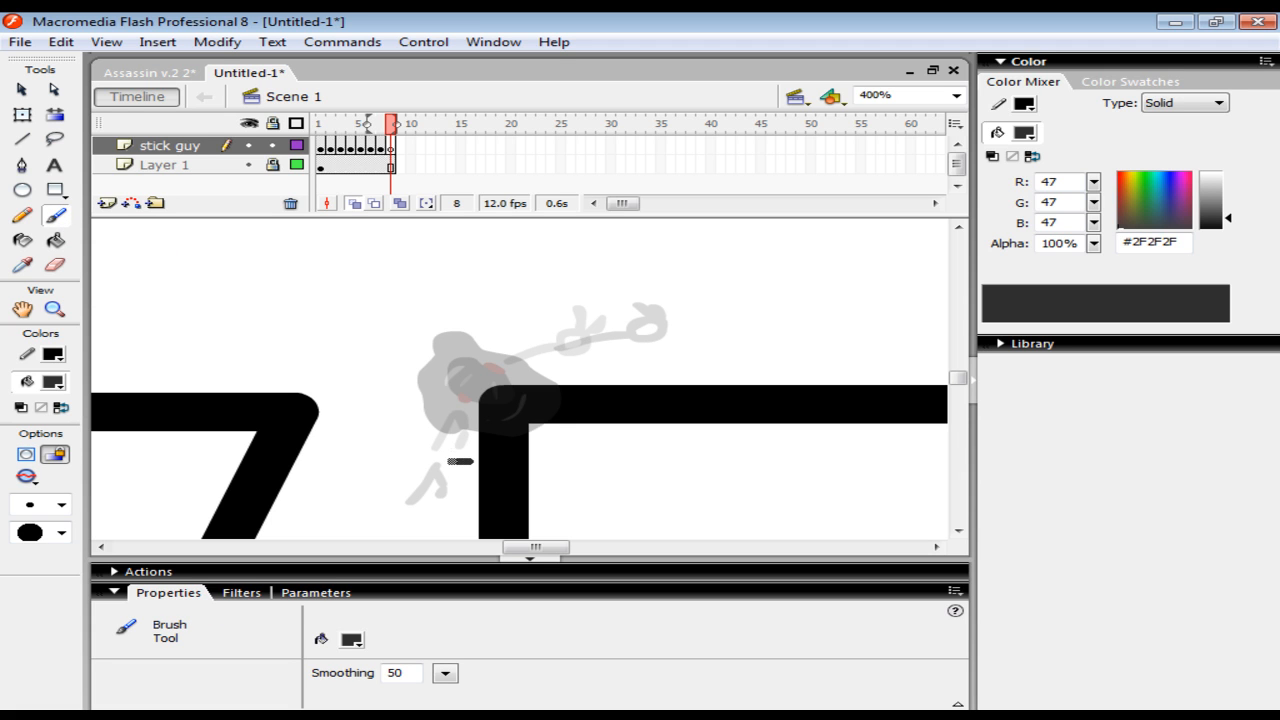
drag(463, 461, 418, 397)
mouse_move(404, 352)
mouse_down()
mouse_move(495, 340)
mouse_move(614, 379)
mouse_move(633, 454)
mouse_move(452, 460)
mouse_up()
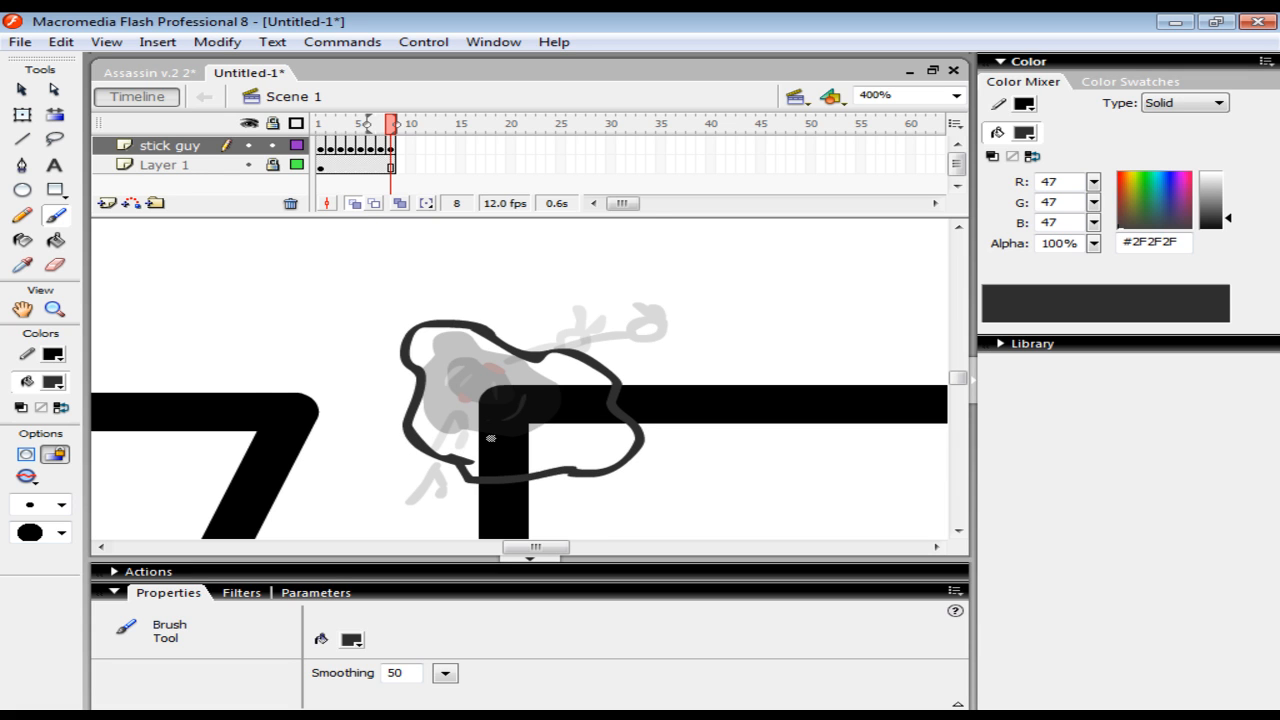
scroll(497, 426, down, 3)
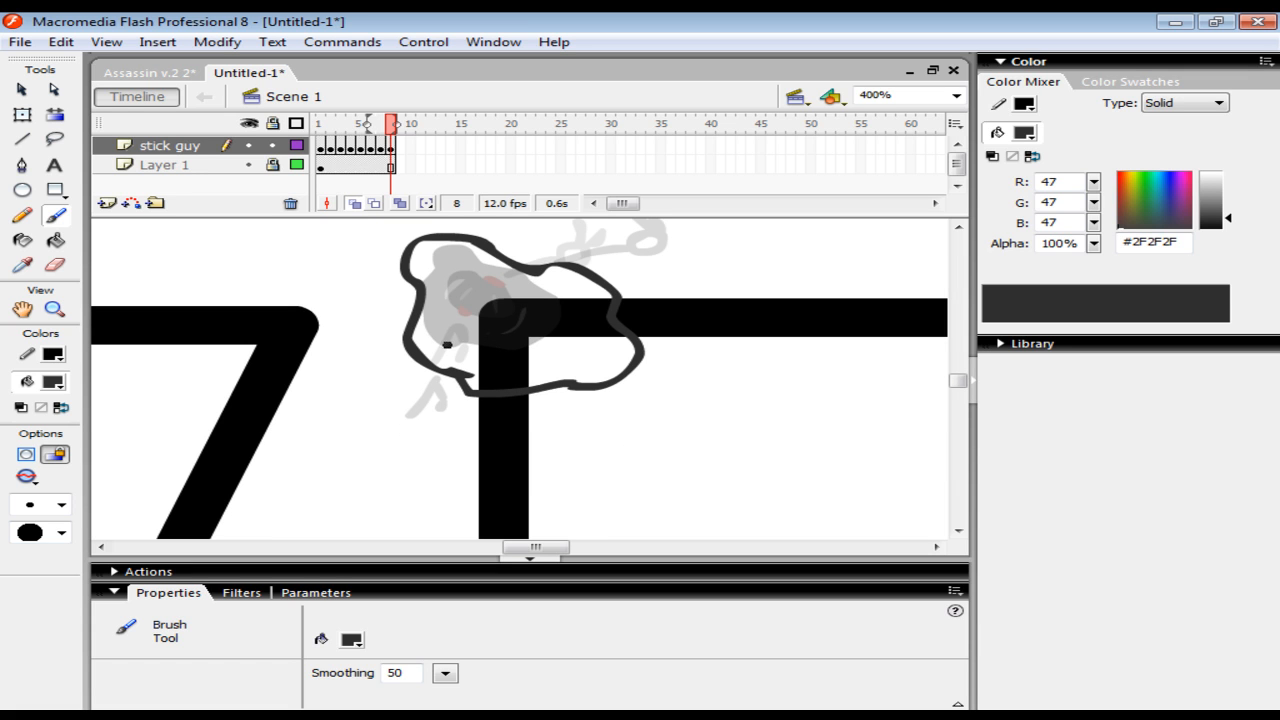
click(56, 240)
click(470, 310)
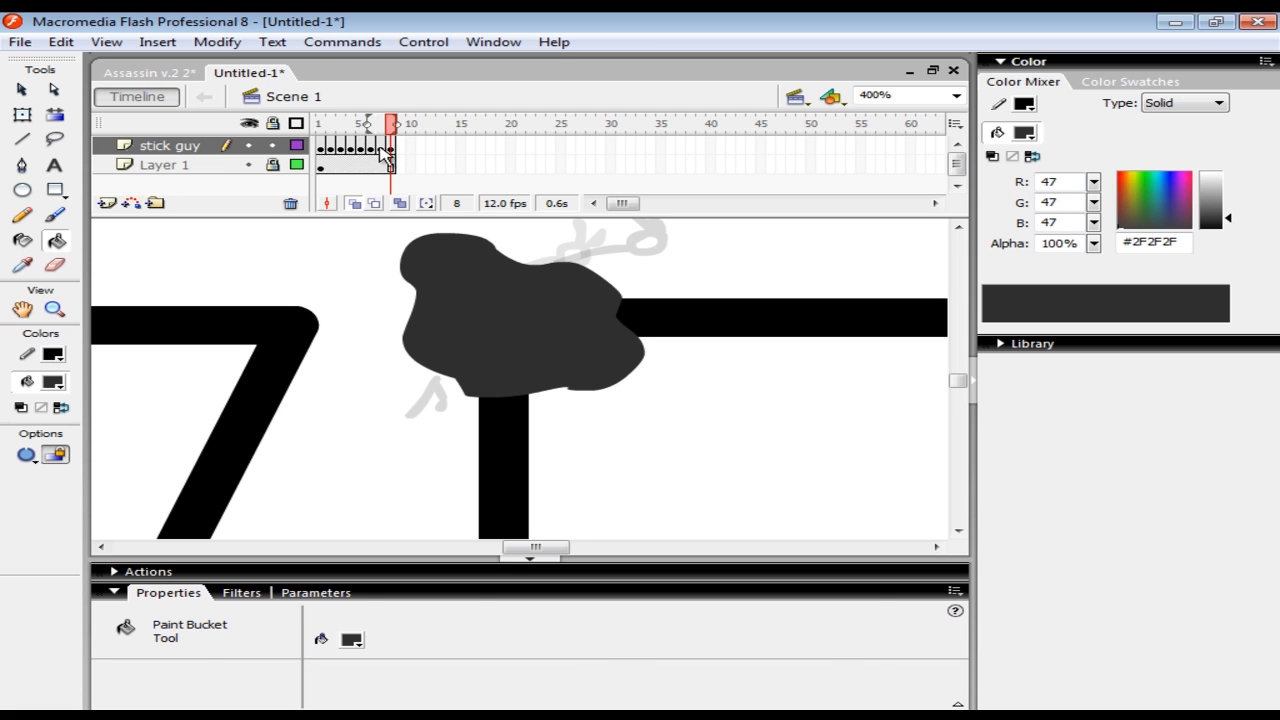
- Sample the highlight gray #7B7B7B from the blob in frame 7 as the fill color and undo the artwork's recoloring
click(381, 148)
click(22, 265)
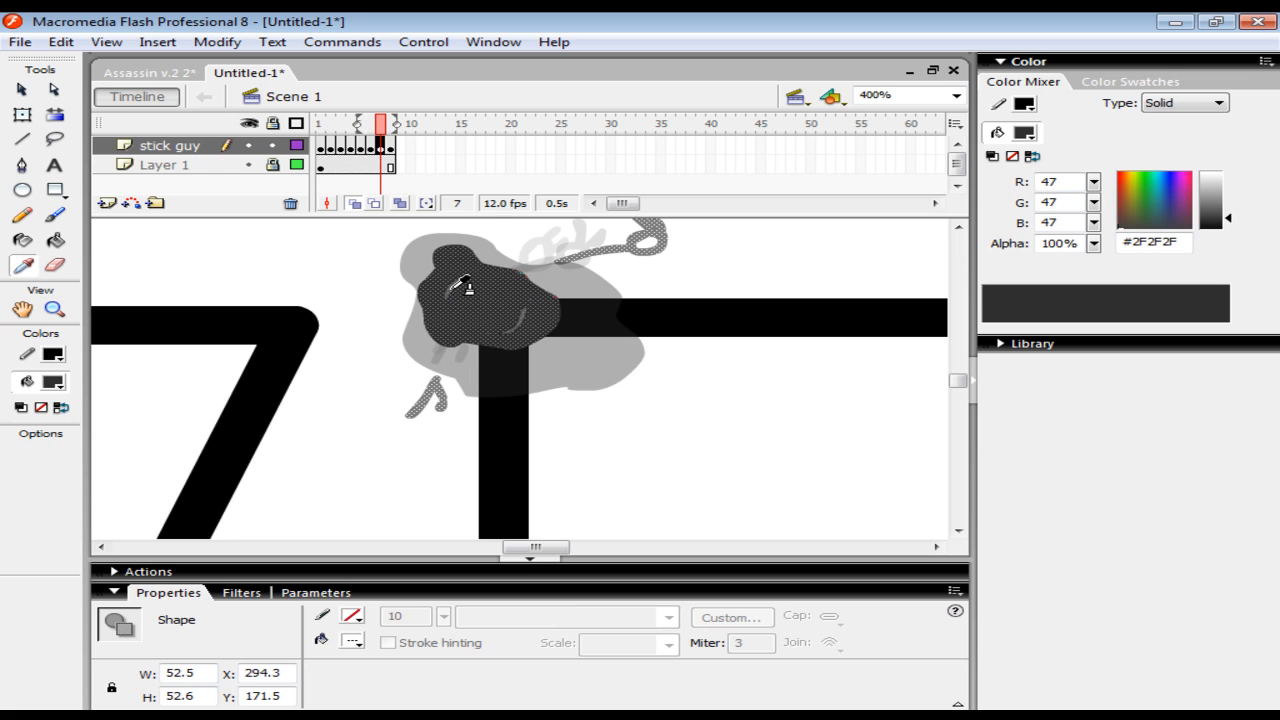
click(456, 290)
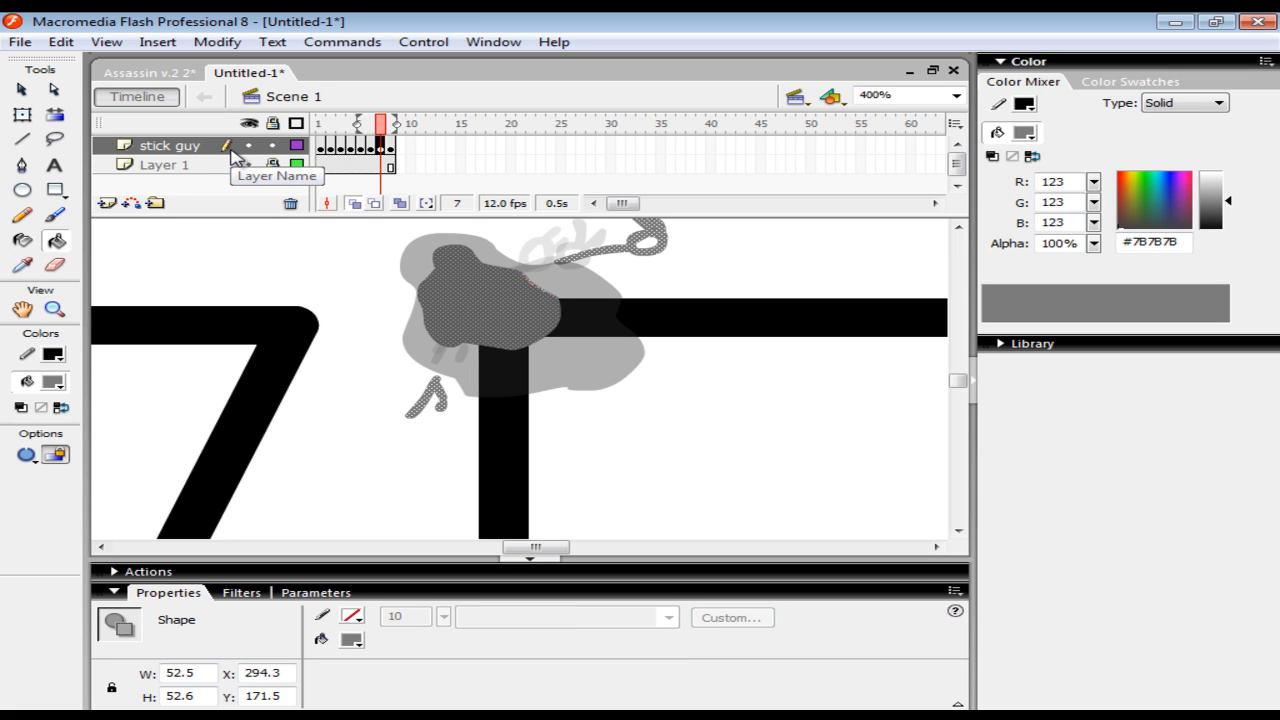
key(ctrl+z)
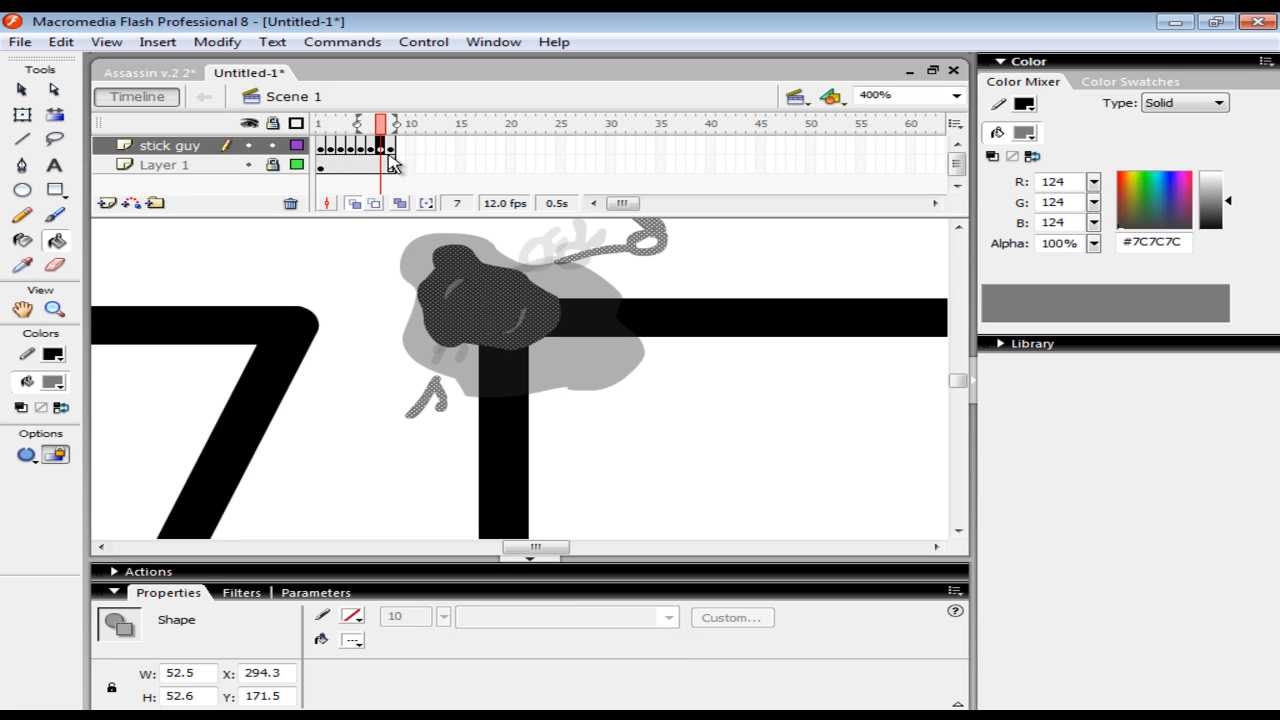
- Brush two curved gray highlights onto the blob in frame 8 with a smaller brush
click(391, 147)
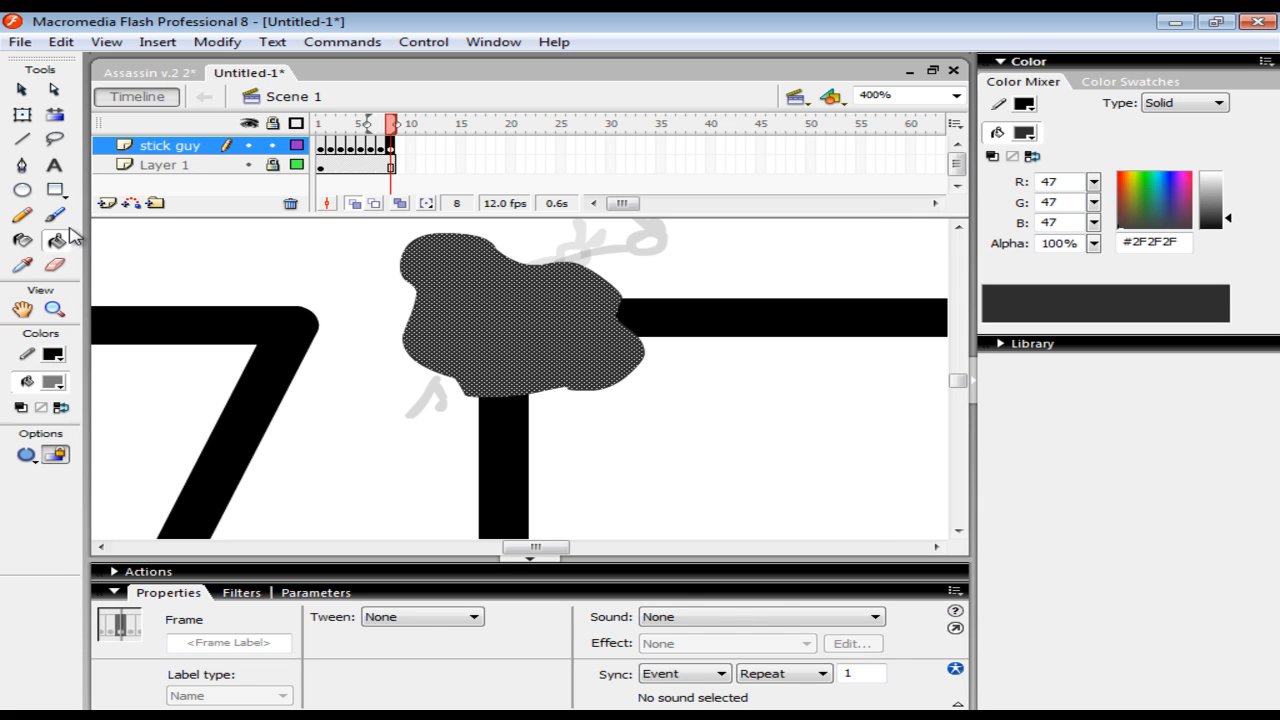
click(55, 214)
click(62, 505)
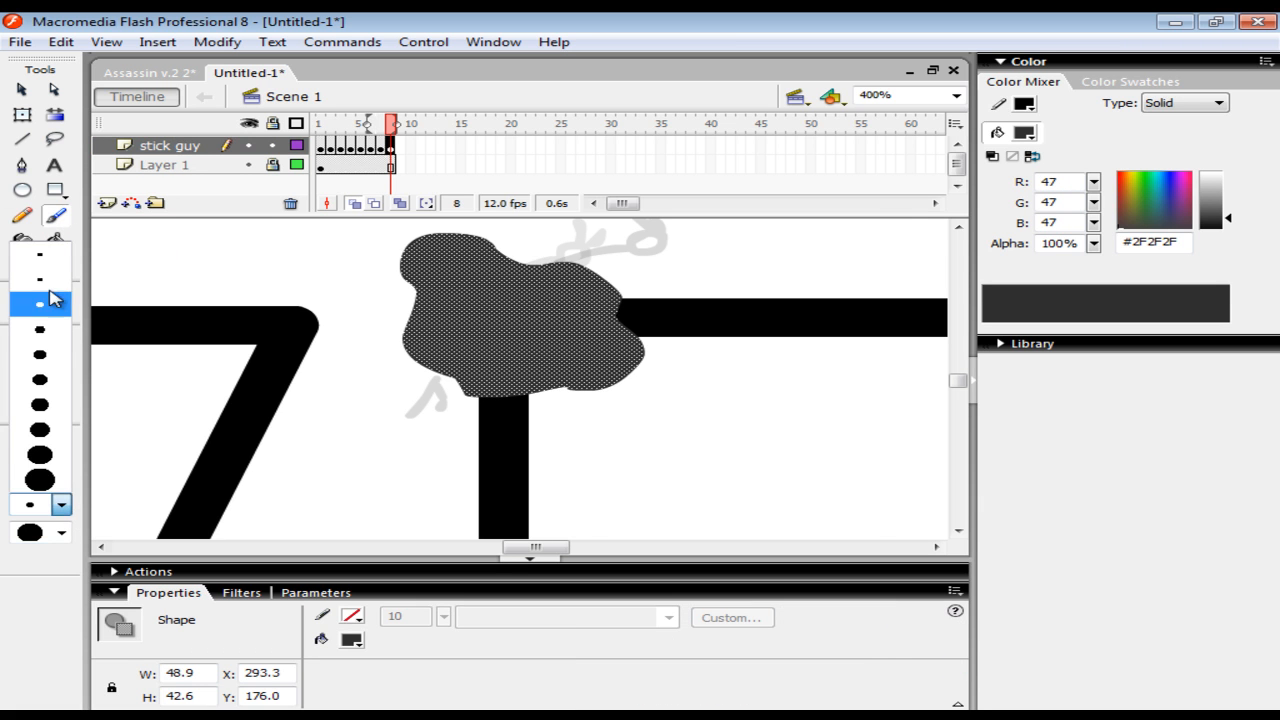
click(40, 279)
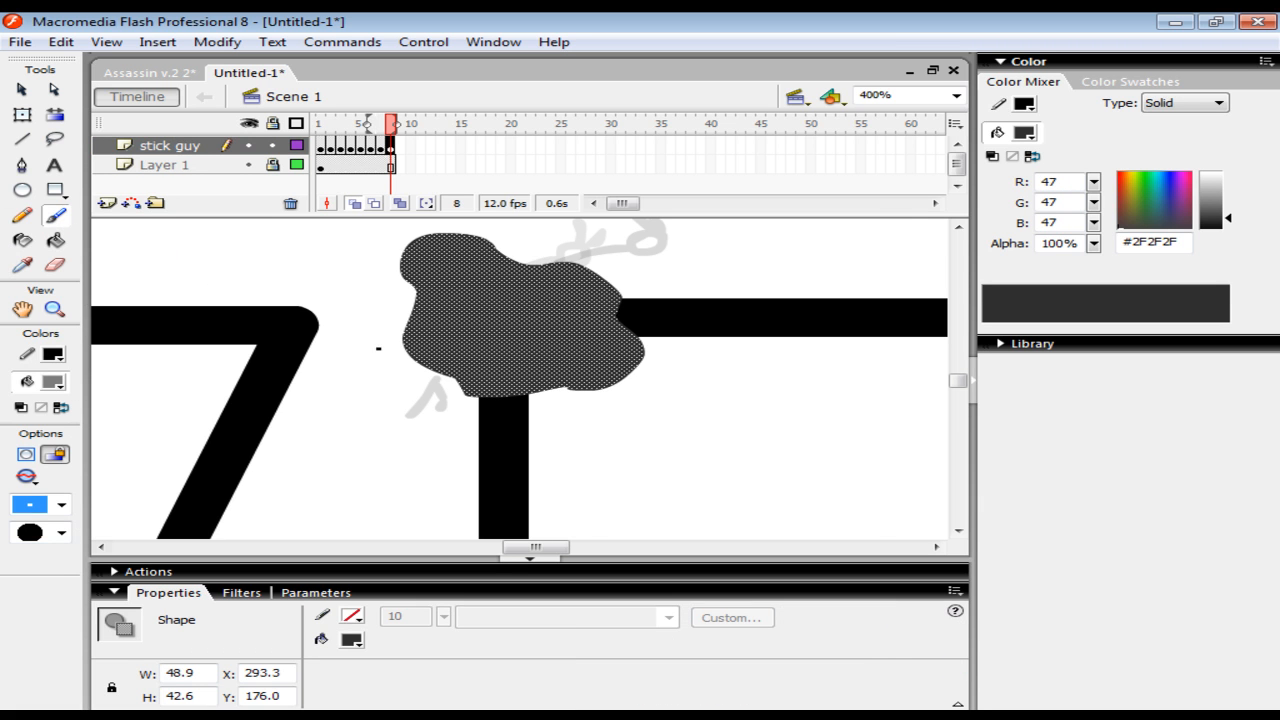
drag(443, 316, 446, 272)
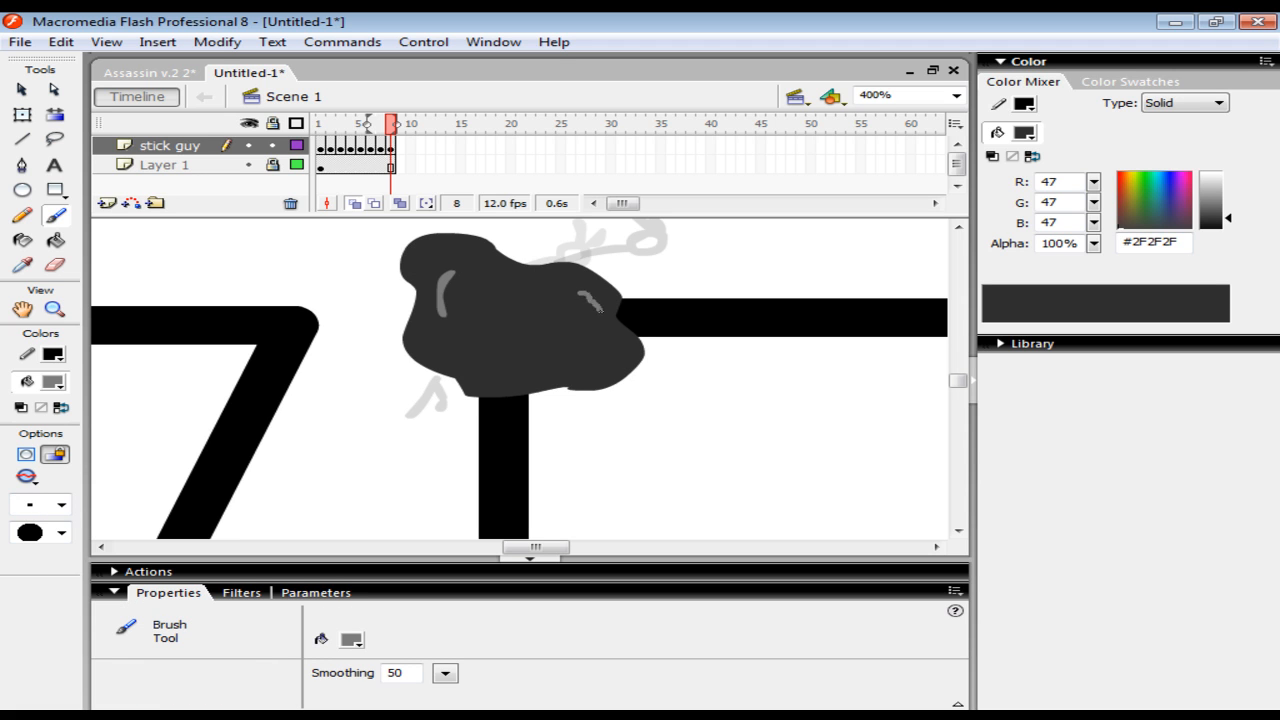
- Brush two small gray highlights near the lower edge and middle of the blob in frame 8 with the smallest brush size
click(62, 505)
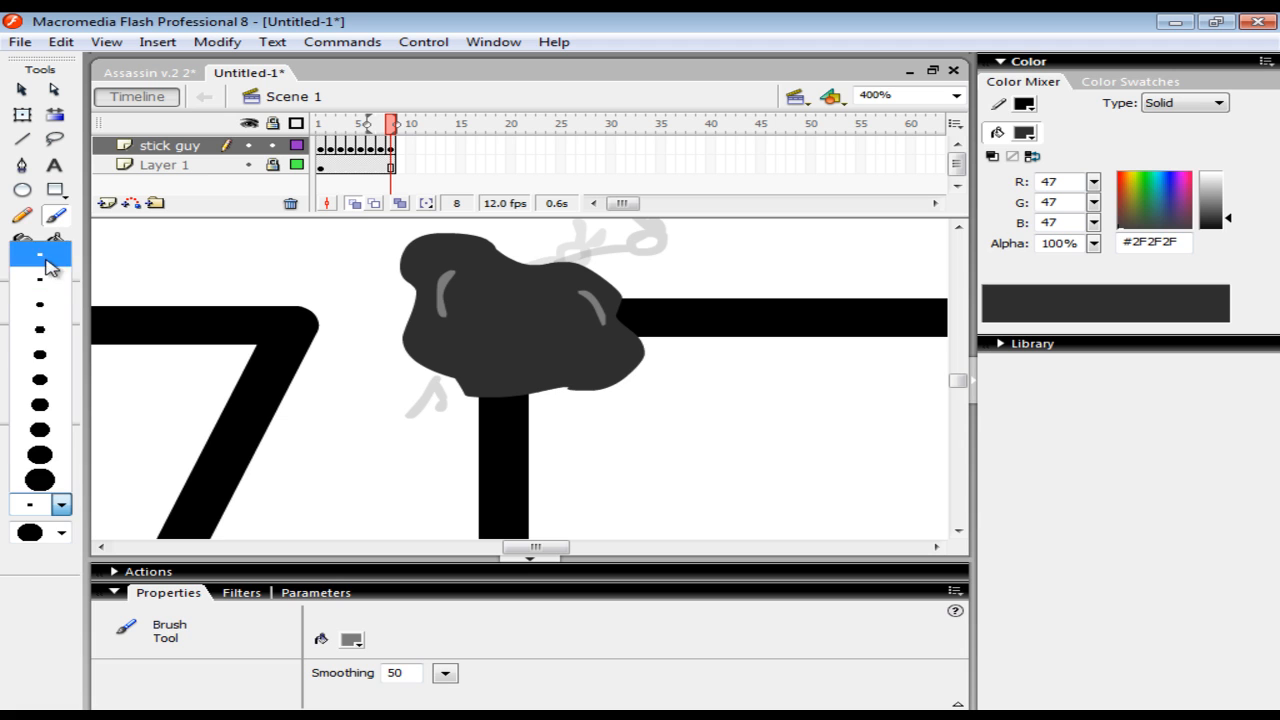
click(45, 255)
drag(456, 355, 488, 369)
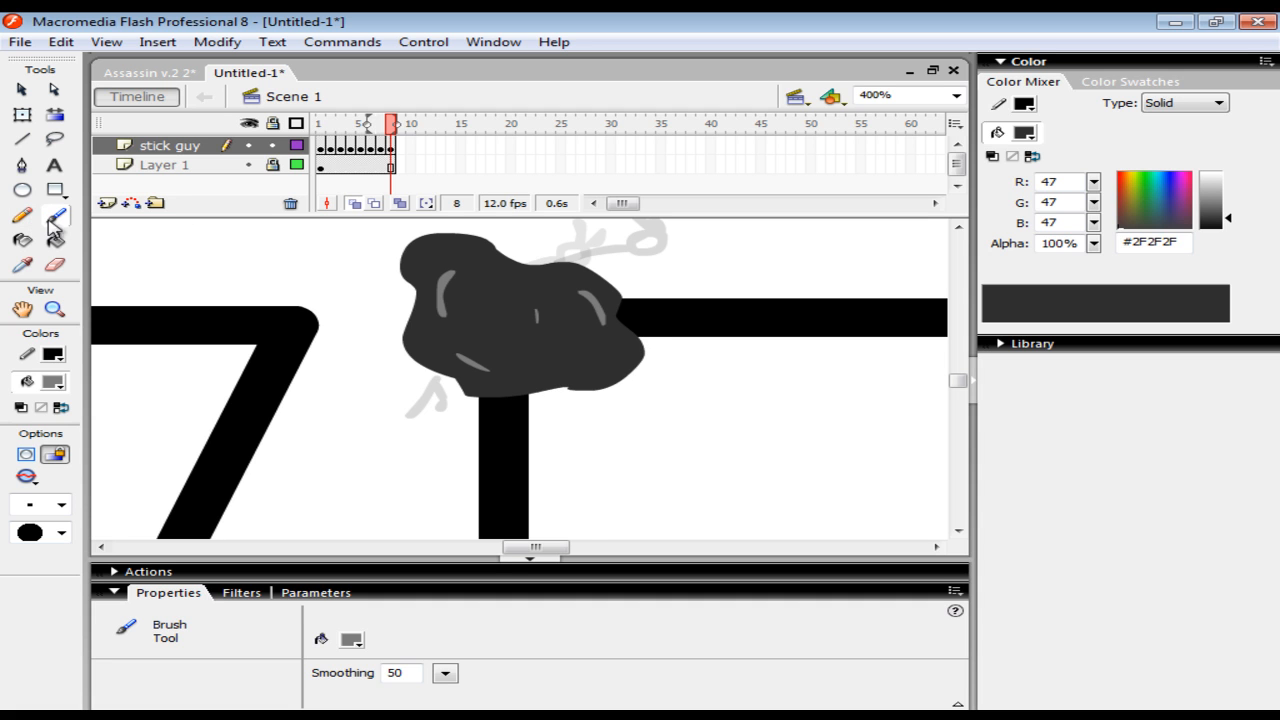
- Sample the limb gray #7C7C7C from the stick figure in frame 7 as the fill color and undo the artwork's recoloring
click(380, 147)
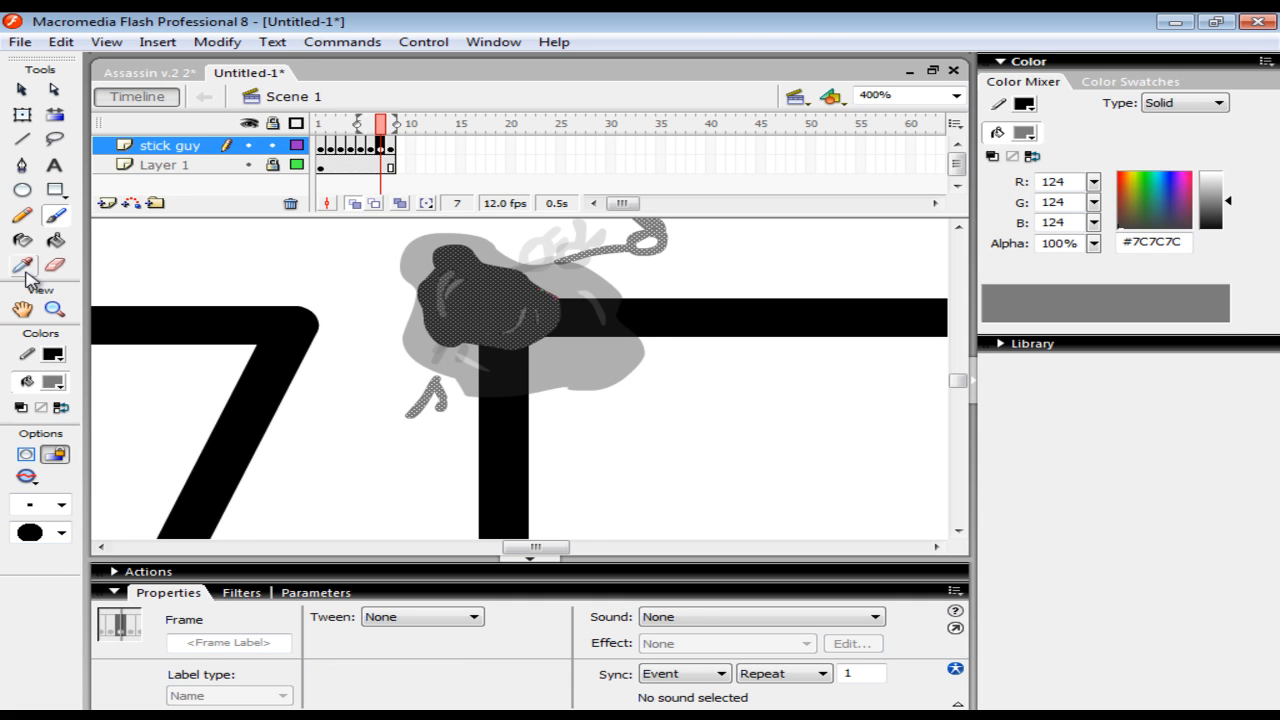
click(22, 265)
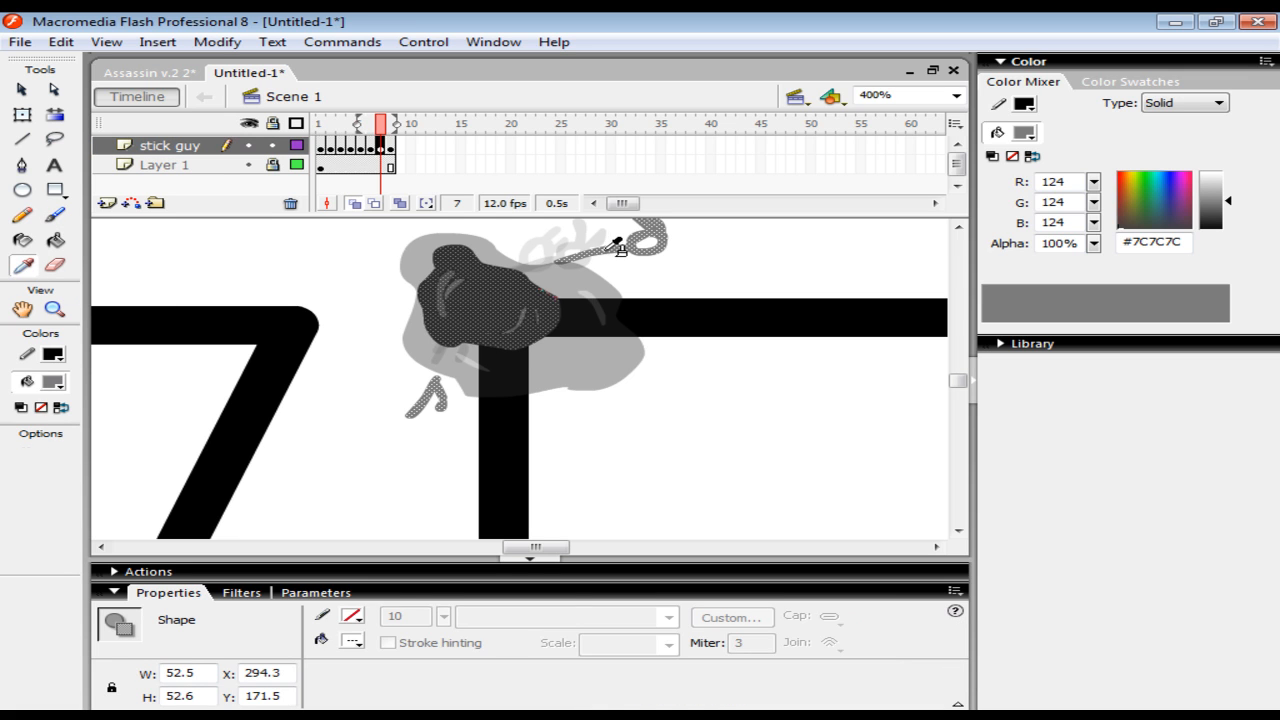
click(615, 245)
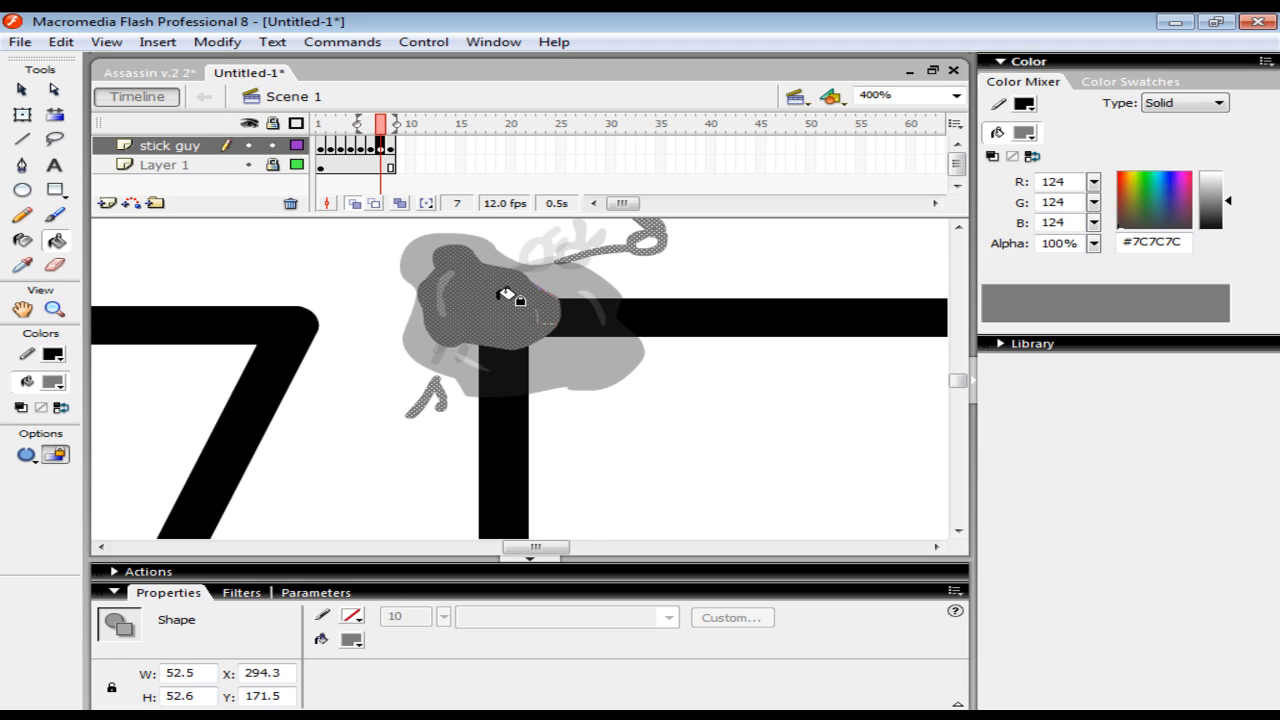
click(506, 294)
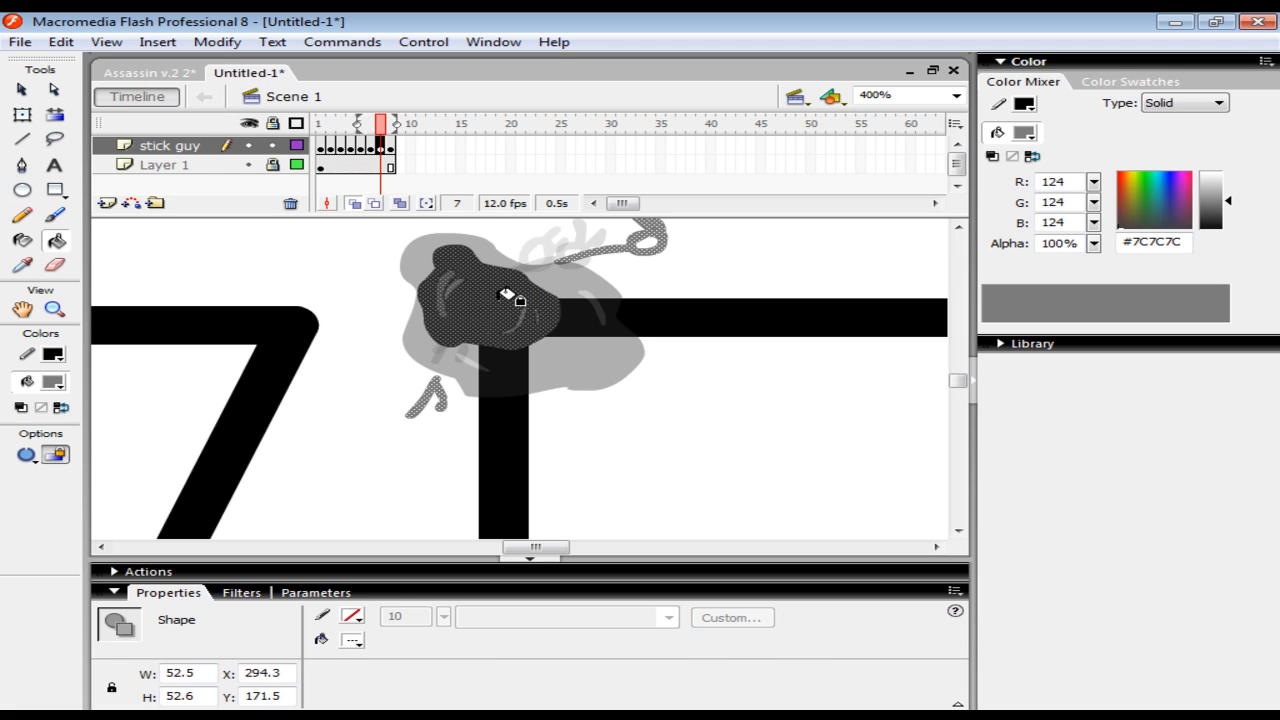
- Brush the gray upper body, head, arms and legs in frame 8 with a larger brush, flung farther outward than in frame 7
click(390, 147)
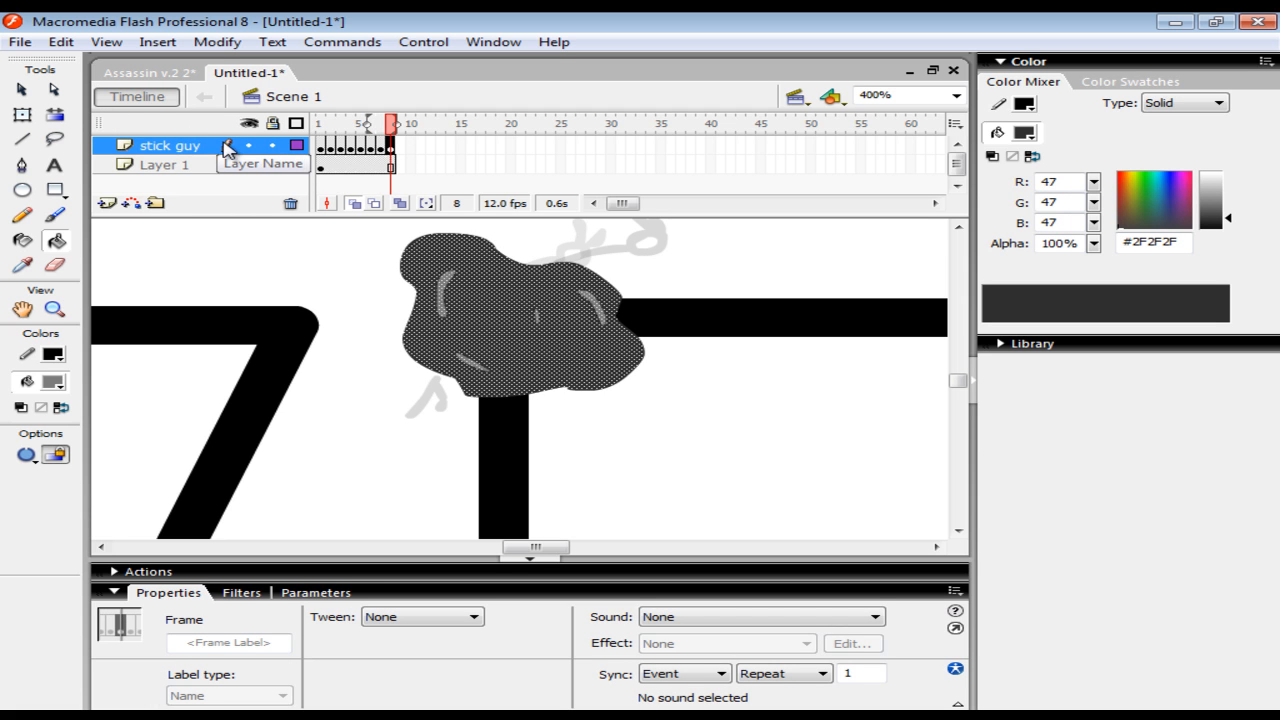
click(55, 214)
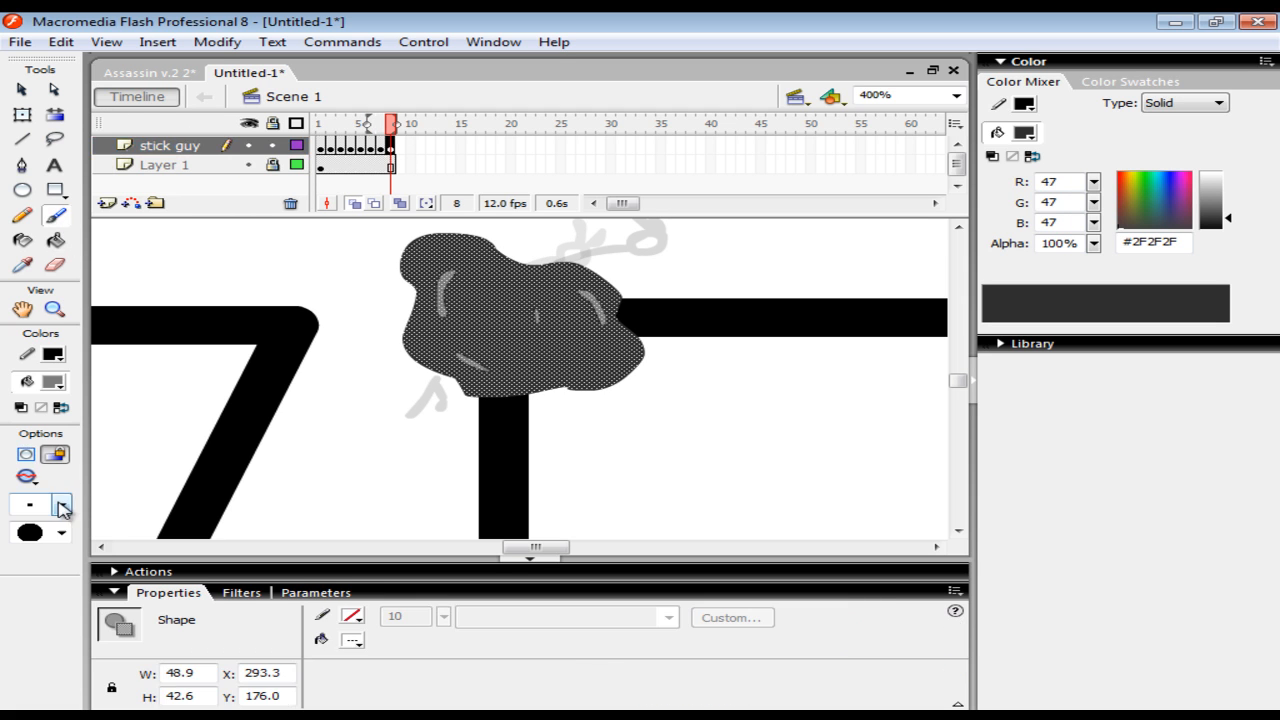
click(61, 505)
click(40, 329)
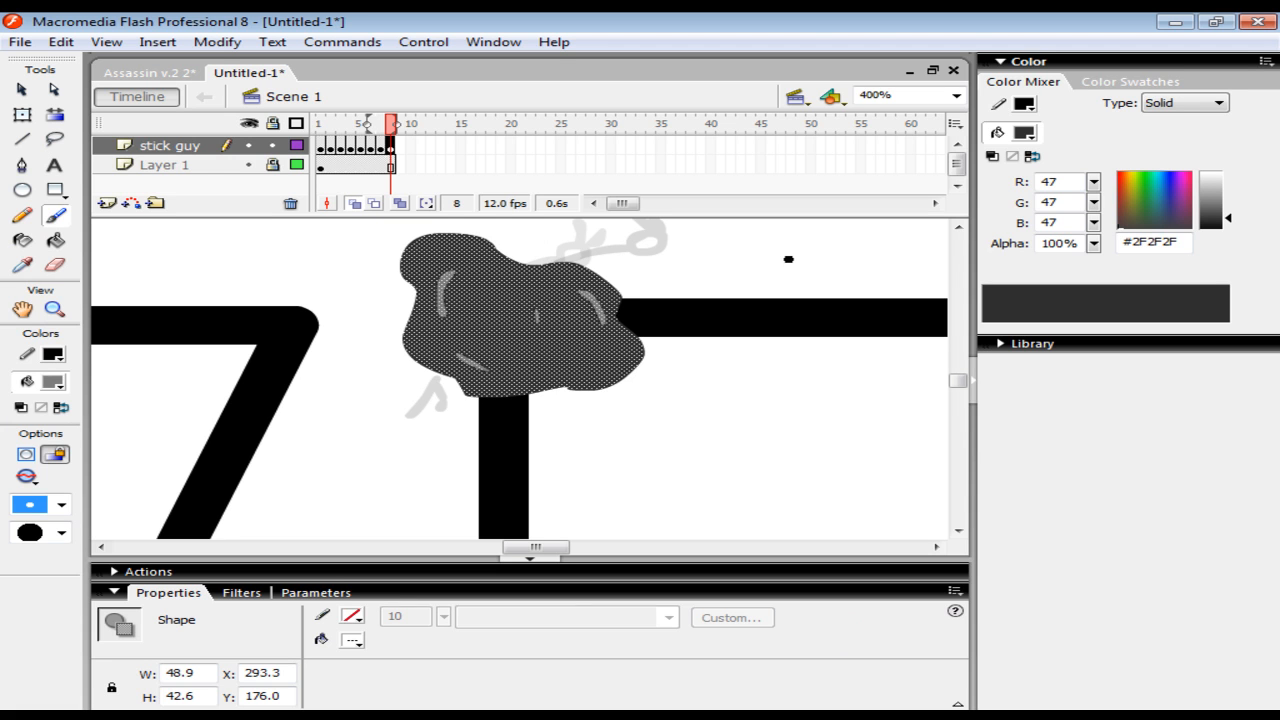
drag(957, 385, 956, 380)
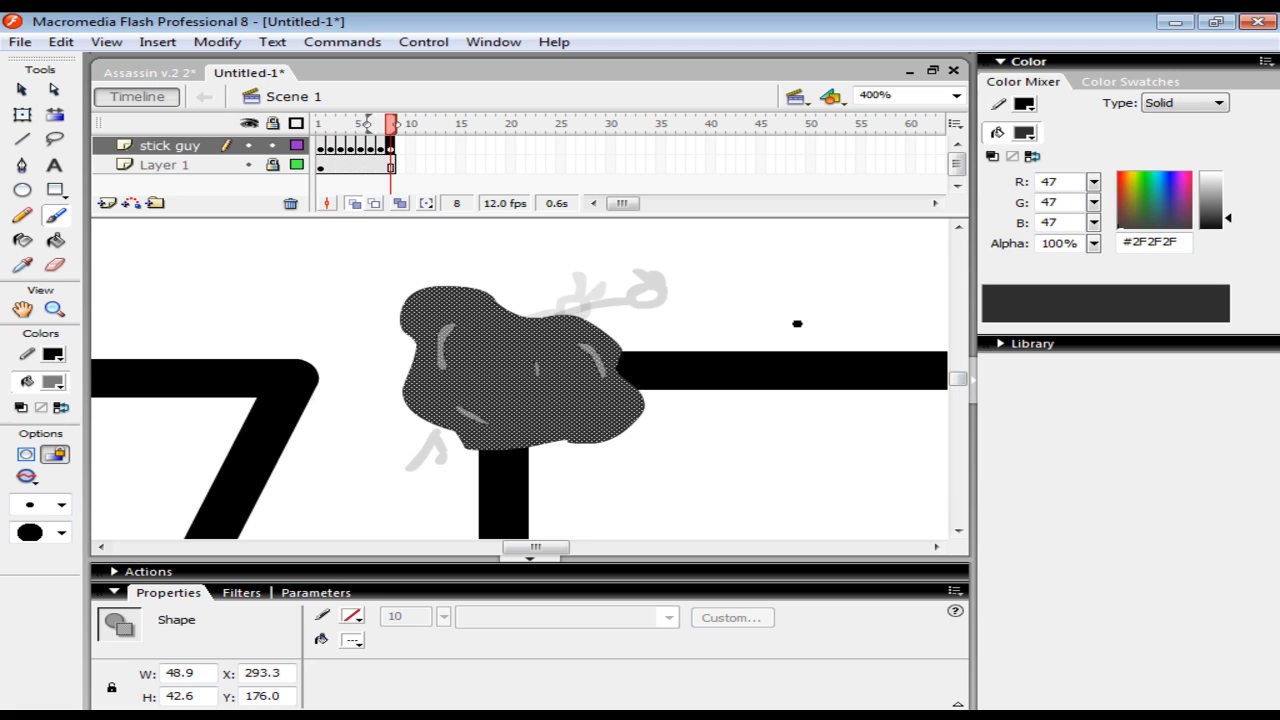
mouse_move(652, 305)
mouse_down()
mouse_move(736, 306)
mouse_move(725, 306)
mouse_move(759, 288)
mouse_move(763, 302)
mouse_move(729, 298)
mouse_move(751, 266)
mouse_up()
mouse_move(393, 508)
mouse_down()
mouse_move(417, 480)
mouse_move(417, 518)
mouse_up()
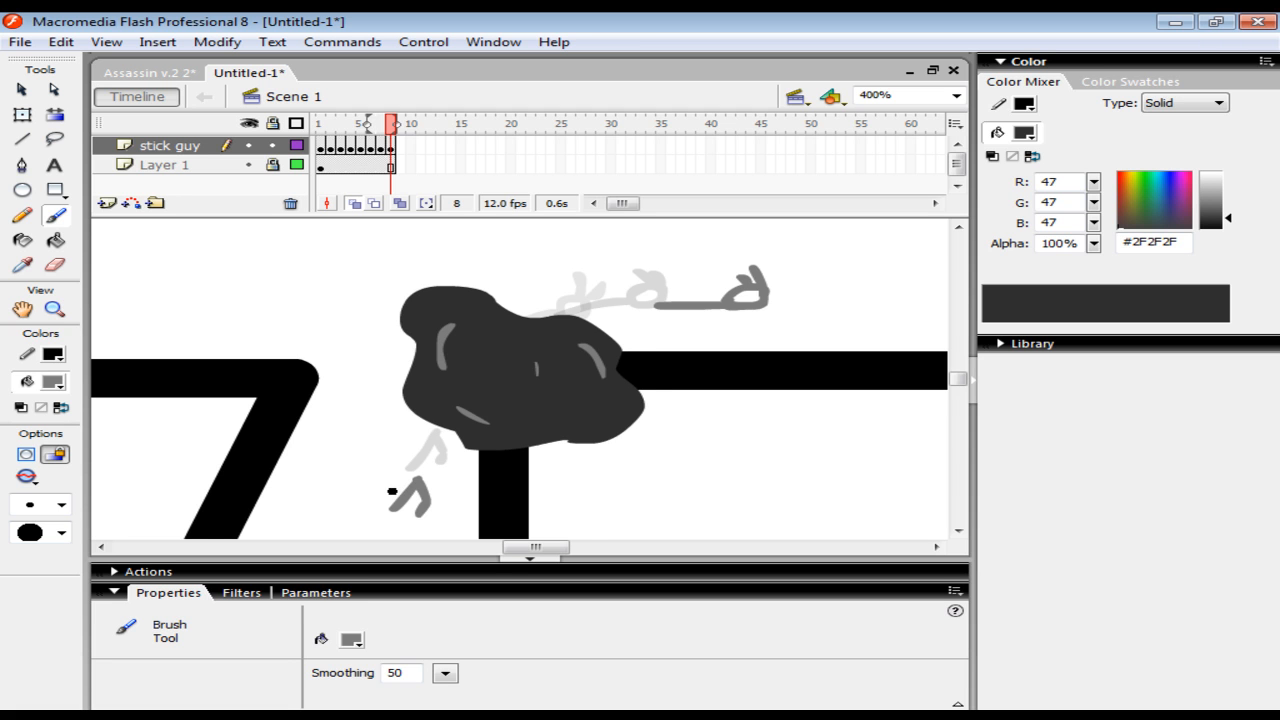
- Insert a blank keyframe at frame 9 and sample the dark gray #2F2F2F from frame 8's blob as the brush color
key(F7)
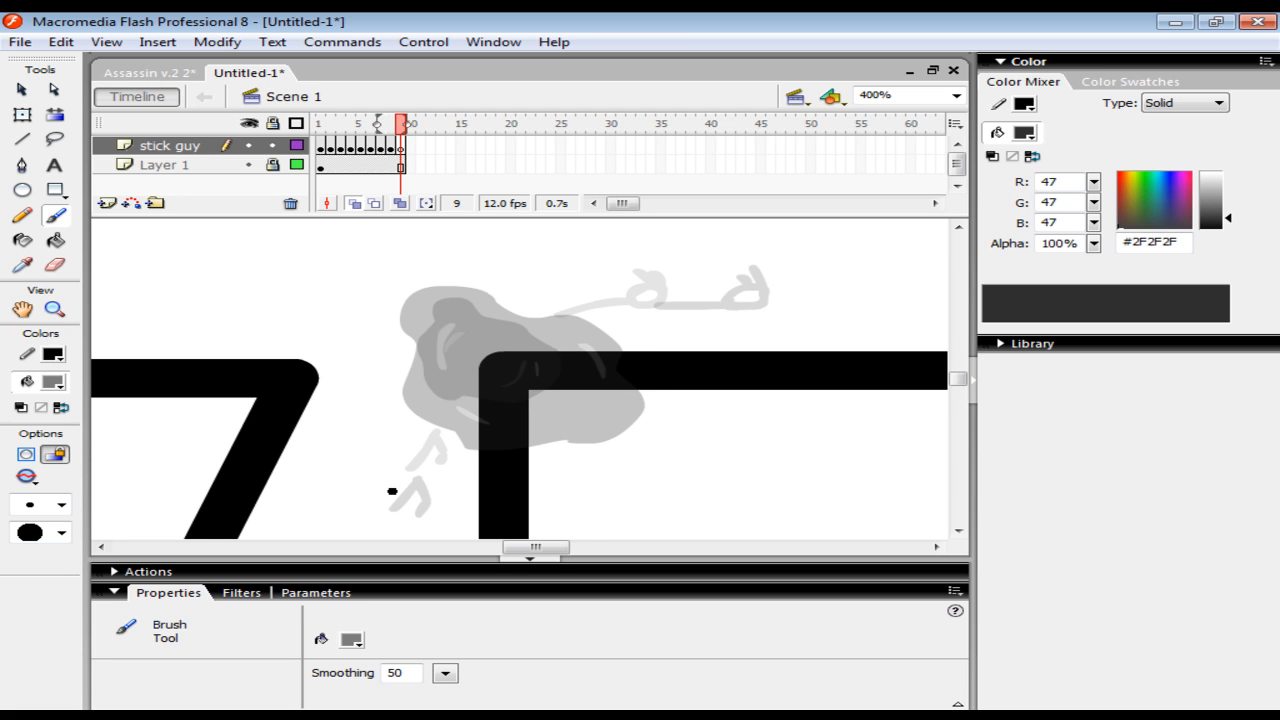
click(390, 147)
click(24, 266)
click(529, 414)
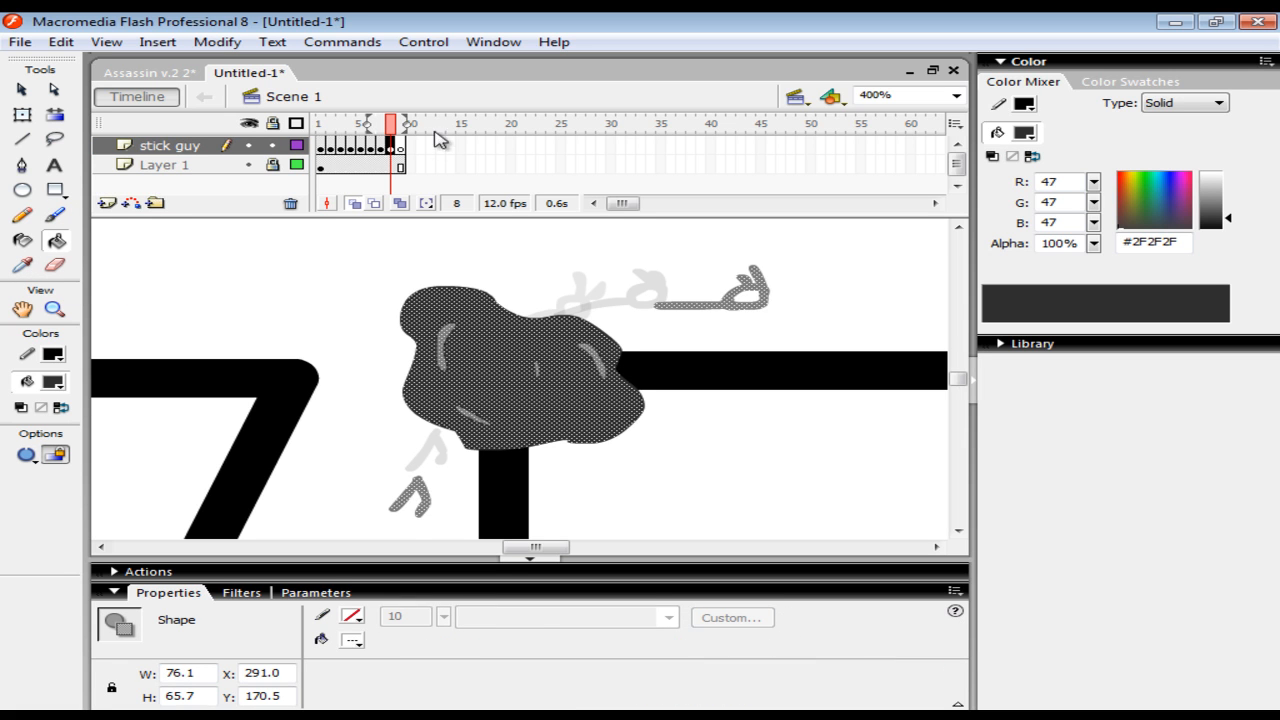
click(401, 147)
click(55, 214)
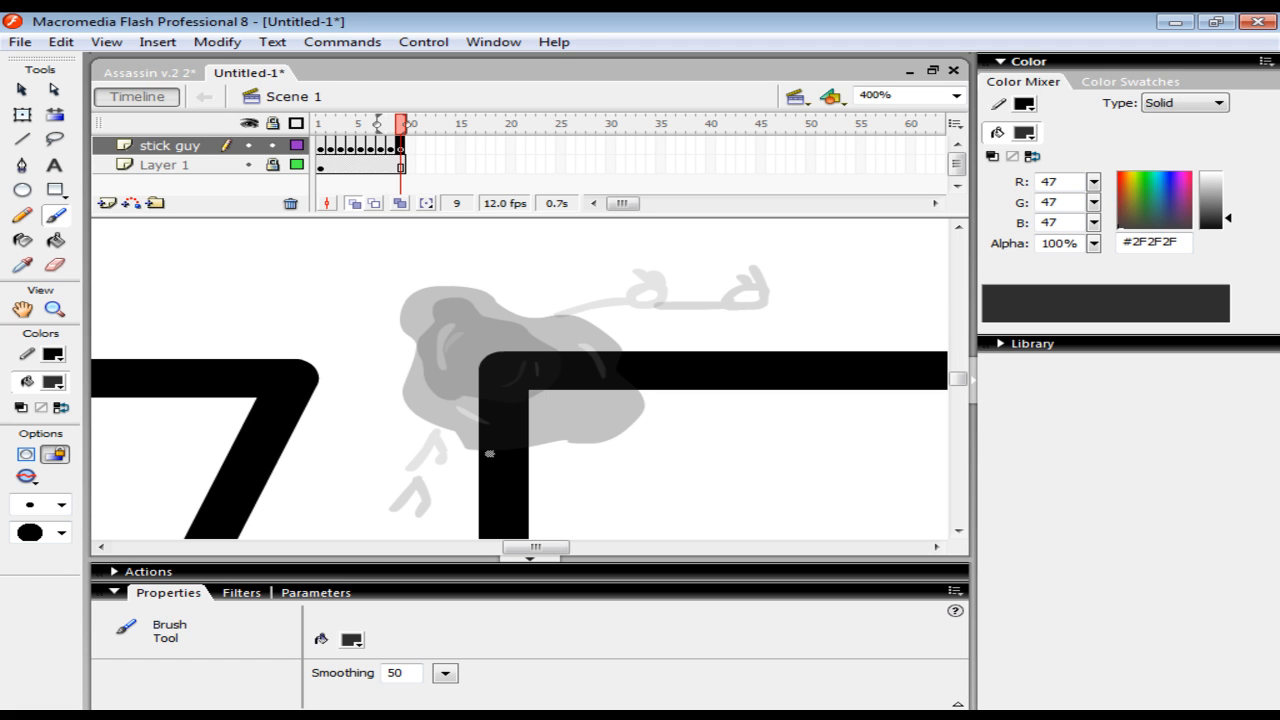
- Set the fill color to black #000000 and convert frames 1 to 9 of Layer 1 to keyframes
key(Return)
click(200, 165)
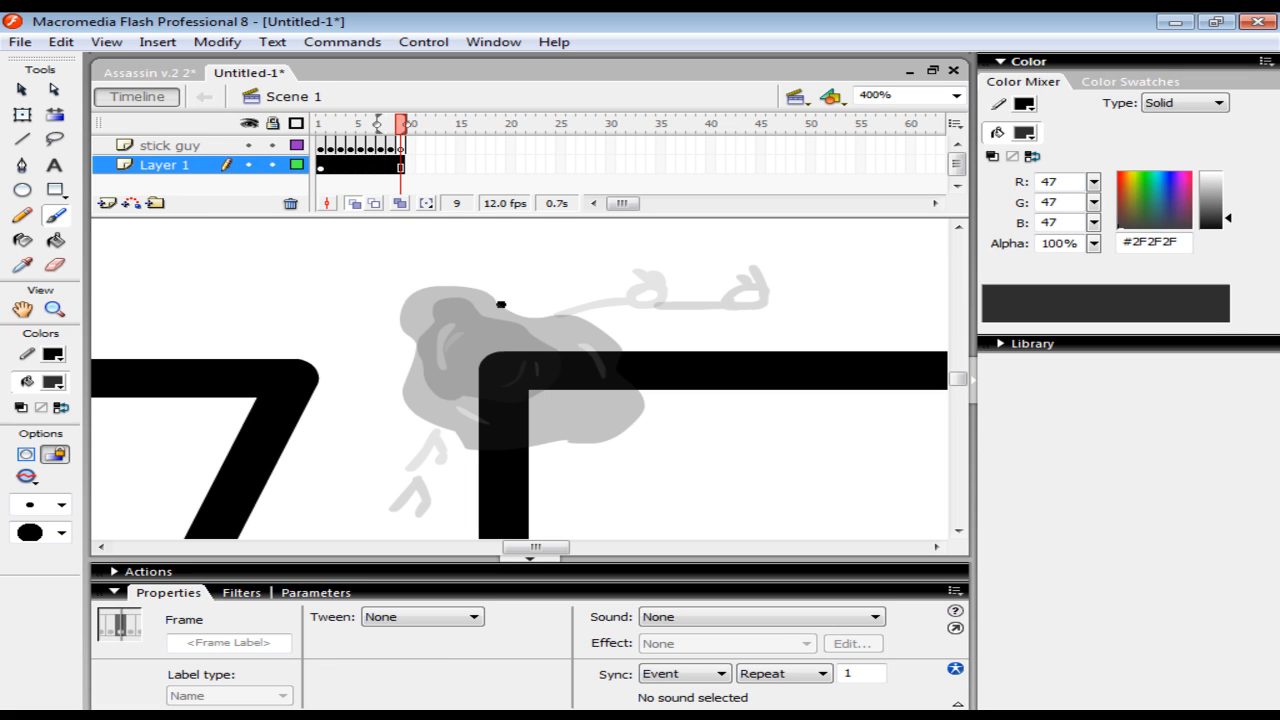
key(F6)
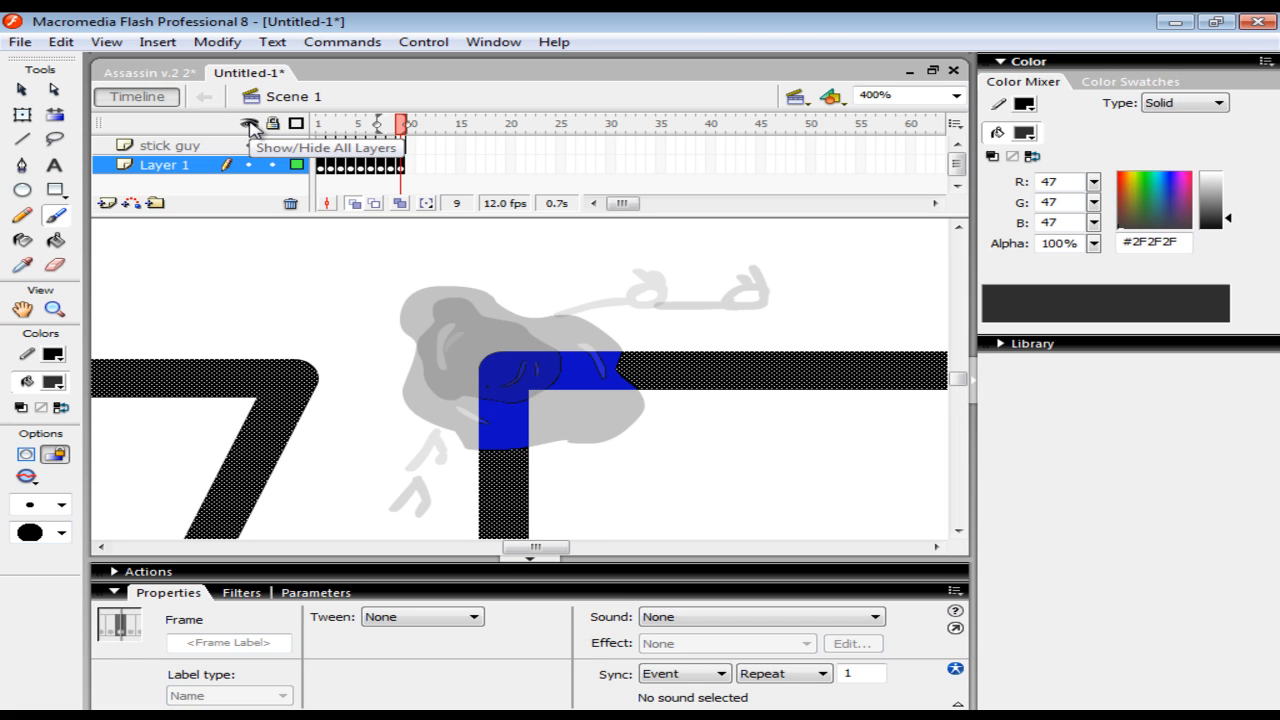
key(ctrl+z)
drag(1215, 219, 1218, 255)
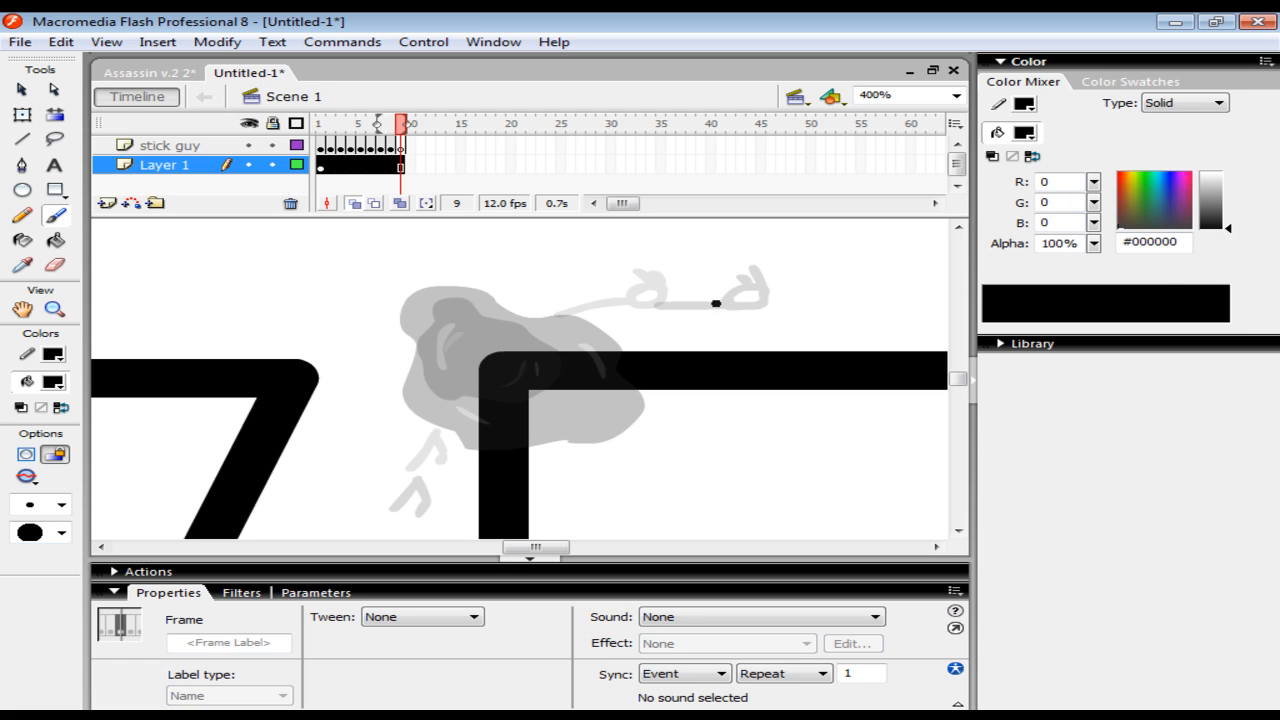
key(F6)
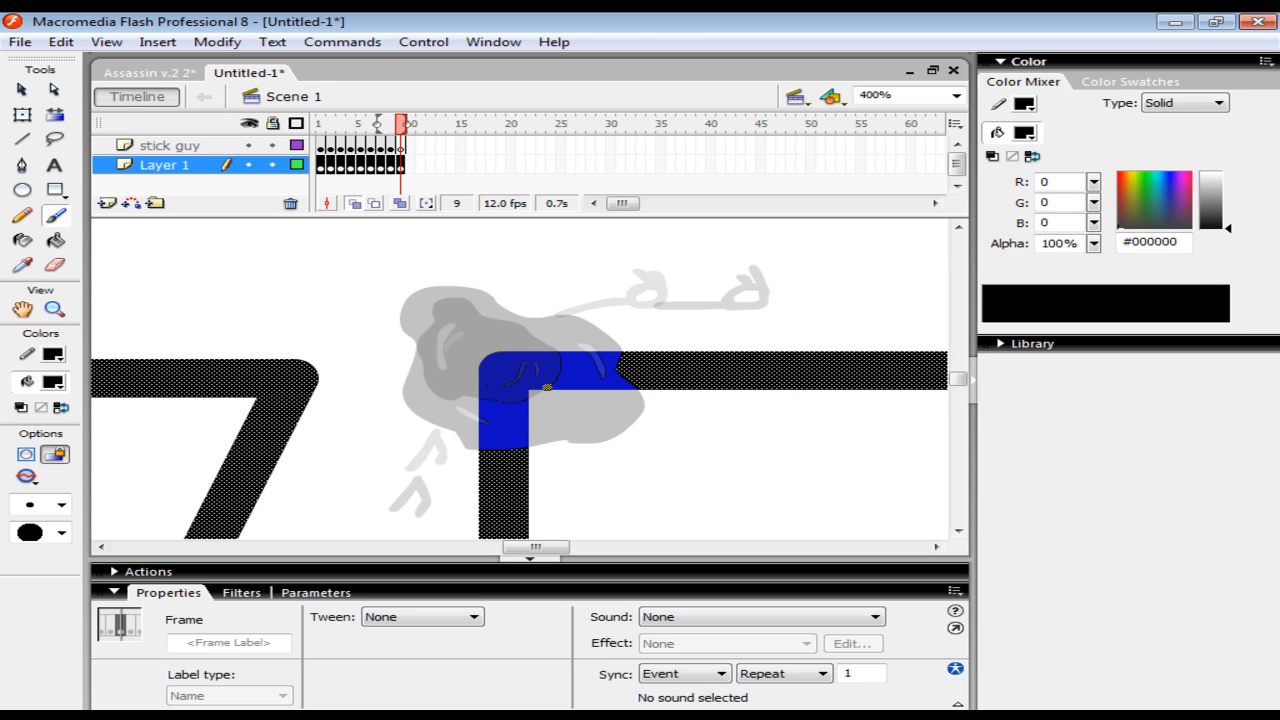
click(665, 379)
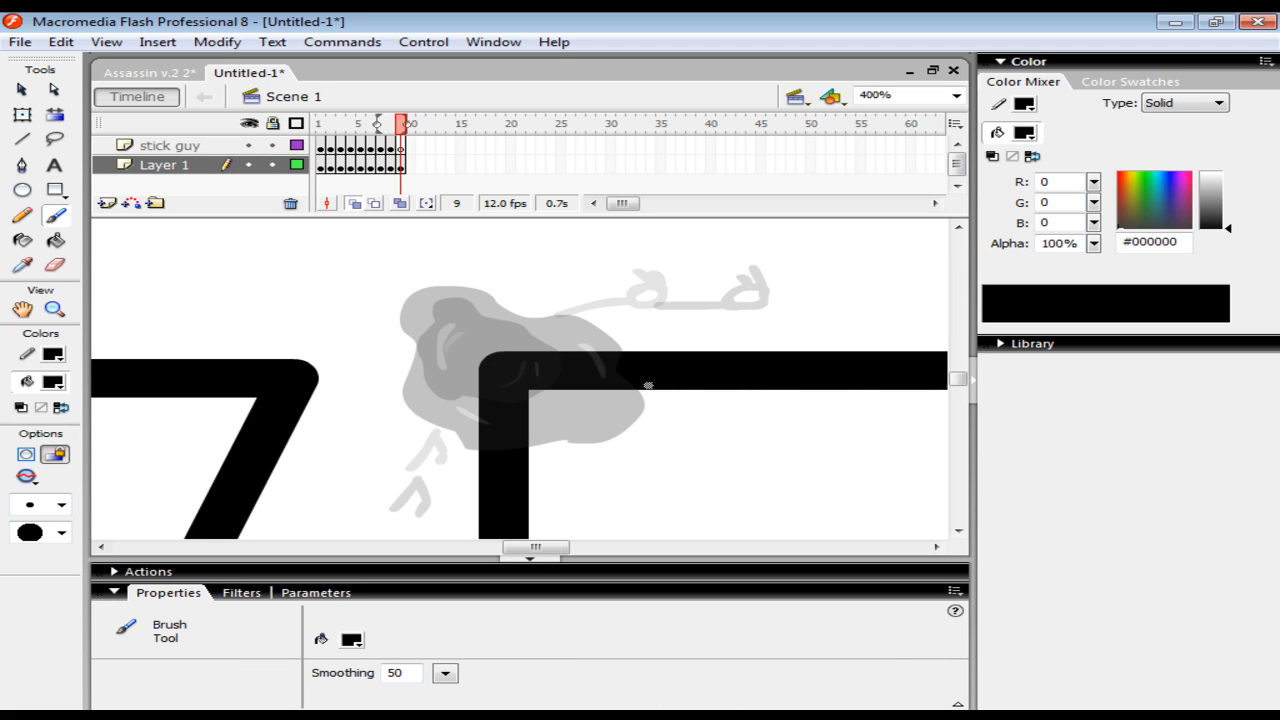
- Erase the far ledge's corner within the blob's outline in frame 9 of Layer 1, refining the cut with a smaller eraser
click(55, 265)
mouse_move(480, 443)
mouse_down()
mouse_move(523, 446)
mouse_move(519, 393)
mouse_move(501, 392)
mouse_move(500, 434)
mouse_move(504, 406)
mouse_move(482, 430)
mouse_move(491, 351)
mouse_move(518, 371)
mouse_move(528, 346)
mouse_move(545, 379)
mouse_move(573, 373)
mouse_move(526, 344)
mouse_move(538, 388)
mouse_move(573, 347)
mouse_move(546, 355)
mouse_move(564, 390)
mouse_move(600, 352)
mouse_move(625, 378)
mouse_move(596, 372)
mouse_move(609, 373)
mouse_move(583, 386)
mouse_move(582, 350)
mouse_move(538, 355)
mouse_up()
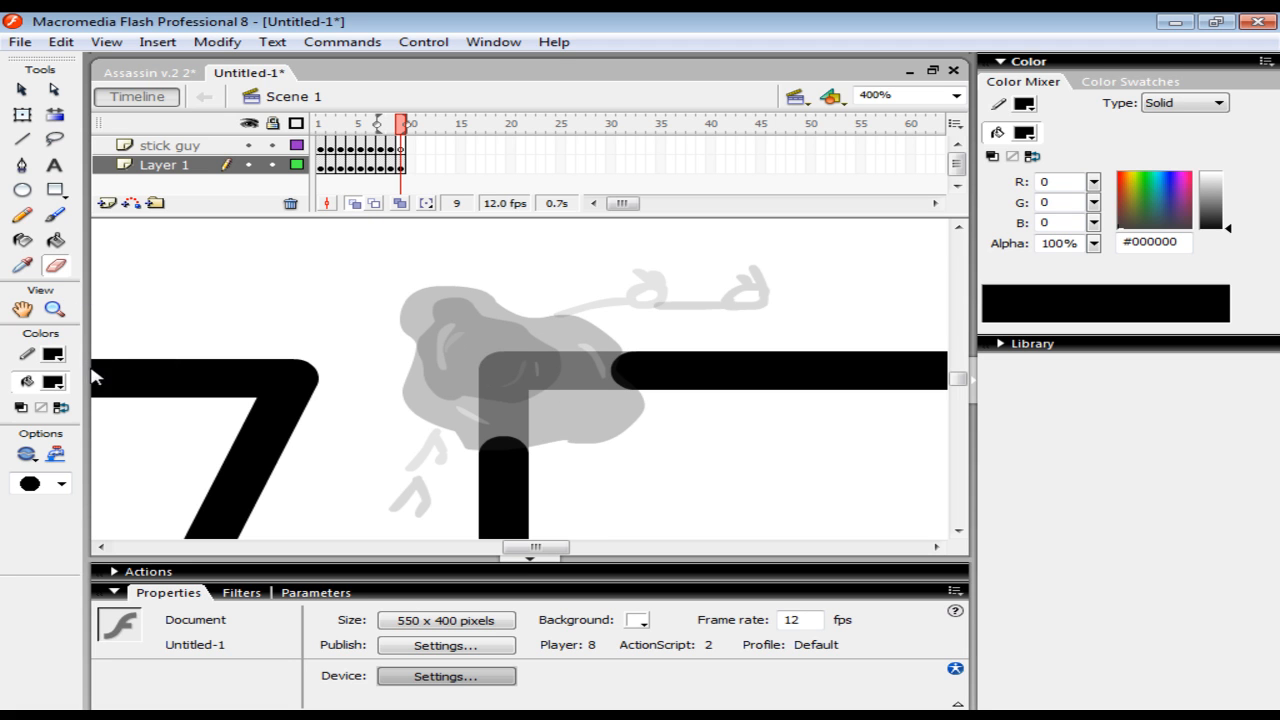
click(62, 485)
click(28, 533)
drag(500, 446, 507, 453)
scroll(576, 370, up, 3)
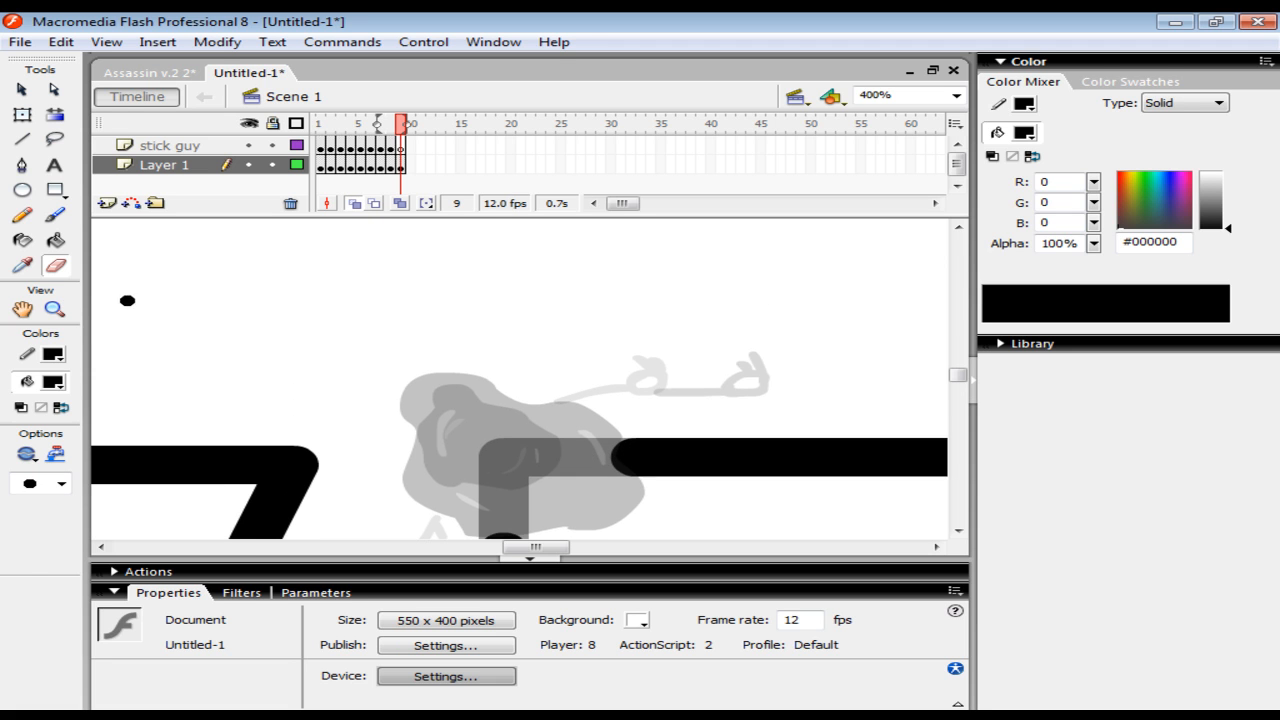
scroll(170, 288, down, 3)
- Brush jagged black edges onto both broken ledge ends in frame 9 and join them with a ragged black line
click(56, 216)
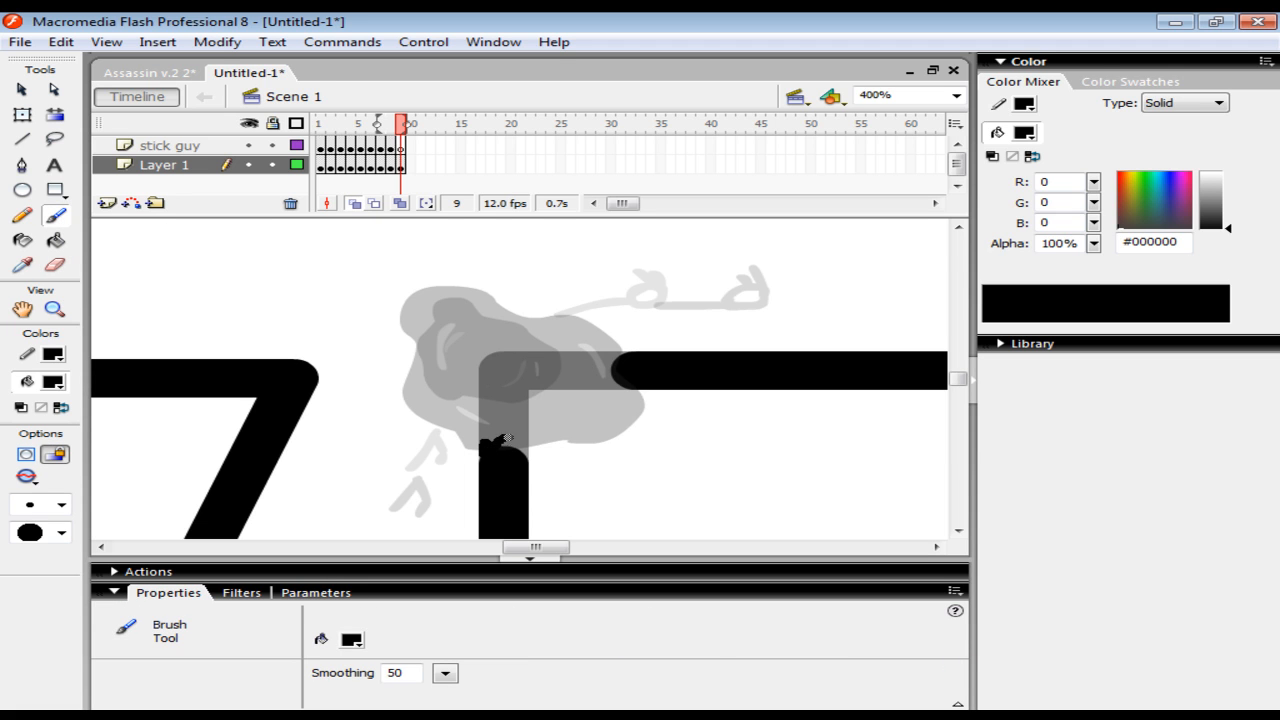
drag(529, 452, 527, 461)
scroll(678, 400, down, 3)
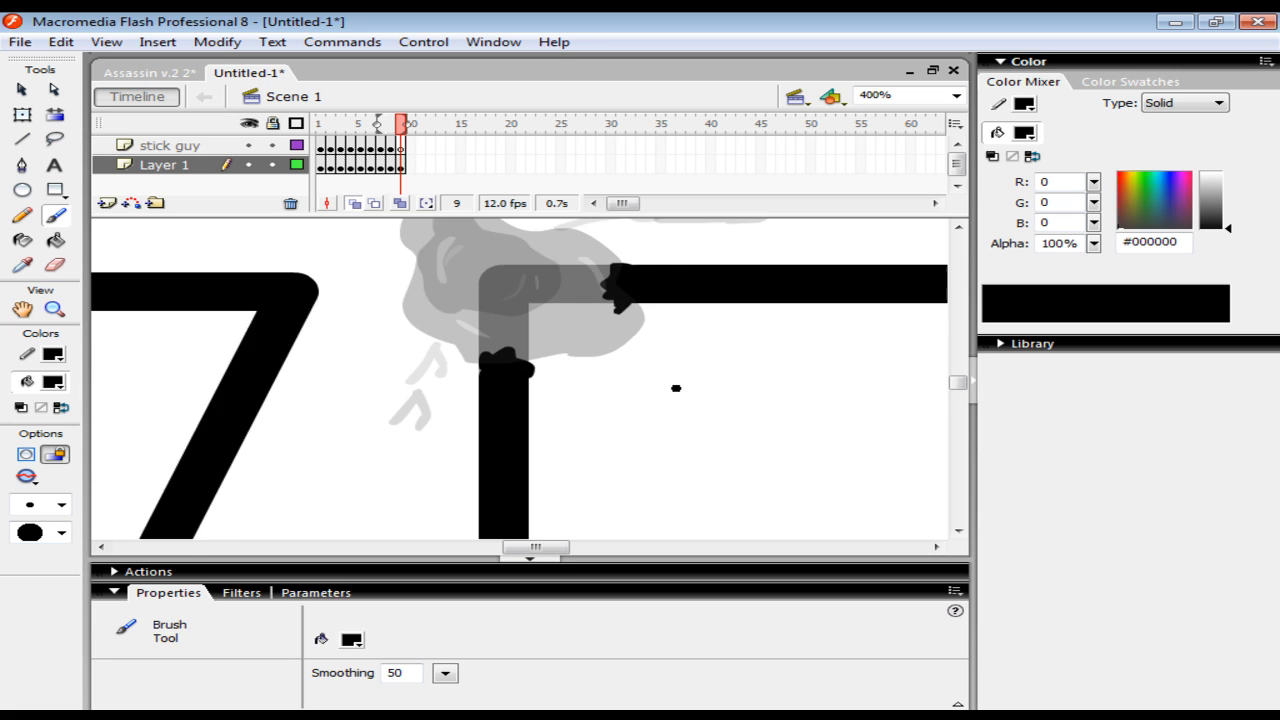
scroll(672, 392, up, 3)
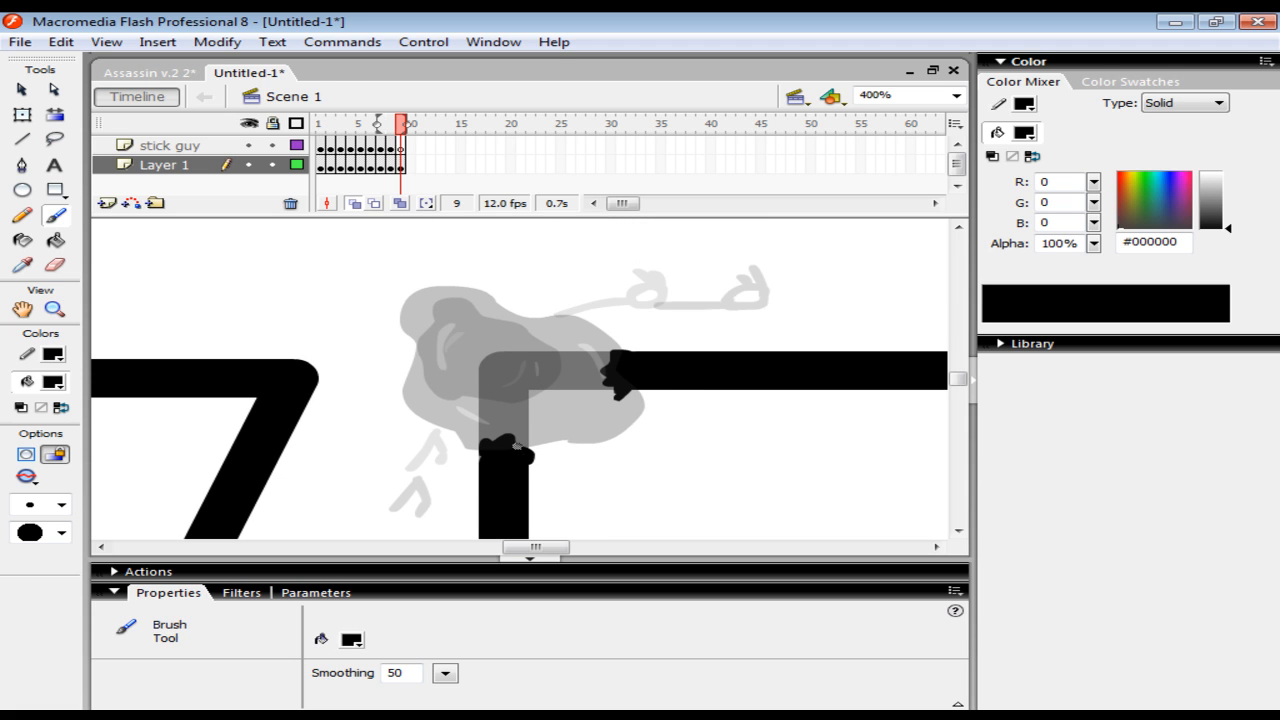
mouse_move(526, 455)
mouse_down()
mouse_move(588, 410)
mouse_move(628, 391)
mouse_up()
scroll(684, 391, down, 3)
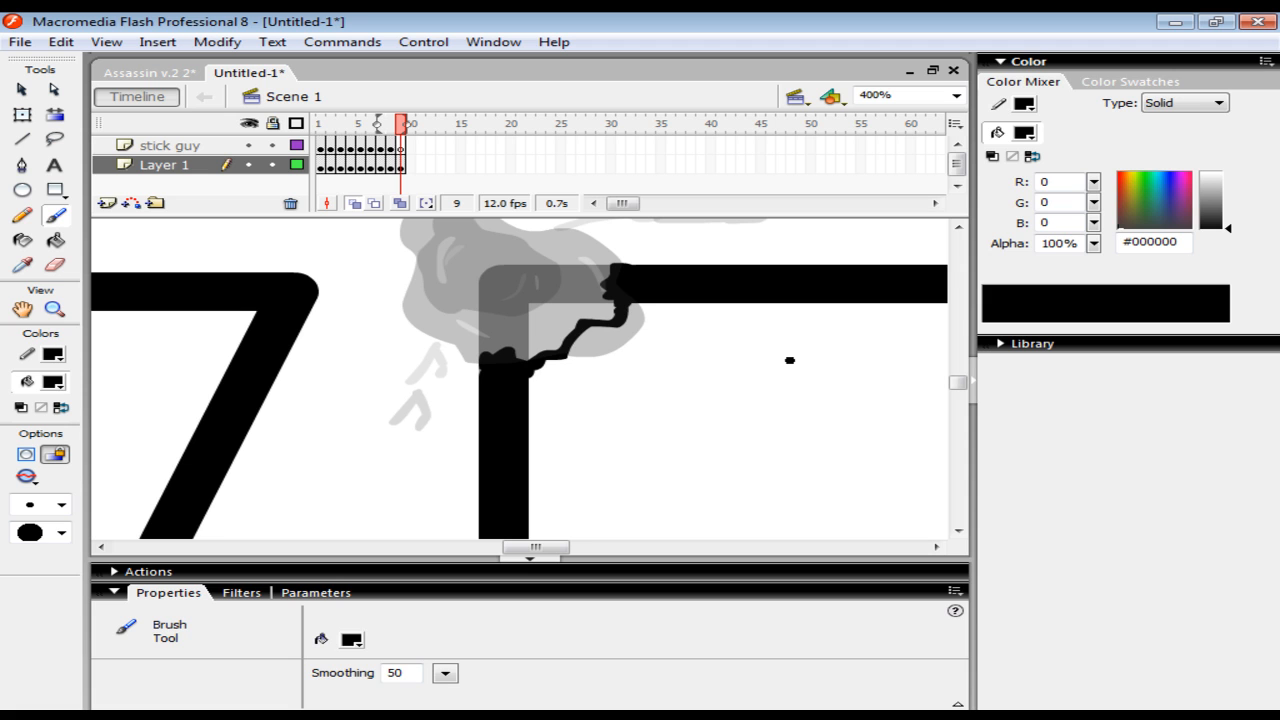
- Brush red #E60000 streaks radiating outward along the ledge's jagged break in frame 9, undoing the stroke across the black ledge
click(1122, 174)
click(1214, 206)
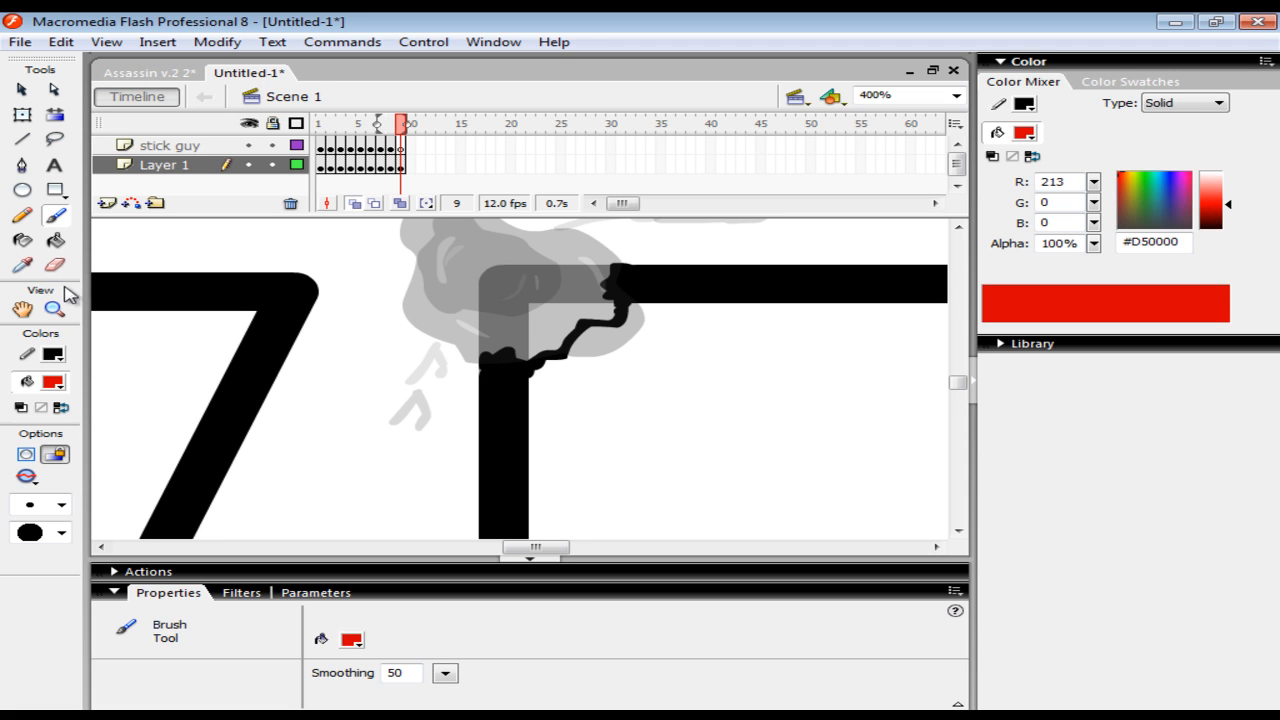
drag(1214, 201, 1220, 210)
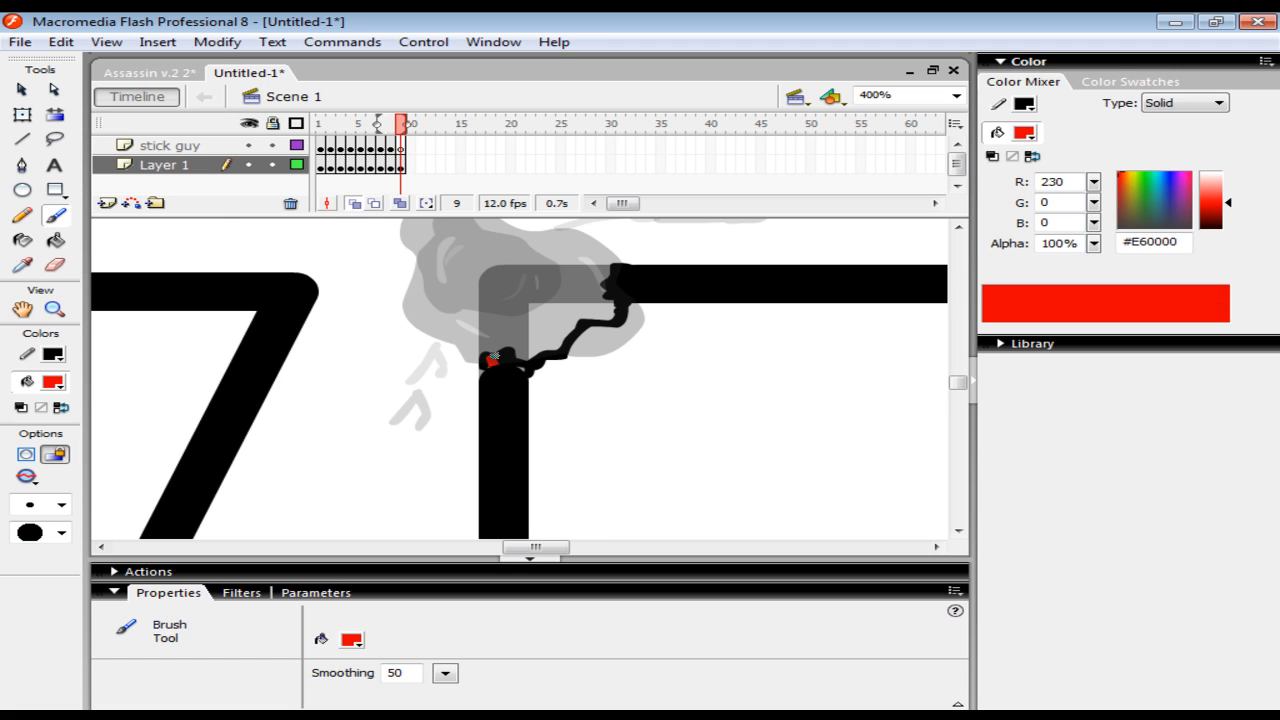
mouse_move(508, 368)
mouse_down()
mouse_move(560, 384)
mouse_move(523, 357)
mouse_move(569, 376)
mouse_move(544, 361)
mouse_move(595, 375)
mouse_move(577, 357)
mouse_move(610, 351)
mouse_up()
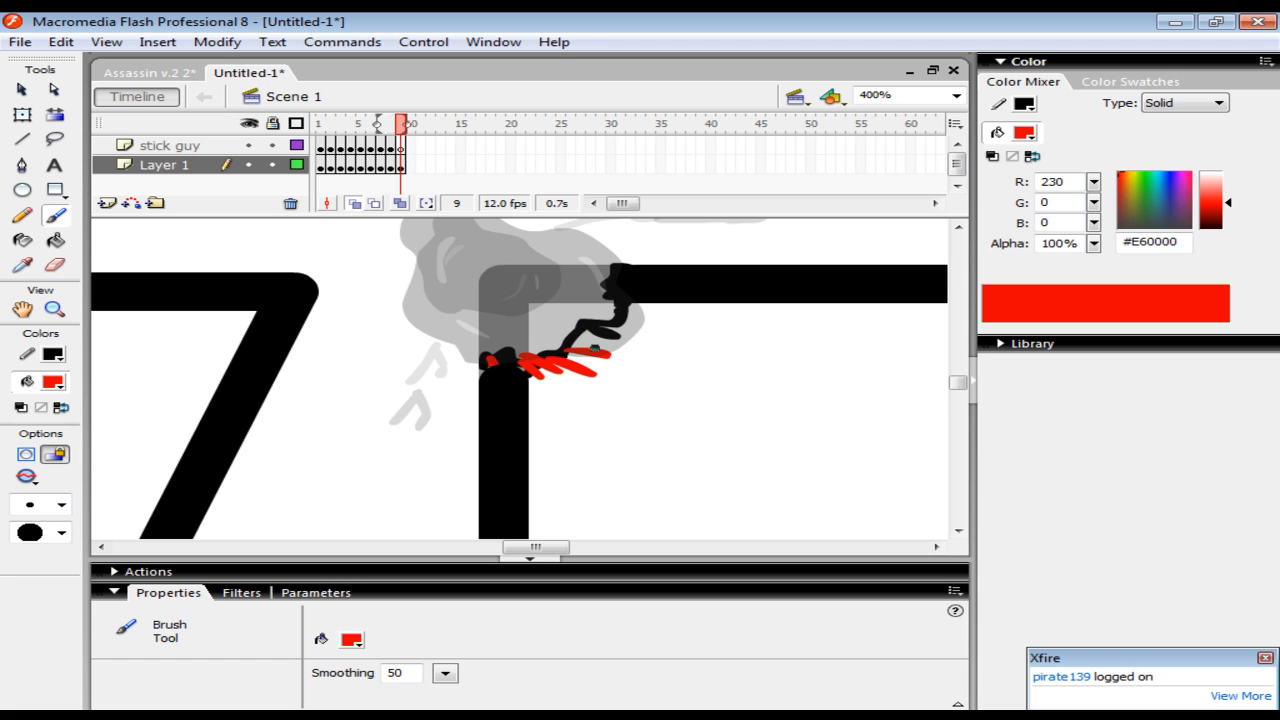
drag(592, 325, 621, 346)
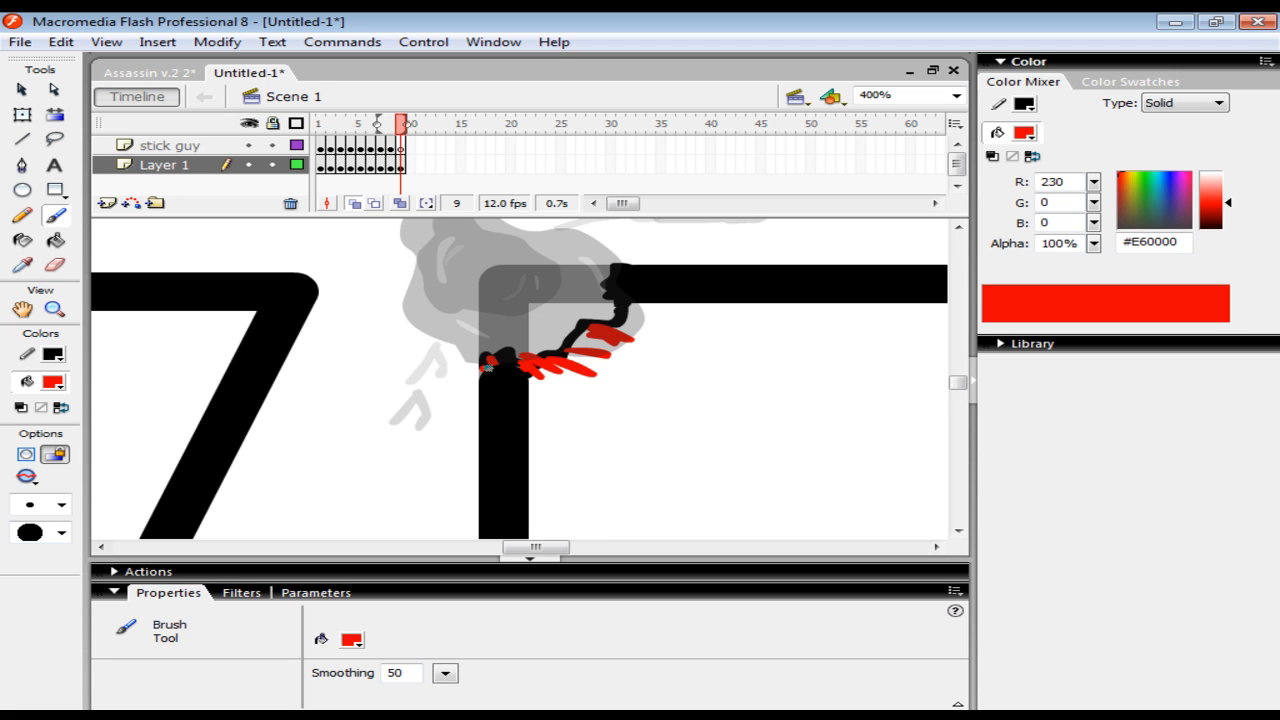
mouse_move(606, 326)
mouse_down()
mouse_move(648, 327)
mouse_move(628, 318)
mouse_move(670, 311)
mouse_up()
drag(628, 283, 681, 286)
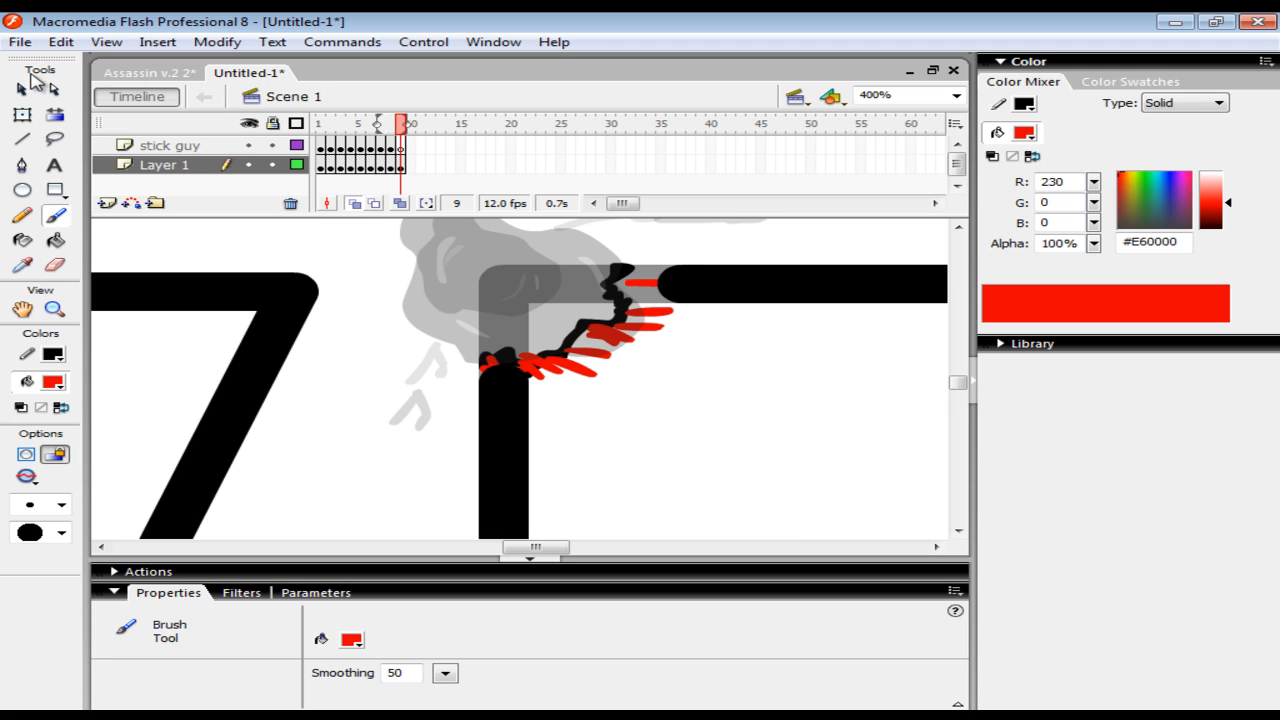
key(ctrl+z)
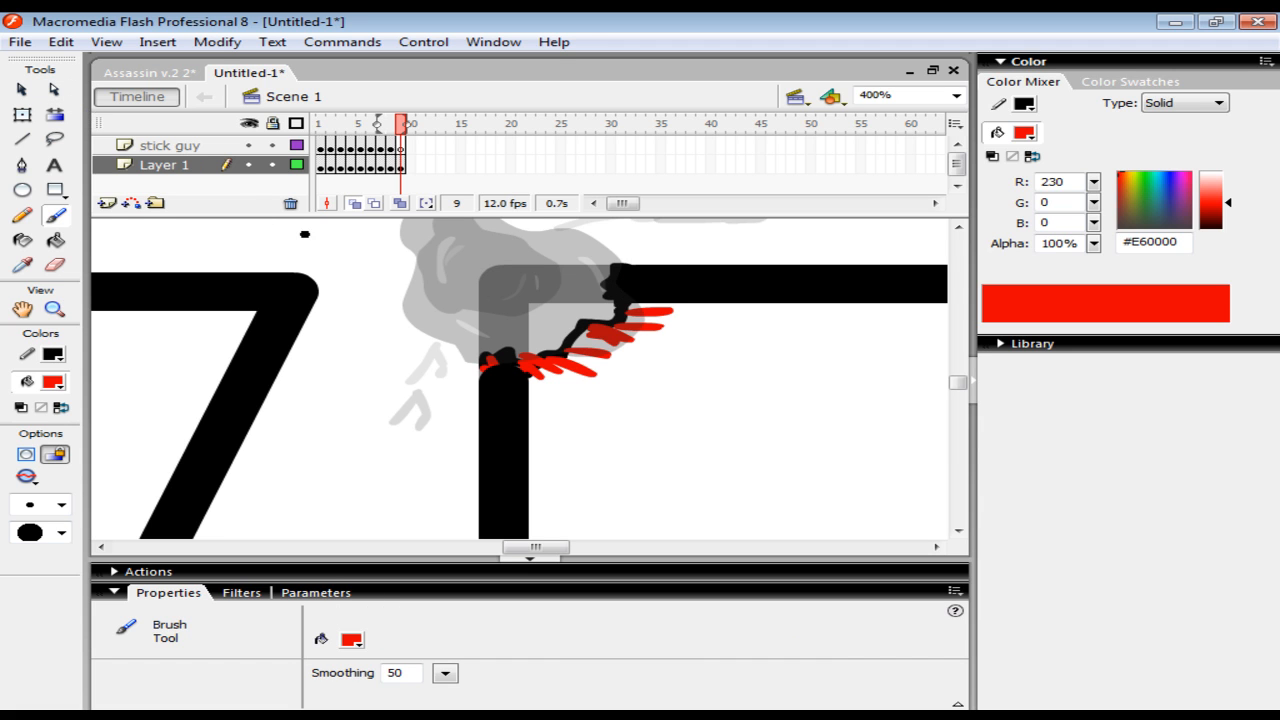
mouse_move(612, 358)
mouse_down()
mouse_move(572, 333)
mouse_move(600, 394)
mouse_move(563, 350)
mouse_move(572, 385)
mouse_up()
drag(614, 340, 674, 331)
scroll(713, 326, up, 2)
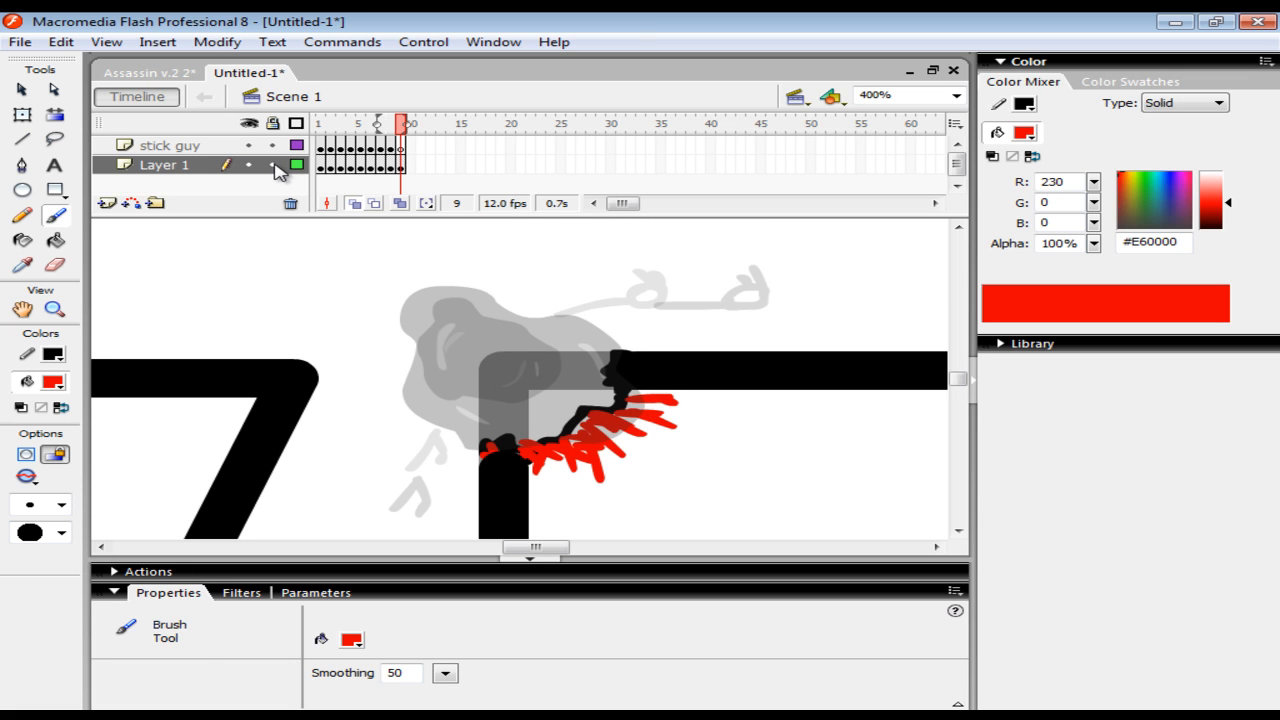
- Lock Layer 1 and sample the blob's dark grey #2F2F2F fill in frame 8 of the stick guy layer
click(272, 166)
click(214, 146)
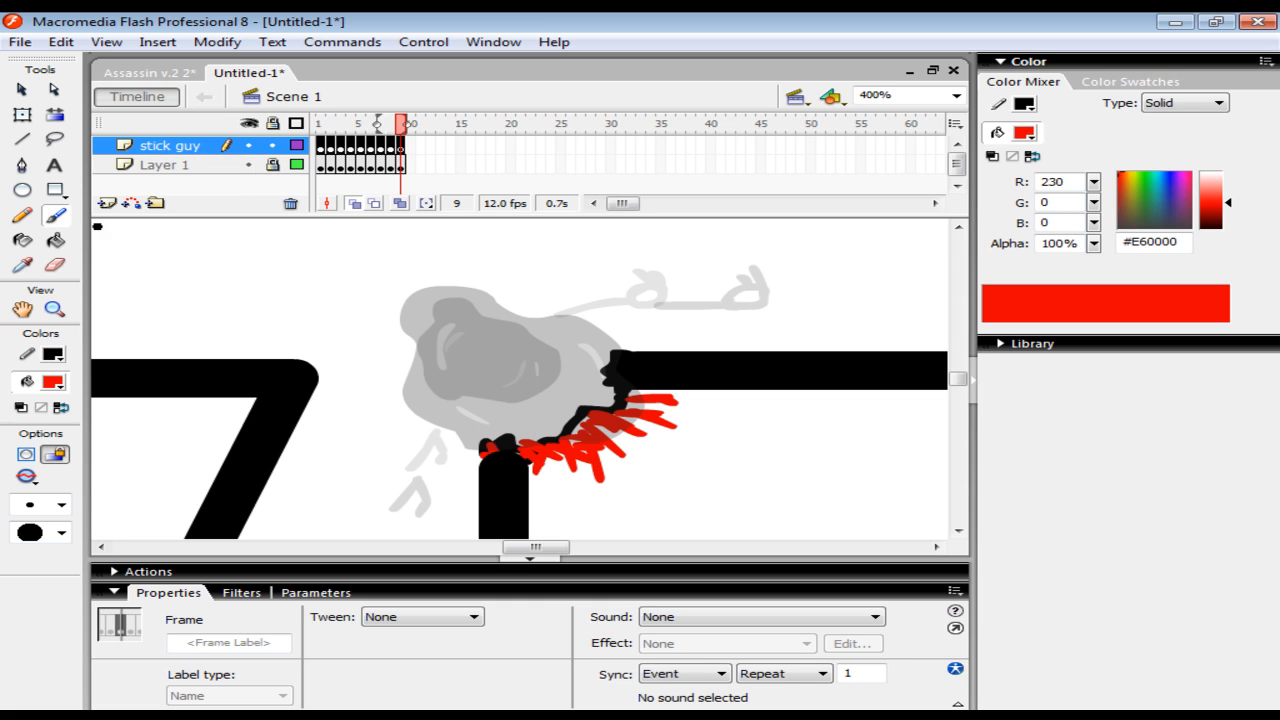
click(390, 146)
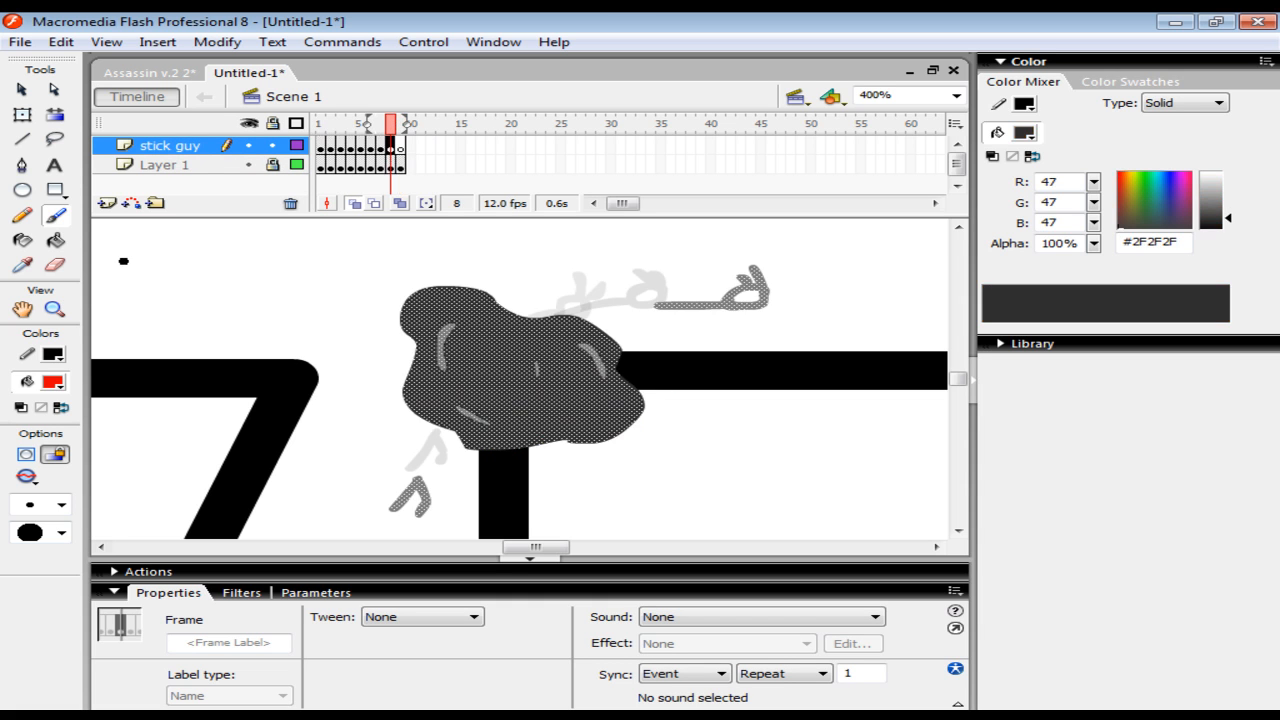
click(55, 240)
click(570, 403)
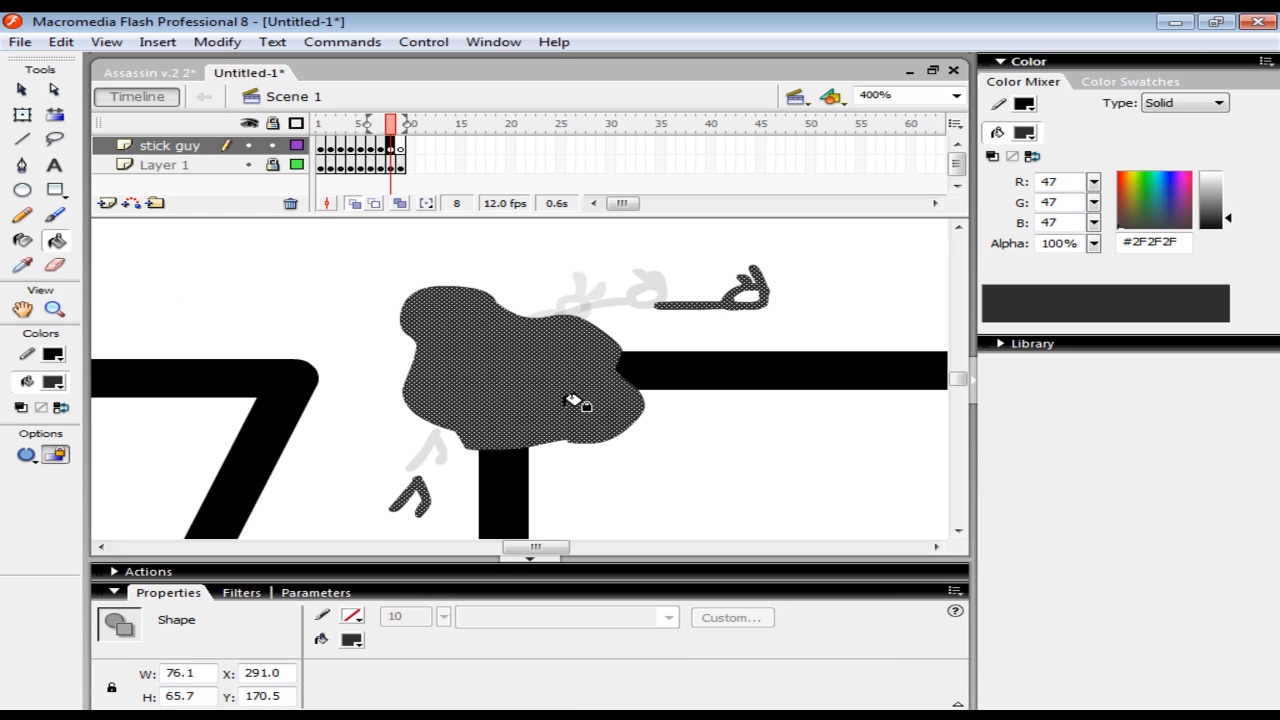
- Brush a closed, smaller blob outline over the onion-skinned blob in frame 9 of the stick guy layer and fill it with #2F2F2F
click(401, 147)
click(55, 215)
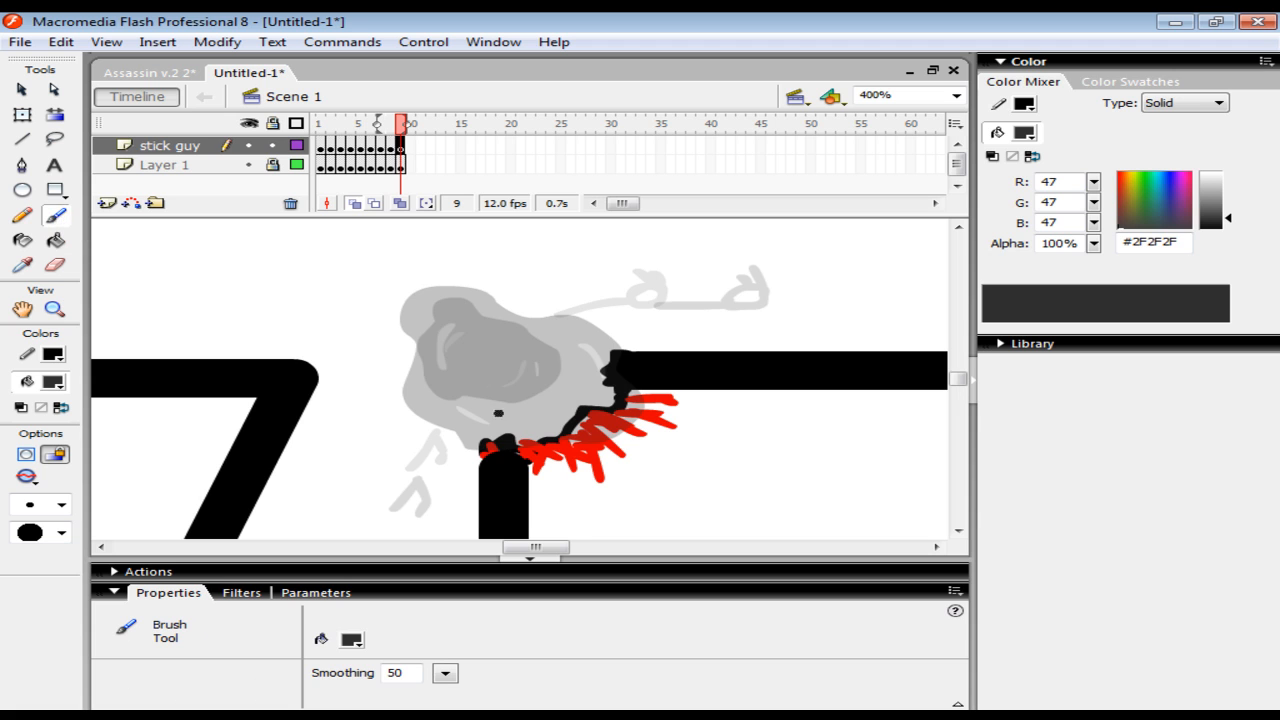
mouse_move(516, 423)
mouse_down()
mouse_move(439, 370)
mouse_move(453, 317)
mouse_move(589, 338)
mouse_move(588, 381)
mouse_move(564, 409)
mouse_move(526, 427)
mouse_move(492, 412)
mouse_up()
click(55, 240)
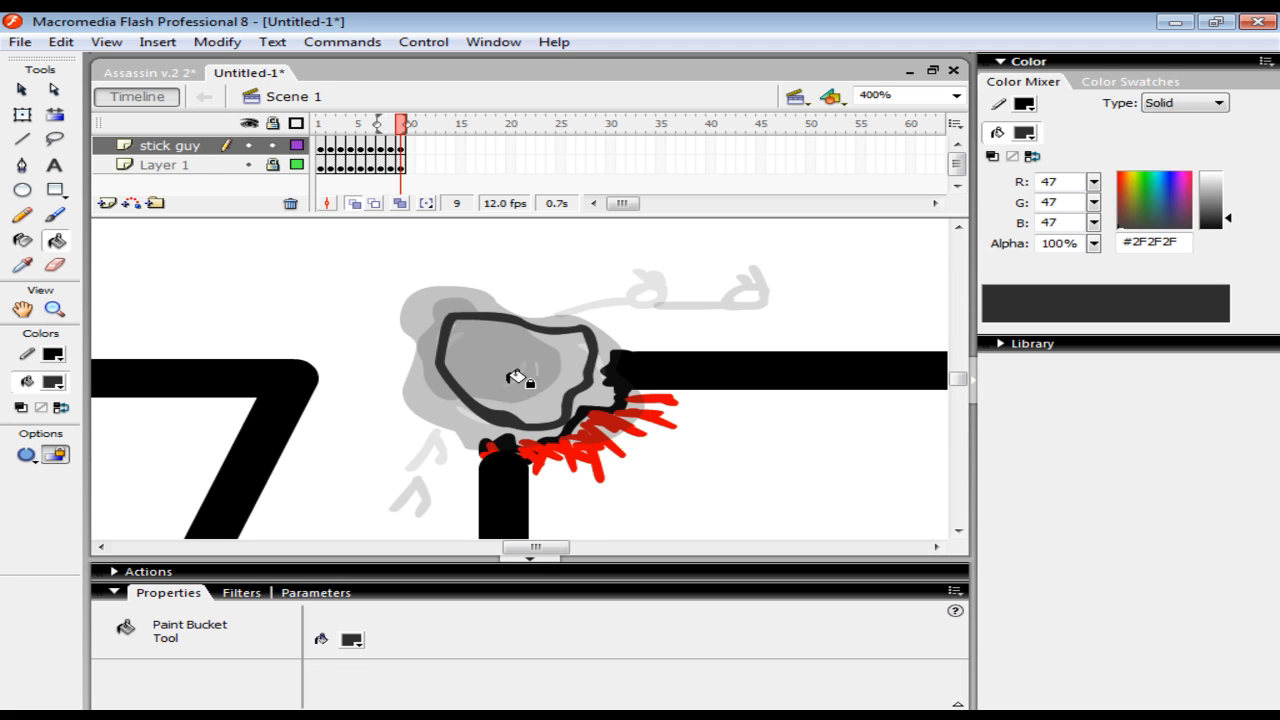
click(514, 376)
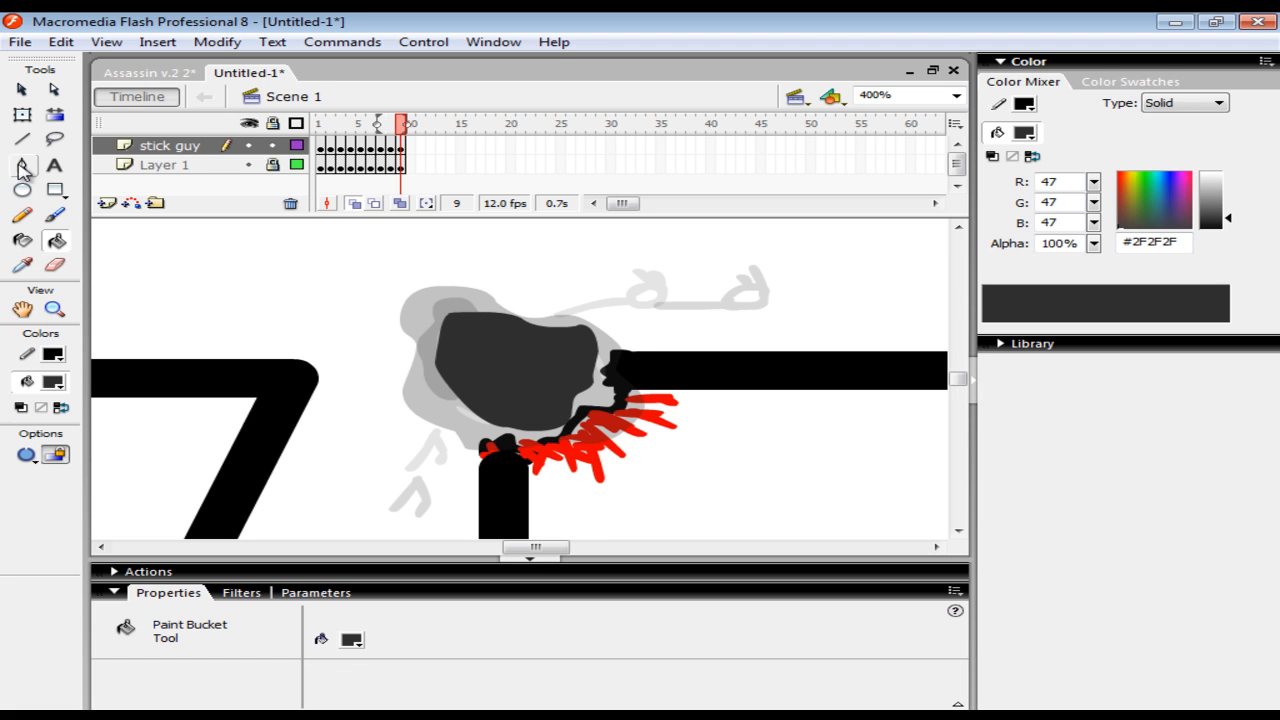
- Sample the lighter grey #7B7B7B of the blob's highlights in frame 8, undoing the recolor of the selected artwork
click(390, 150)
click(22, 265)
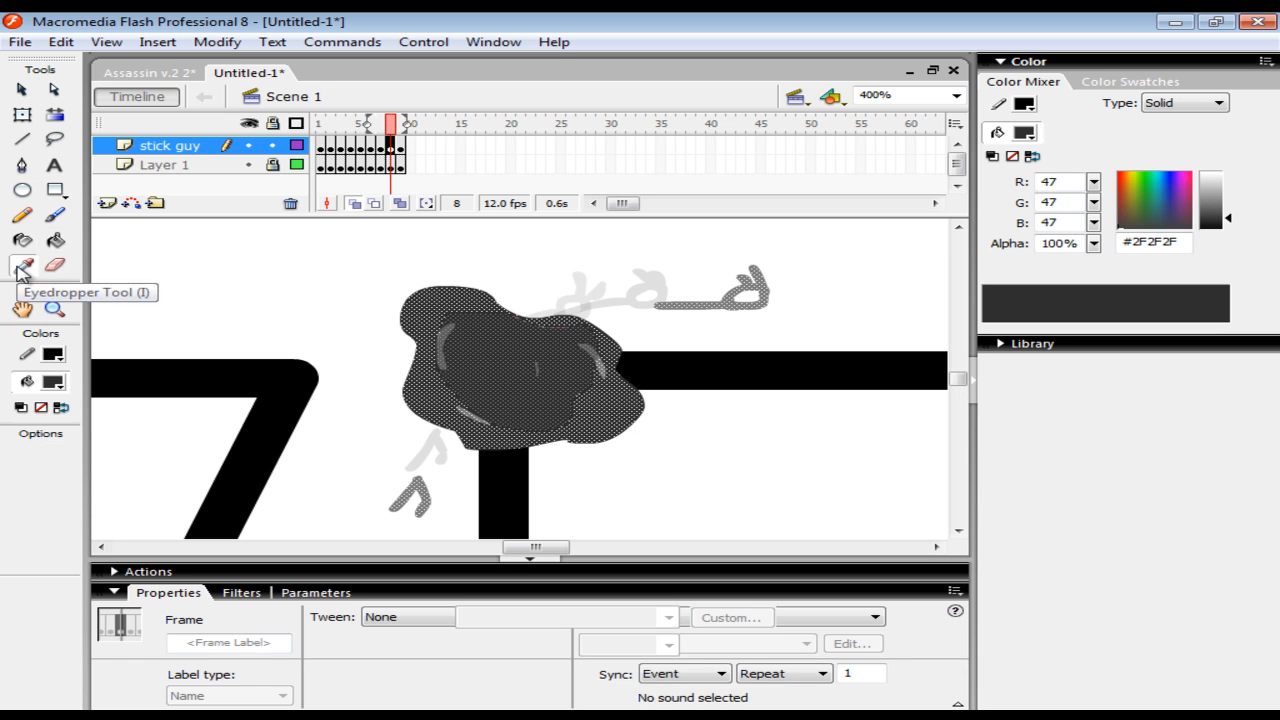
click(600, 351)
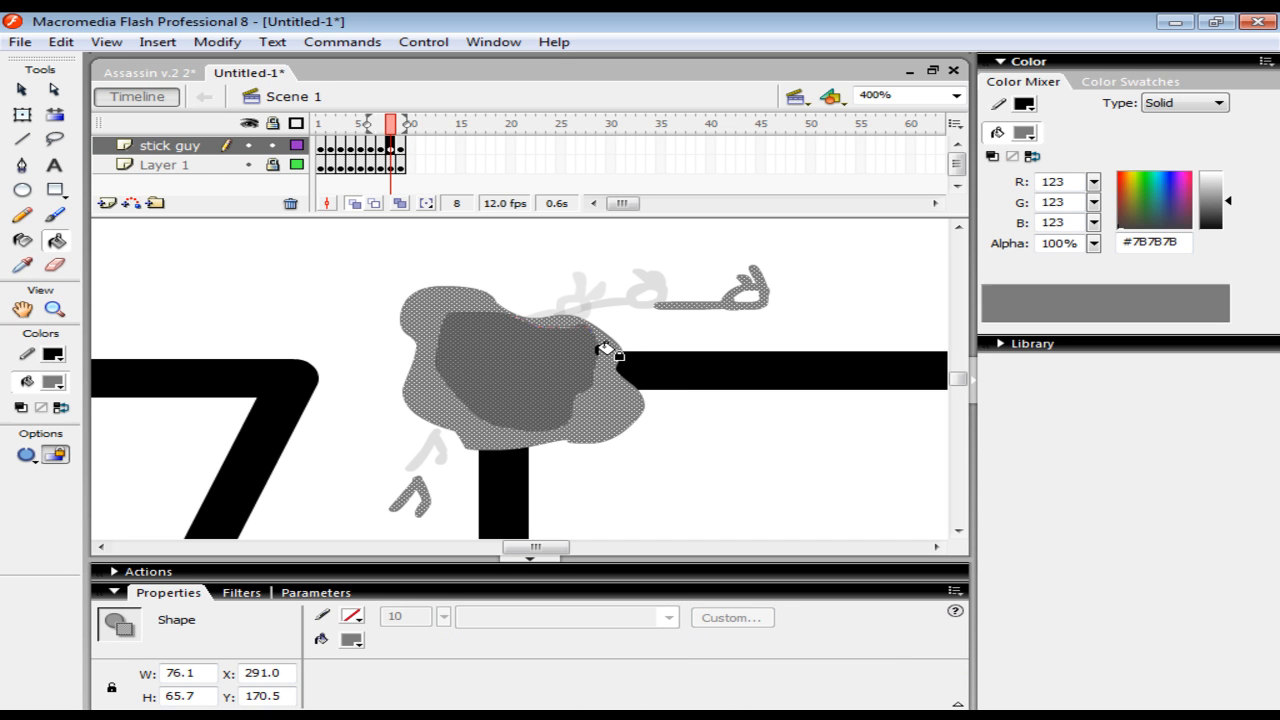
click(604, 349)
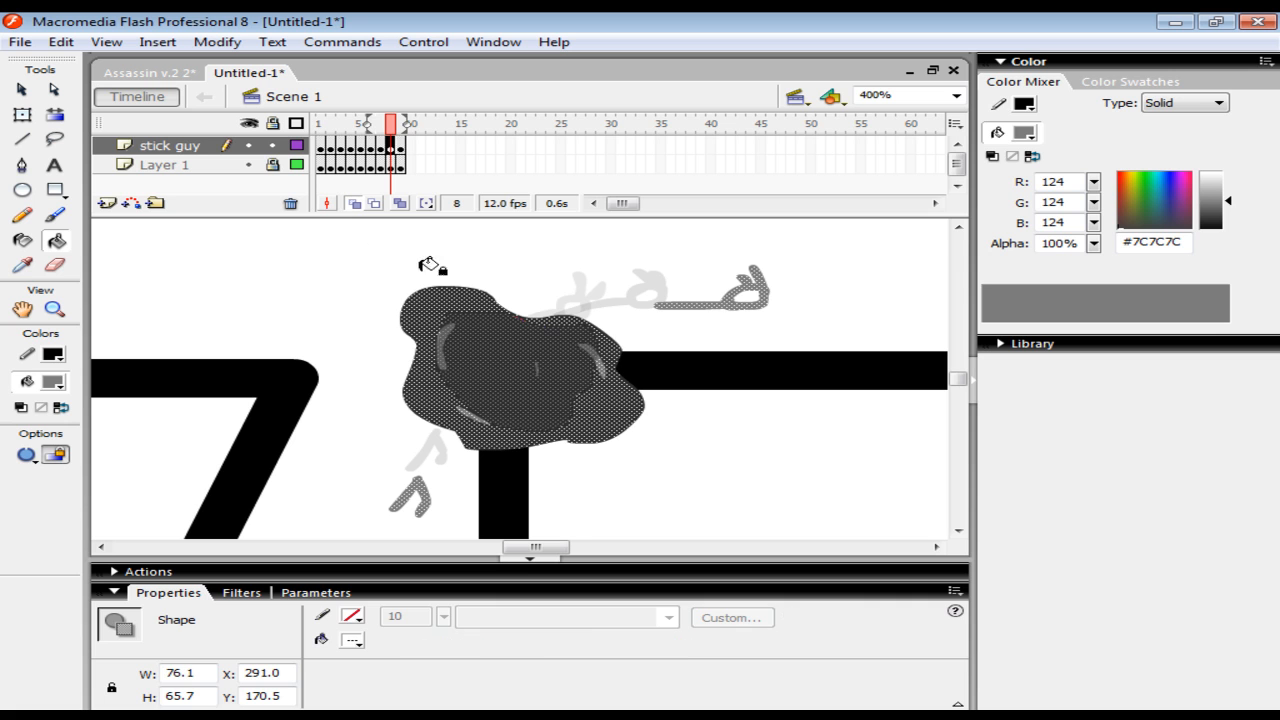
- Brush thin, curved light grey highlights inside the blob in frame 9 using the smallest brush size
click(400, 148)
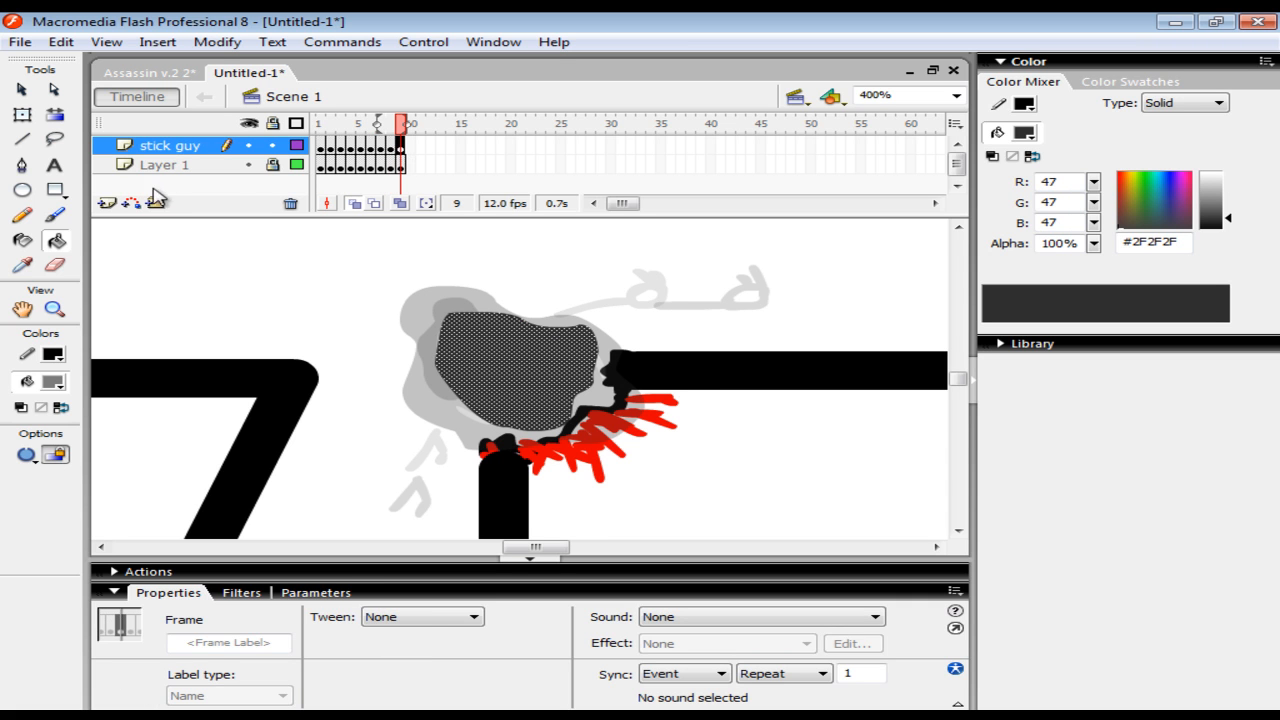
click(55, 214)
click(61, 505)
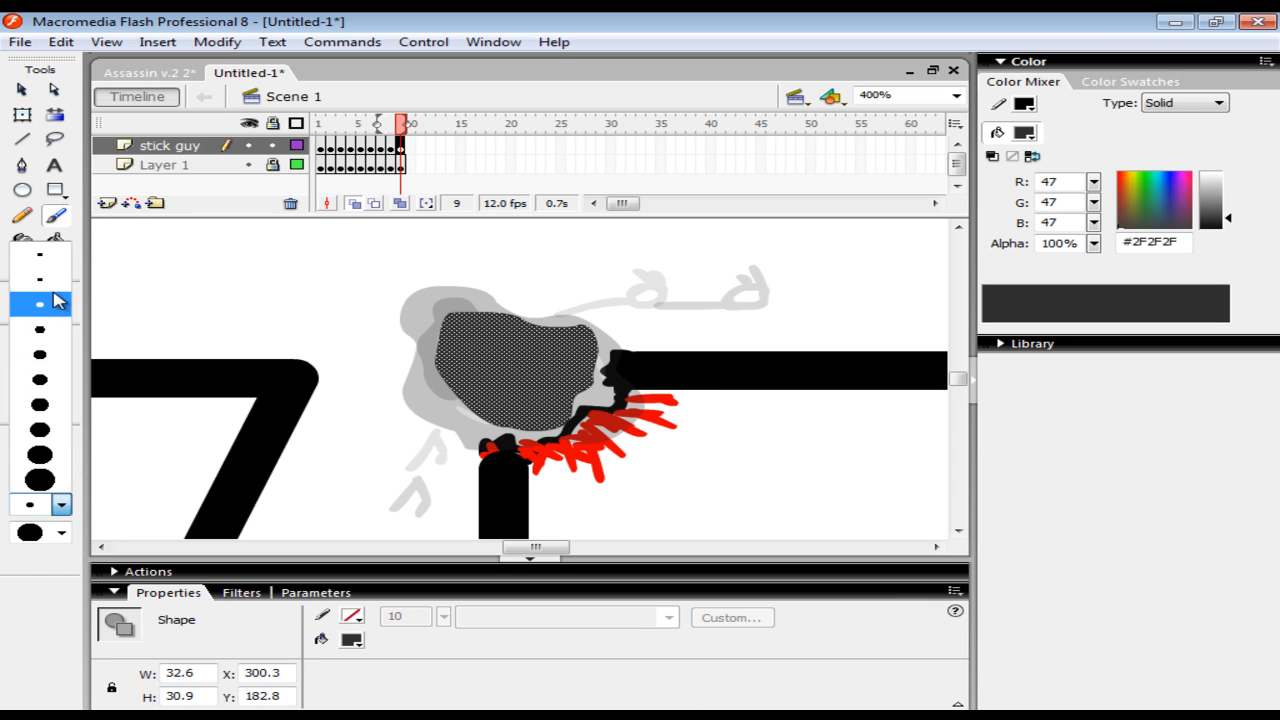
click(40, 252)
drag(472, 344, 459, 378)
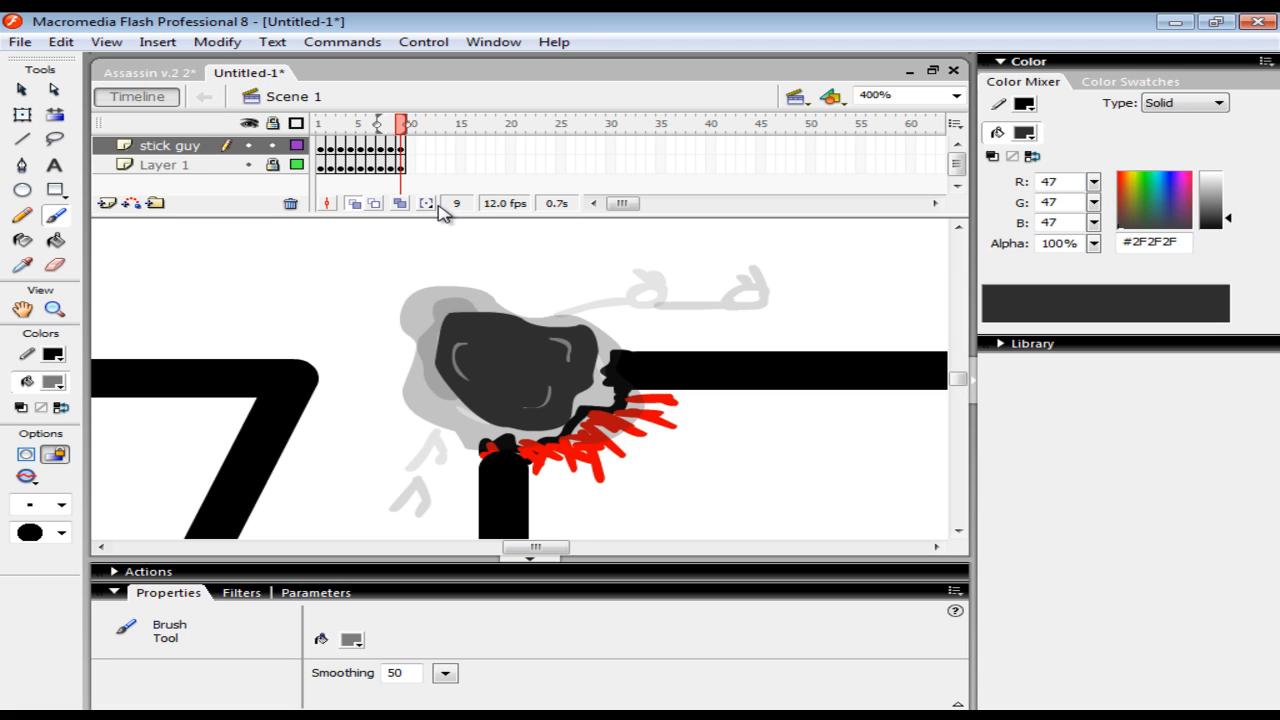
- Insert a blank keyframe at frame 10 of the stick guy layer and sample the dark grey #2F2F2F from frame 9's blob
key(F7)
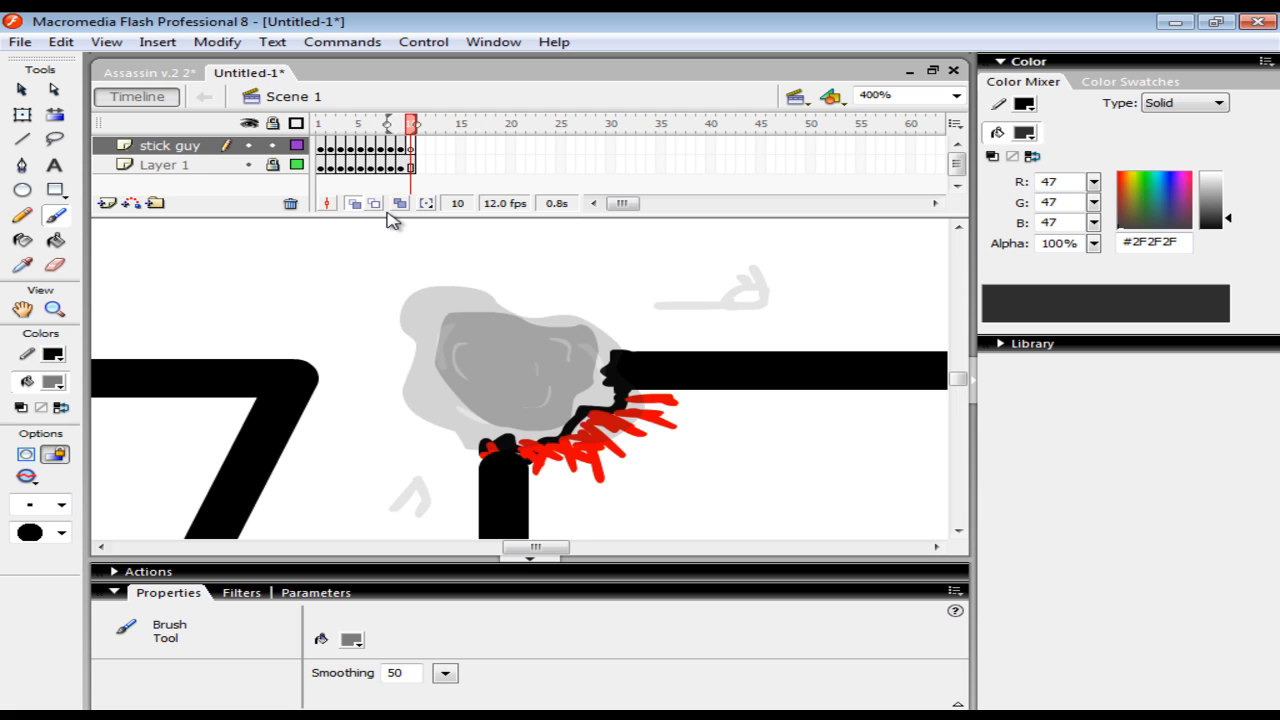
click(402, 149)
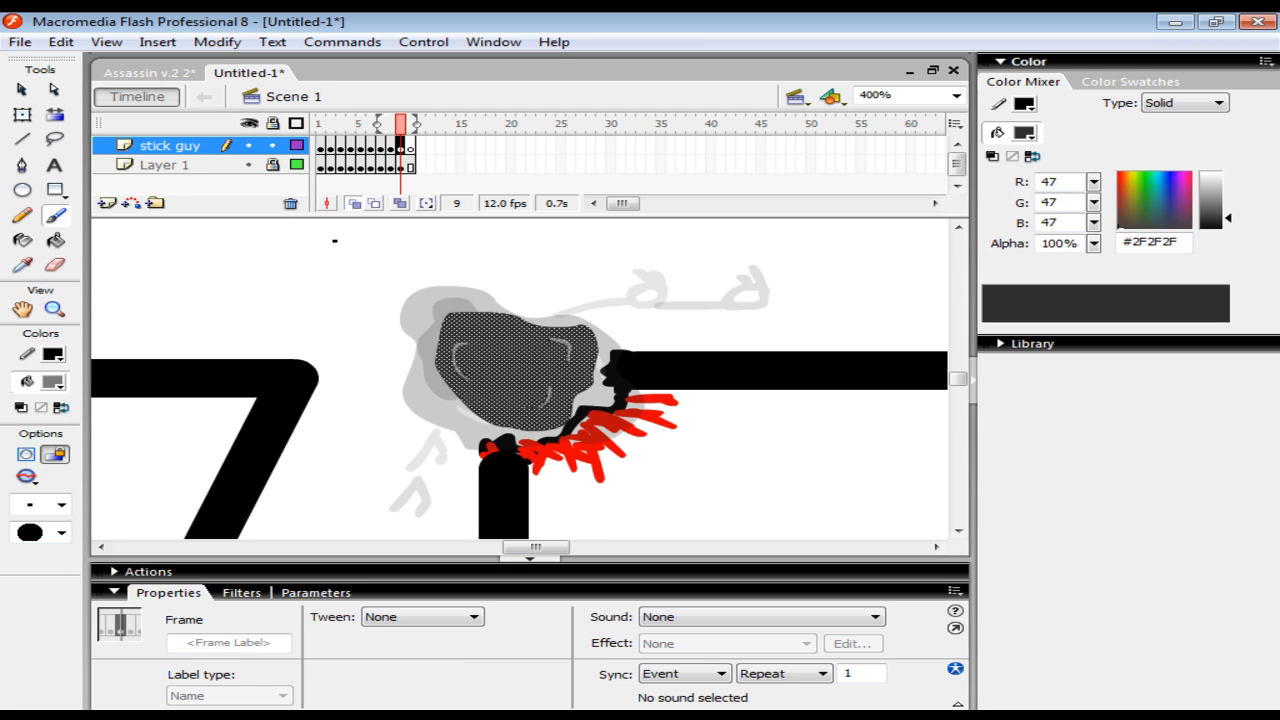
click(22, 264)
click(530, 377)
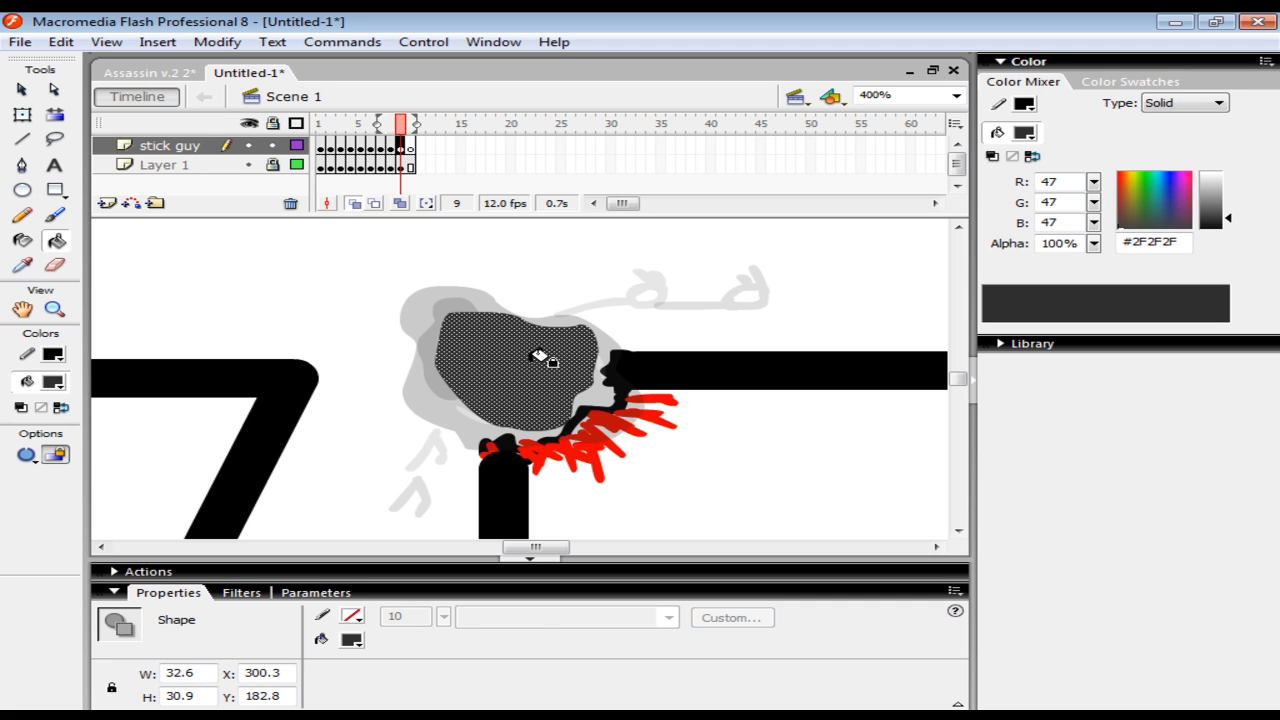
click(540, 358)
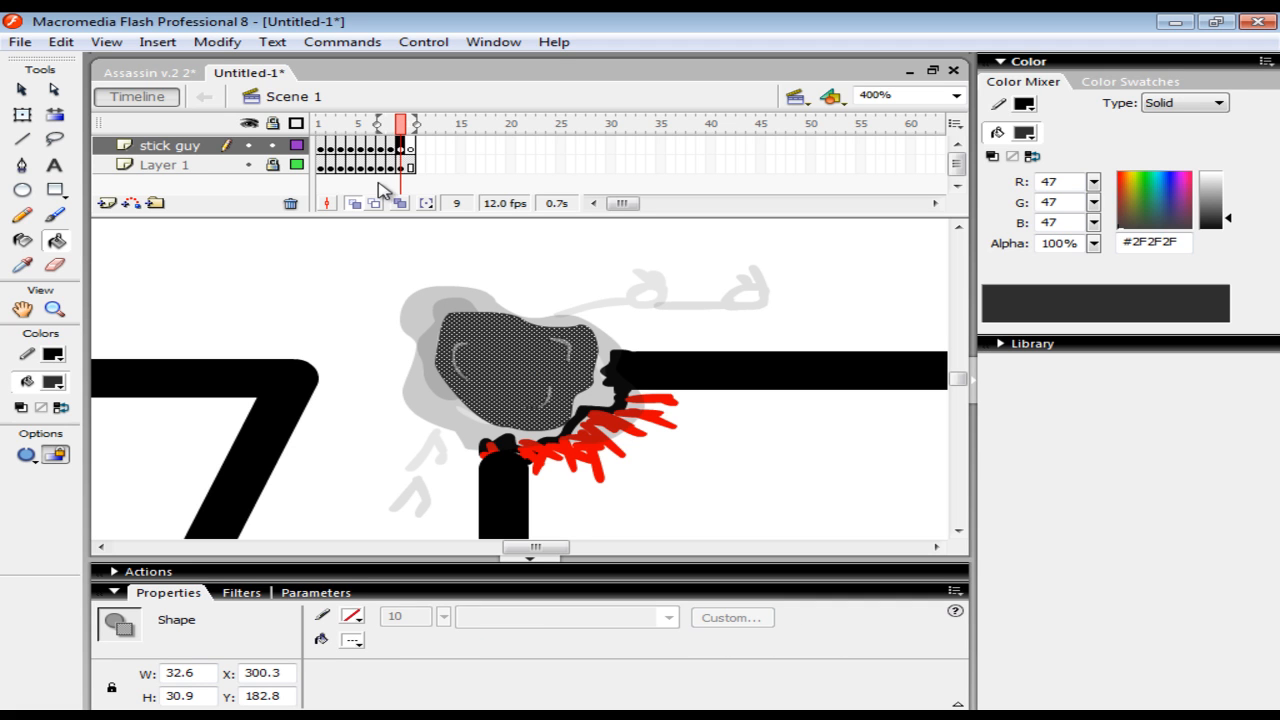
- Brush an even smaller blob outline inside the onion-skinned one in frame 10 with a slightly larger brush and fill it dark grey
click(411, 147)
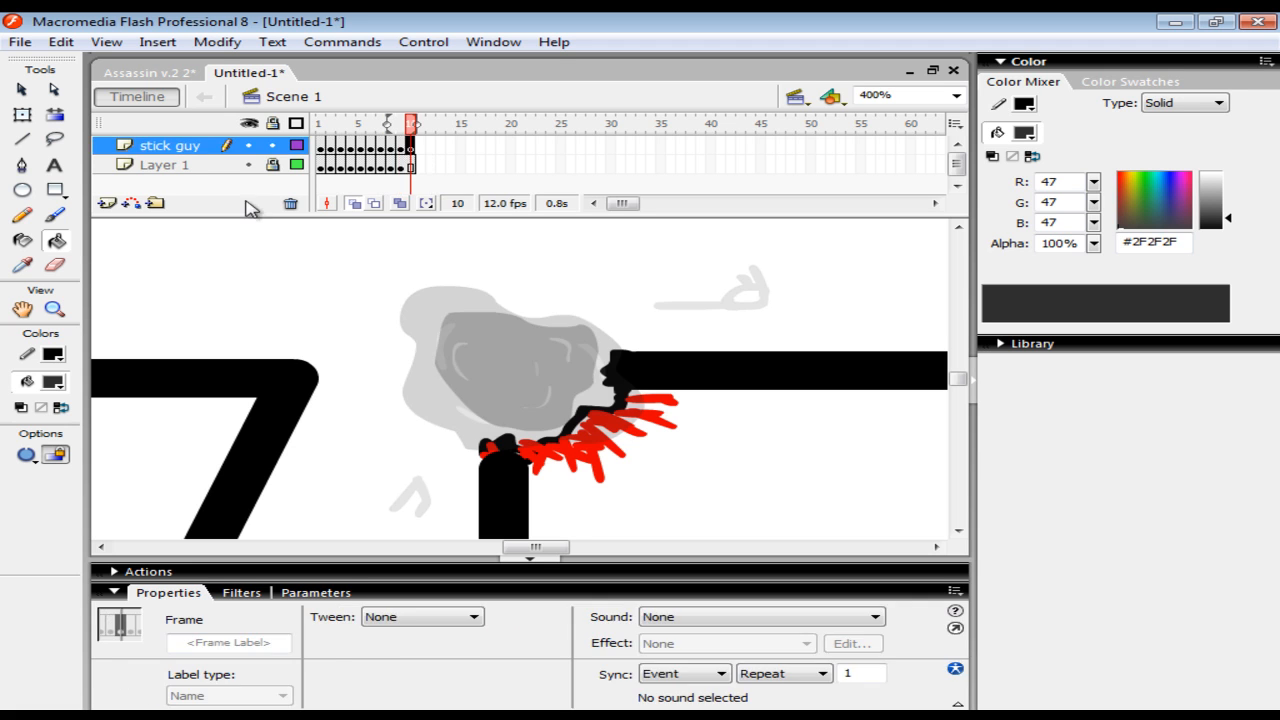
click(55, 215)
click(62, 508)
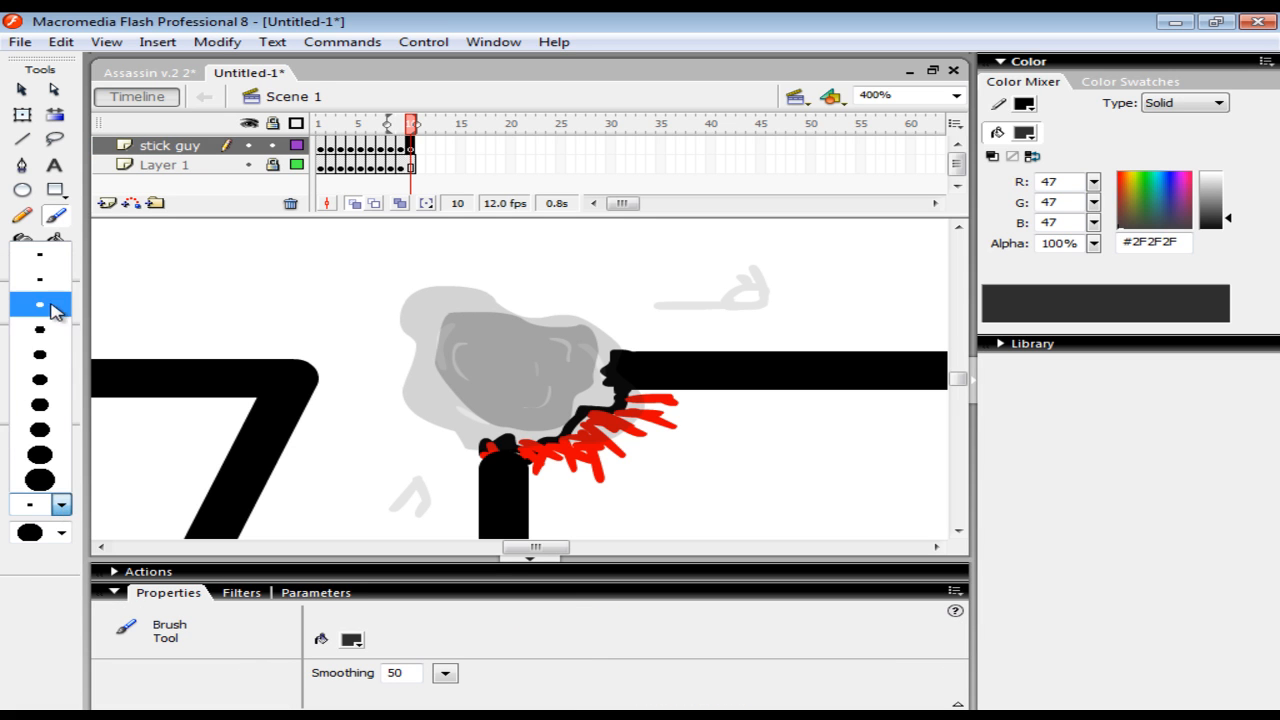
click(56, 302)
mouse_move(507, 398)
mouse_down()
mouse_move(467, 380)
mouse_move(502, 339)
mouse_move(573, 363)
mouse_move(541, 395)
mouse_move(497, 401)
mouse_up()
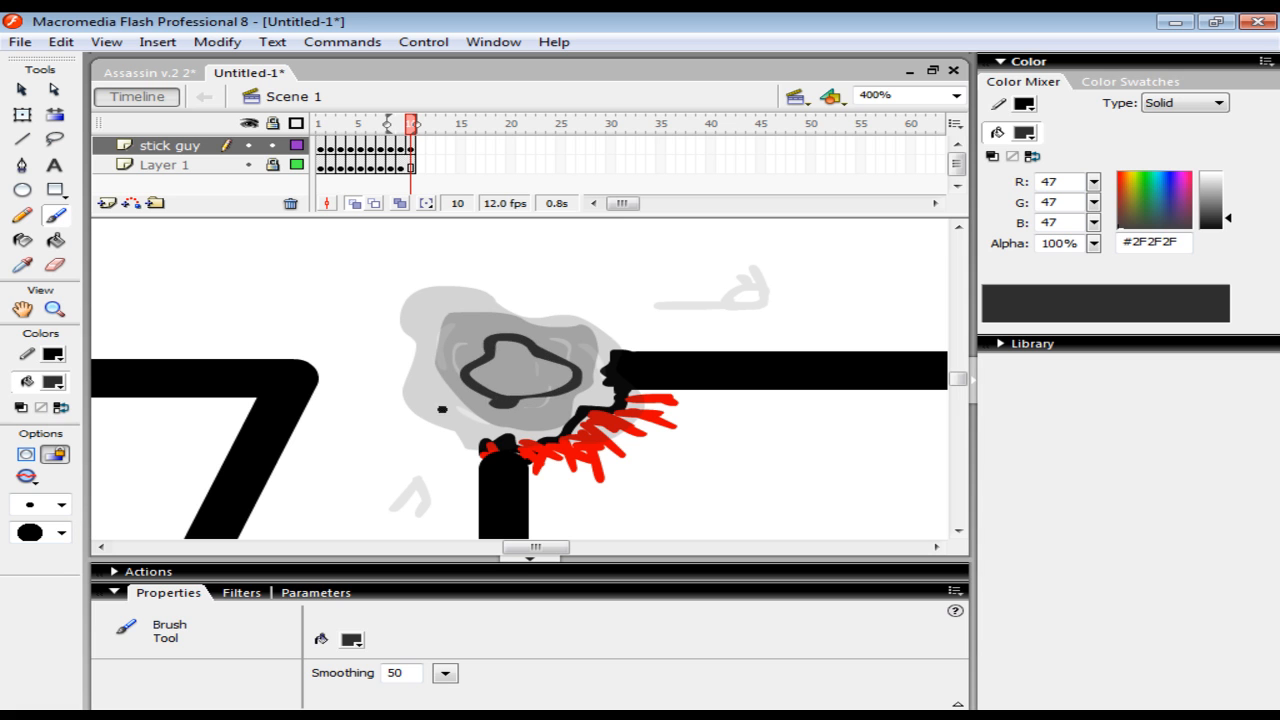
click(56, 240)
click(520, 372)
- Sample the highlight grey #7B7B7B from the blob in frame 9 and undo the recolor of the selected artwork
click(401, 148)
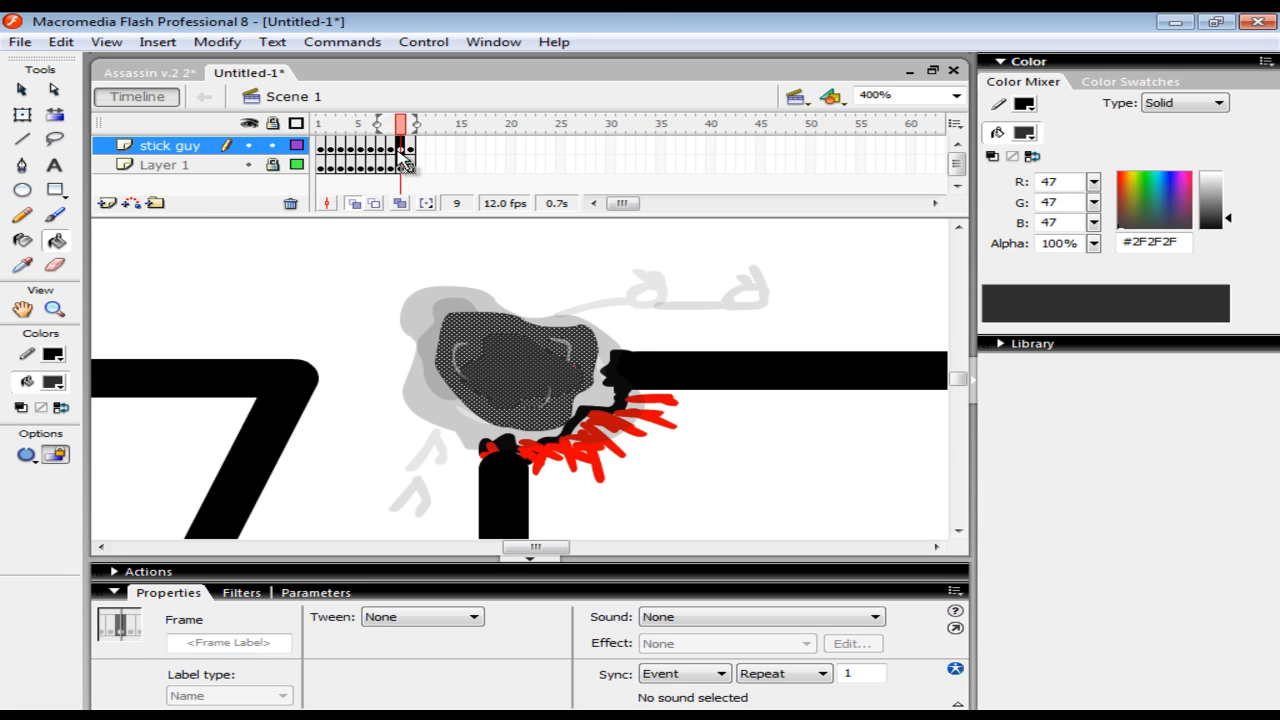
click(22, 265)
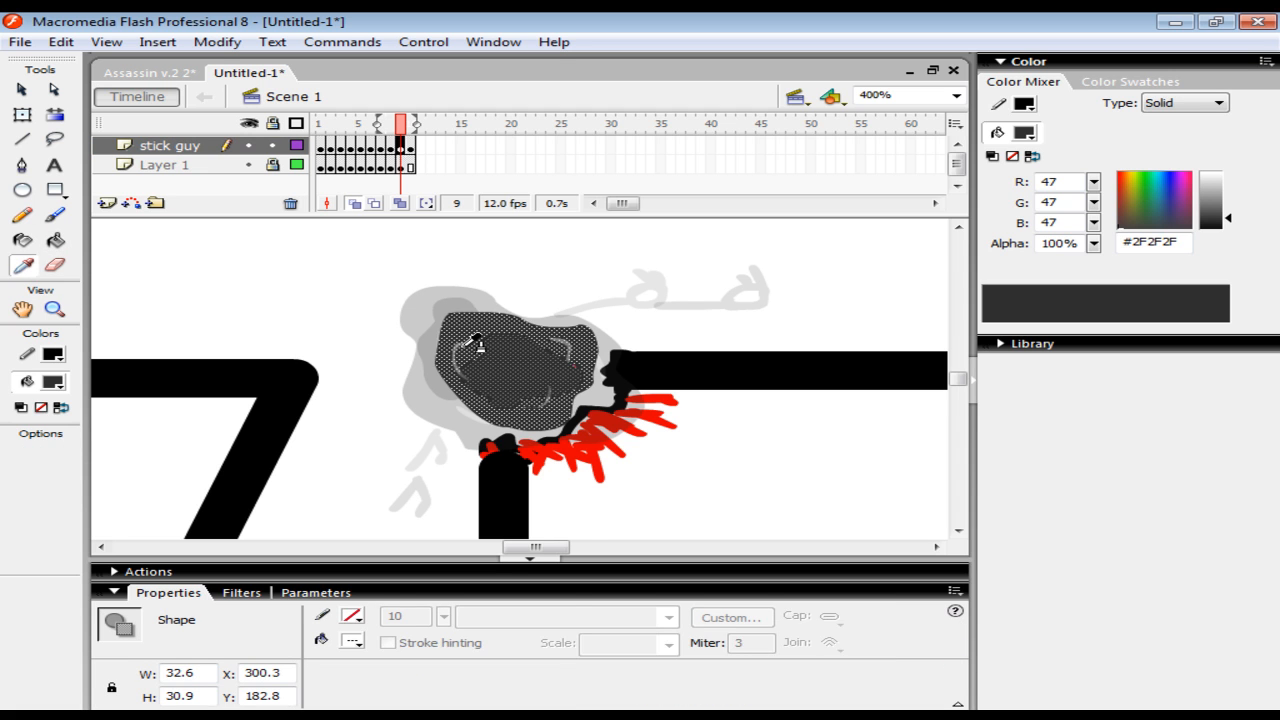
click(497, 336)
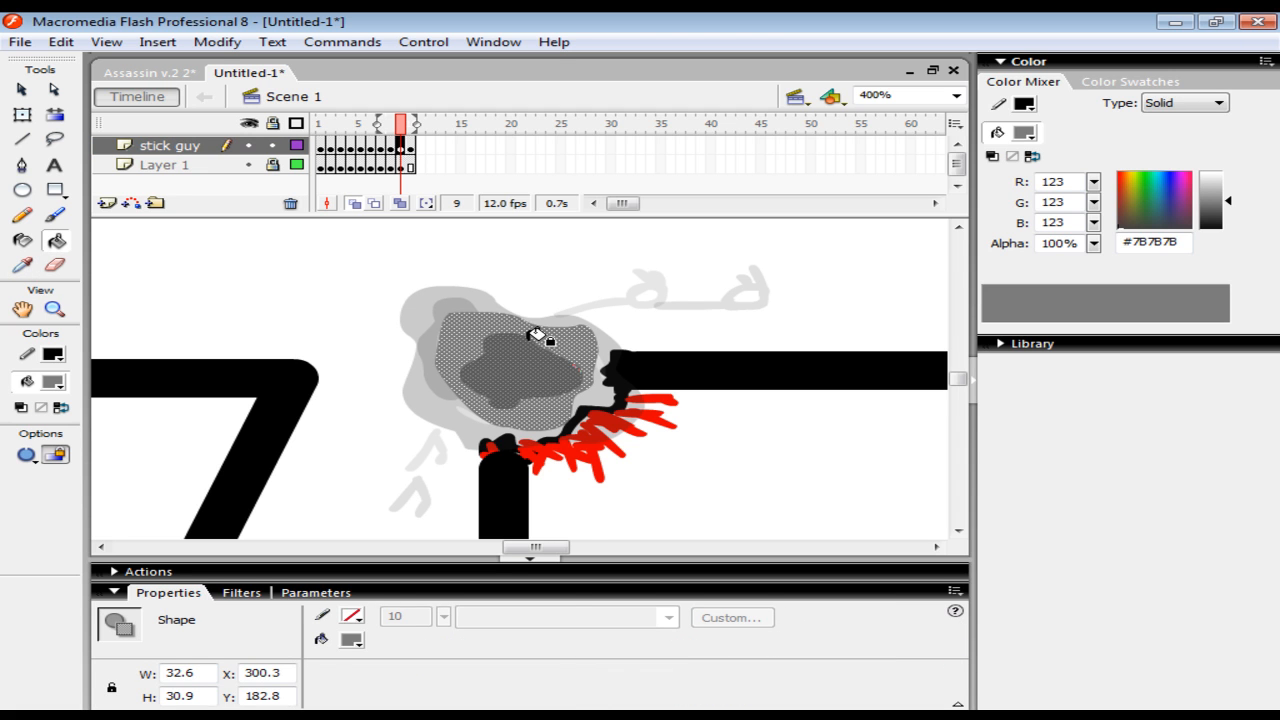
key(ctrl+z)
- Brush thin light grey highlight strokes inside the small blob in frame 10 using the smallest brush size
click(412, 150)
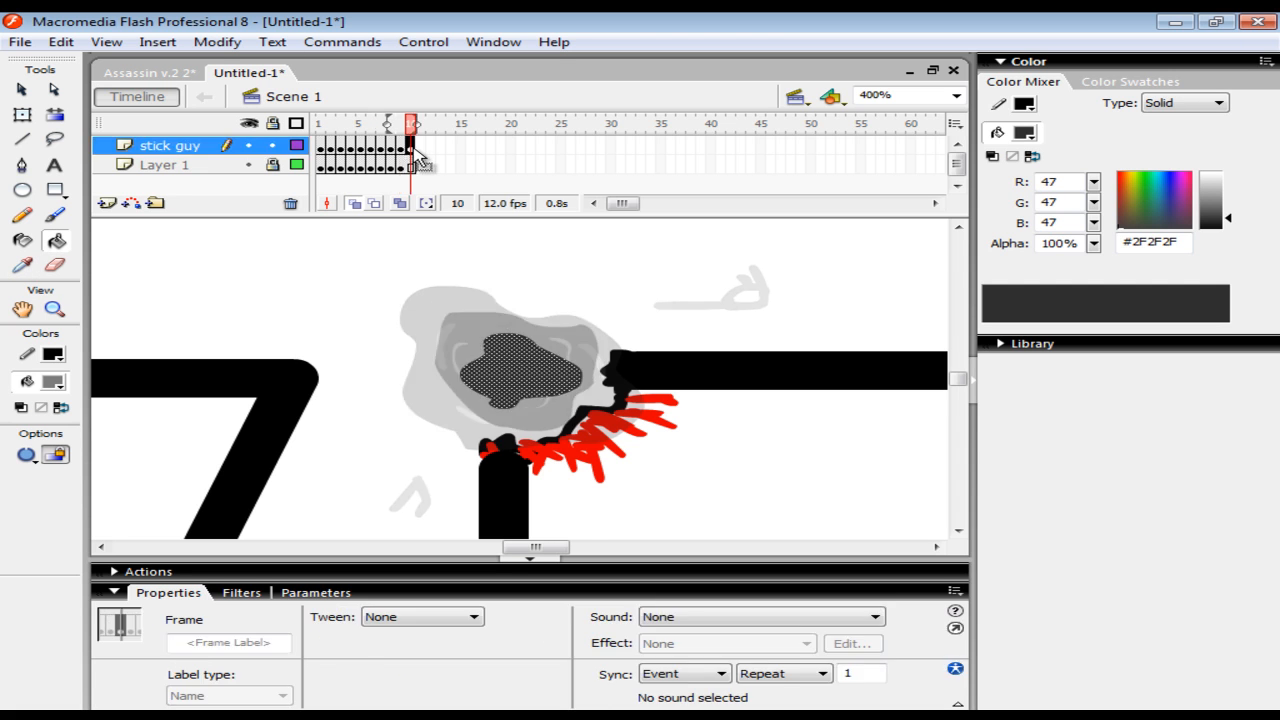
click(55, 215)
click(62, 506)
click(45, 262)
mouse_move(486, 369)
mouse_down()
mouse_move(527, 358)
mouse_move(526, 388)
mouse_up()
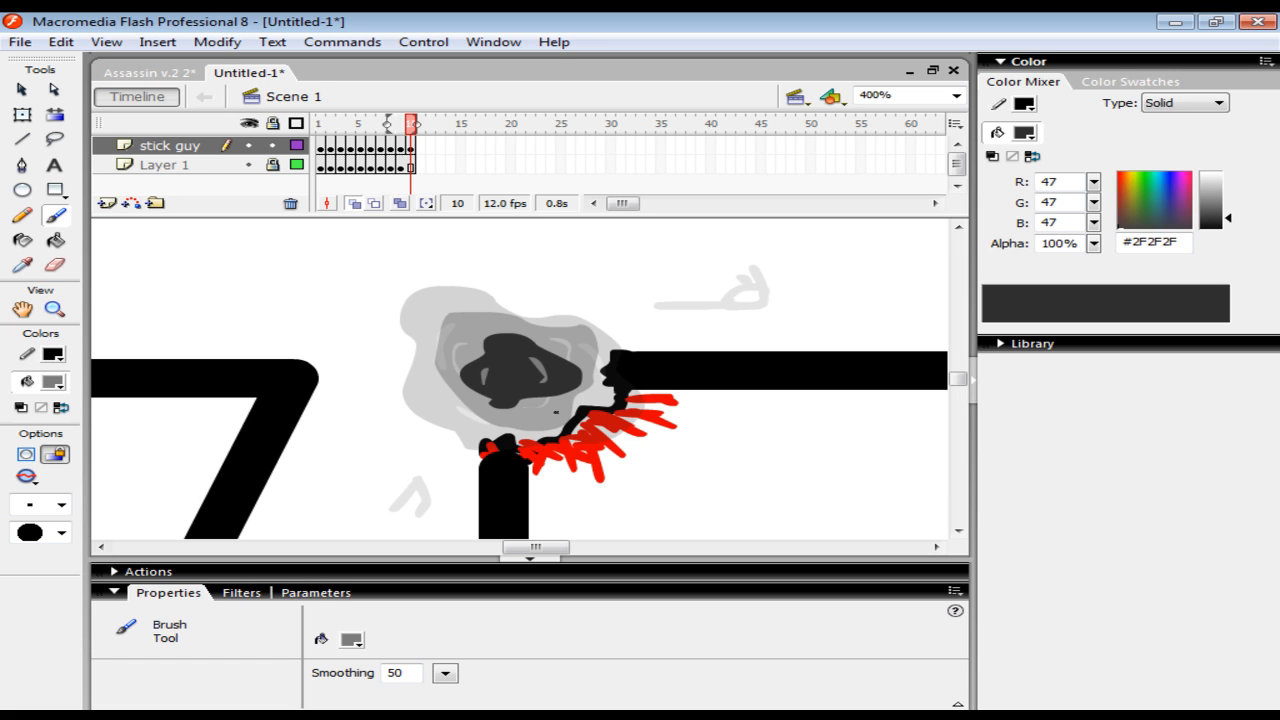
- Add blank keyframes at frames 11 and 12 and brush a small broken grey ring at the blob's center
key(F7)
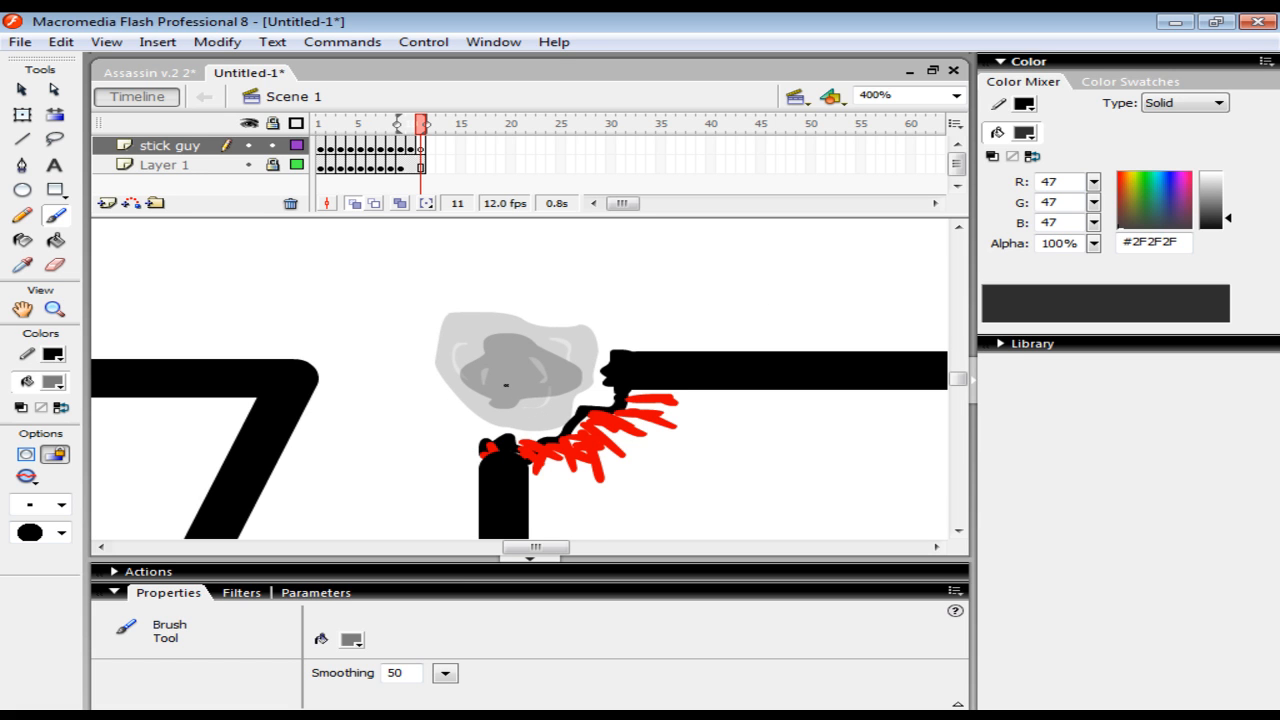
mouse_move(502, 384)
mouse_down()
mouse_move(503, 367)
mouse_move(542, 358)
mouse_move(520, 390)
mouse_move(496, 384)
mouse_move(532, 354)
mouse_move(539, 363)
mouse_up()
key(F7)
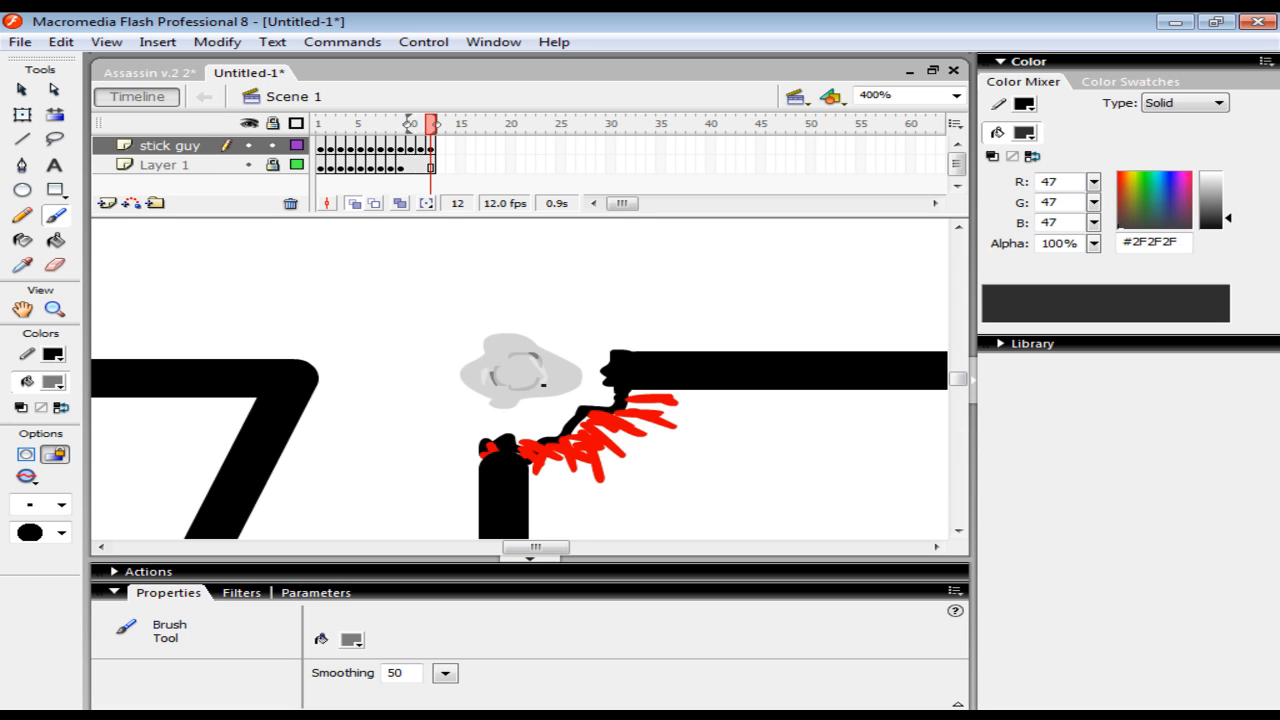
- Insert blank keyframes at frames 13 to 16 of the stick guy layer
key(F7)
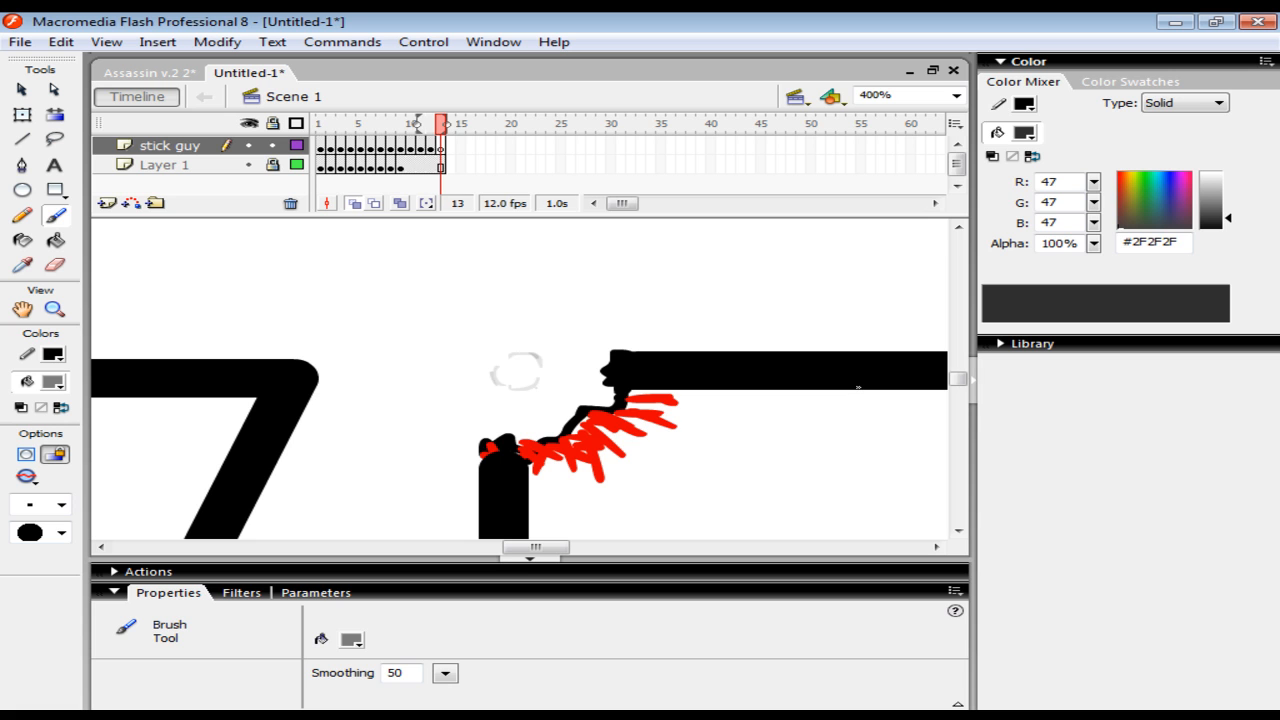
key(F7)
key(F7)
key(F7)
- Set the stage zoom to Show Frame and play the animation to review it
key(Return)
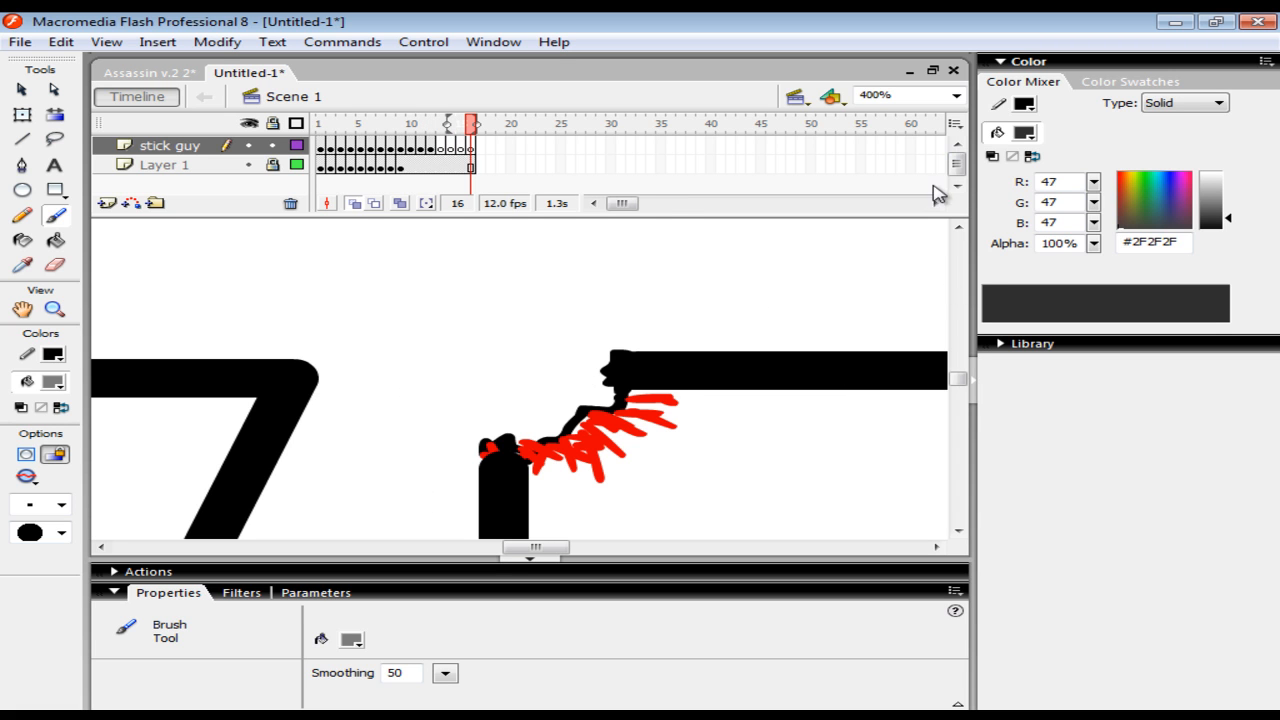
click(956, 95)
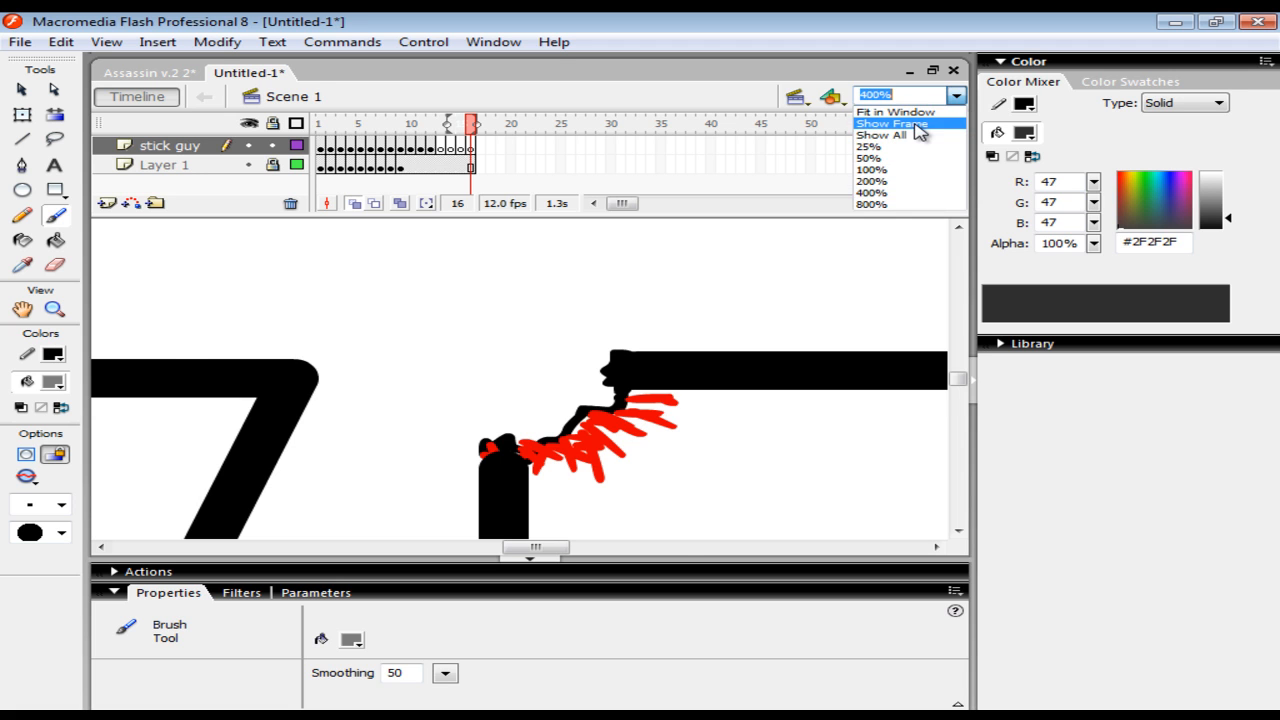
click(922, 124)
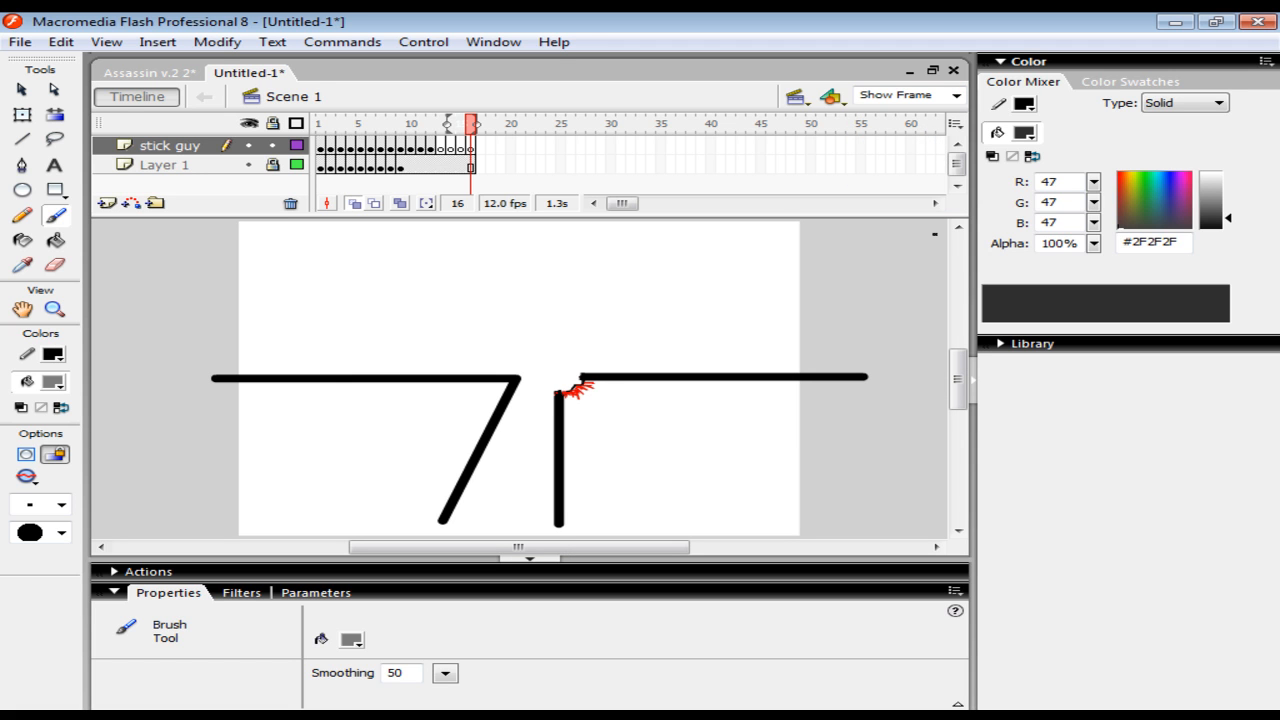
key(Return)
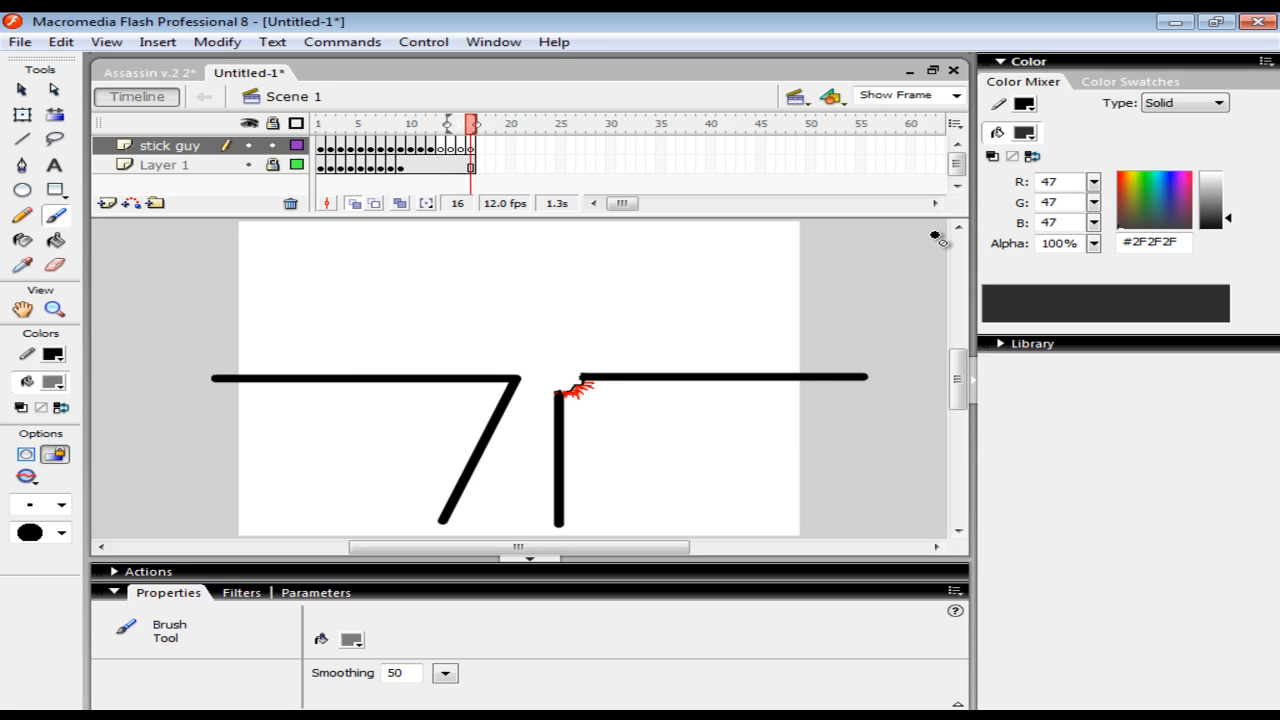